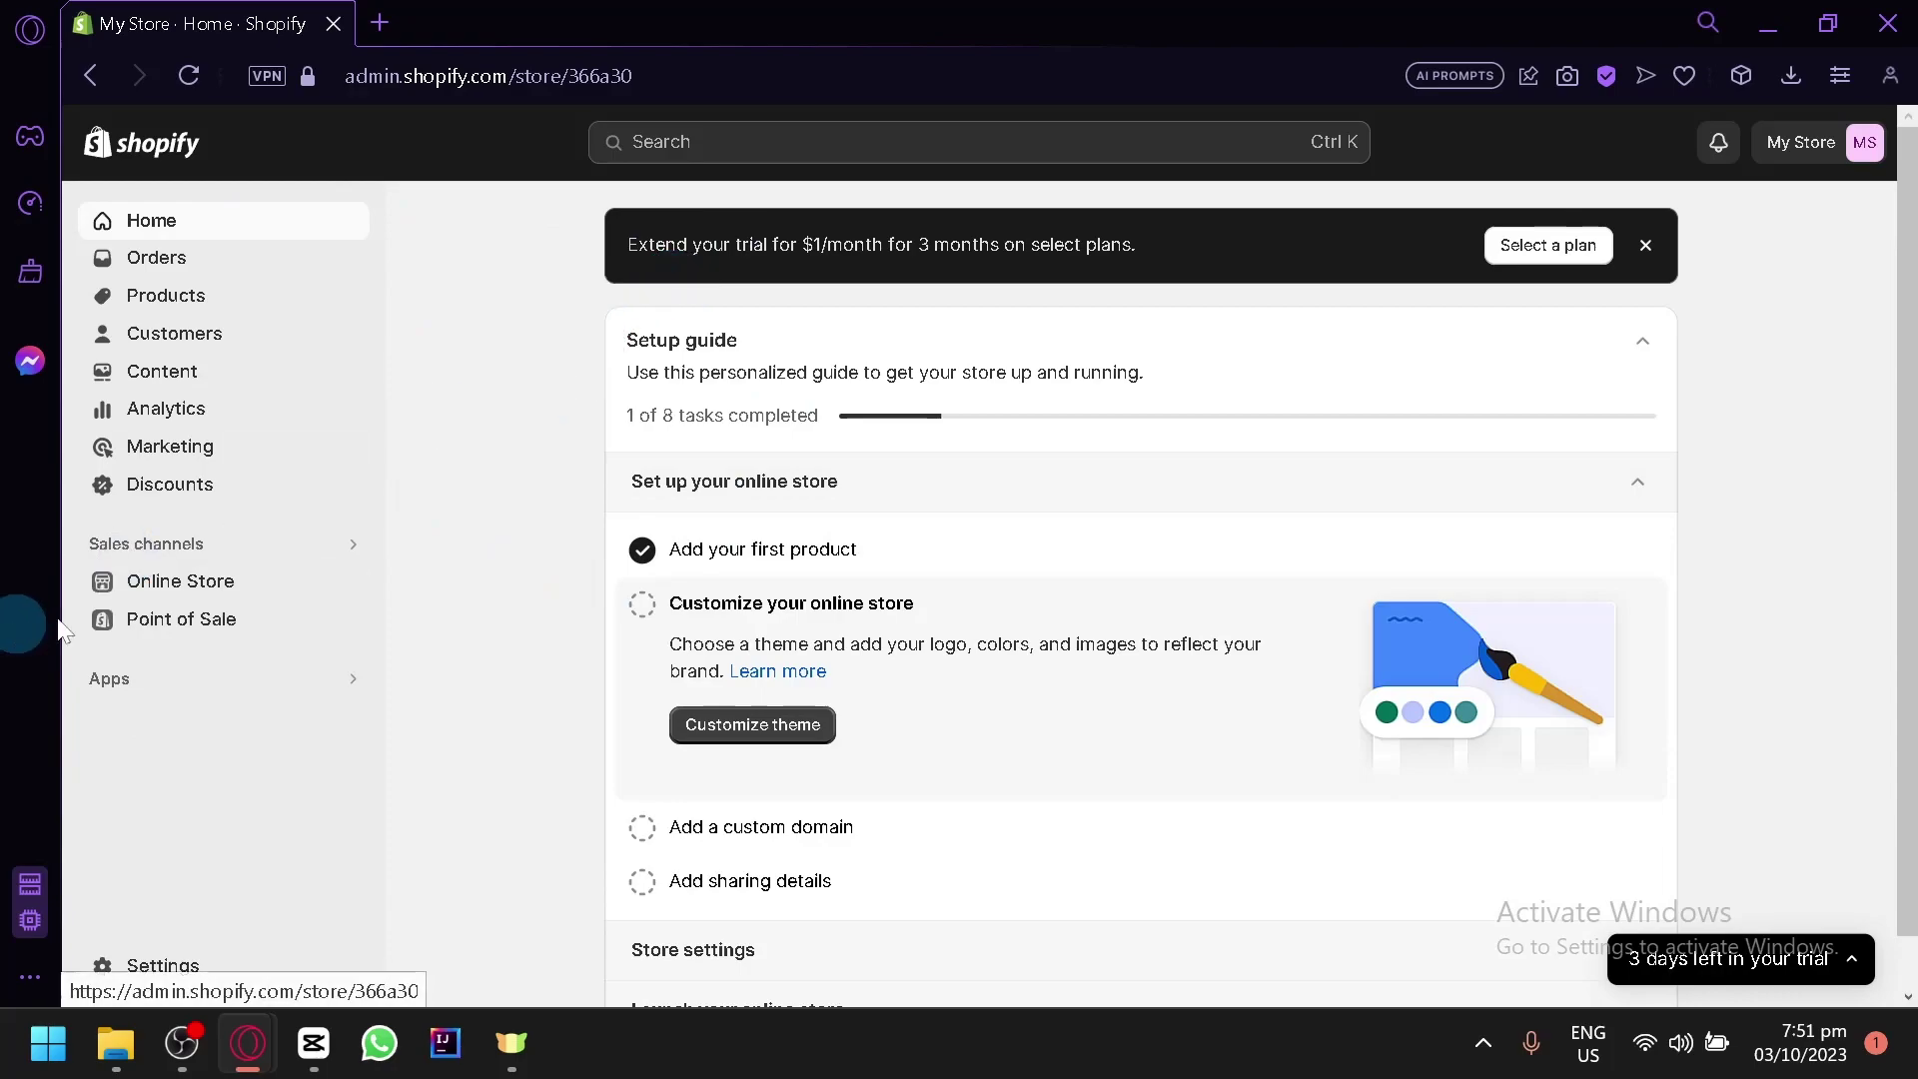
Step: Open the list of pages belonging to the online store
{"action": "scroll", "coordinate": [100, 600], "scroll_direction": "up", "scroll_amount": 5}
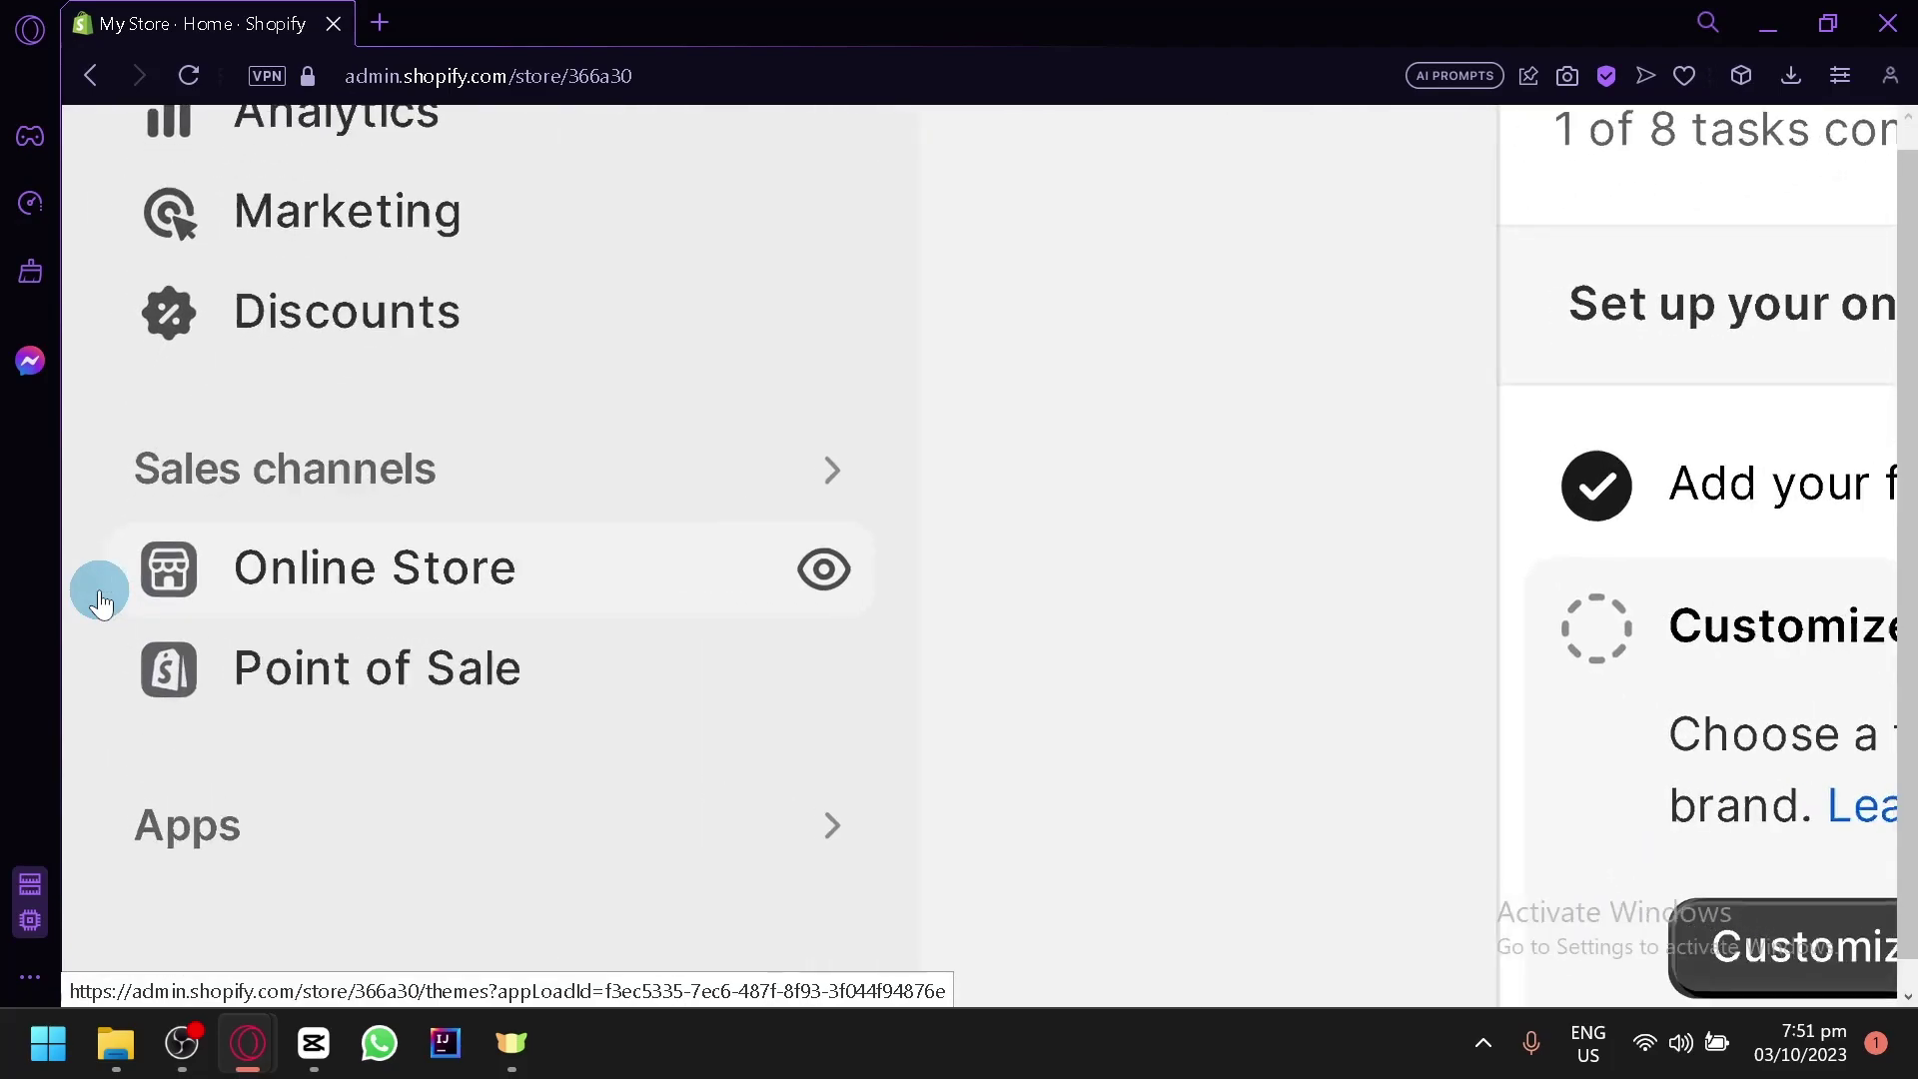
{"action": "left_click", "coordinate": [330, 593]}
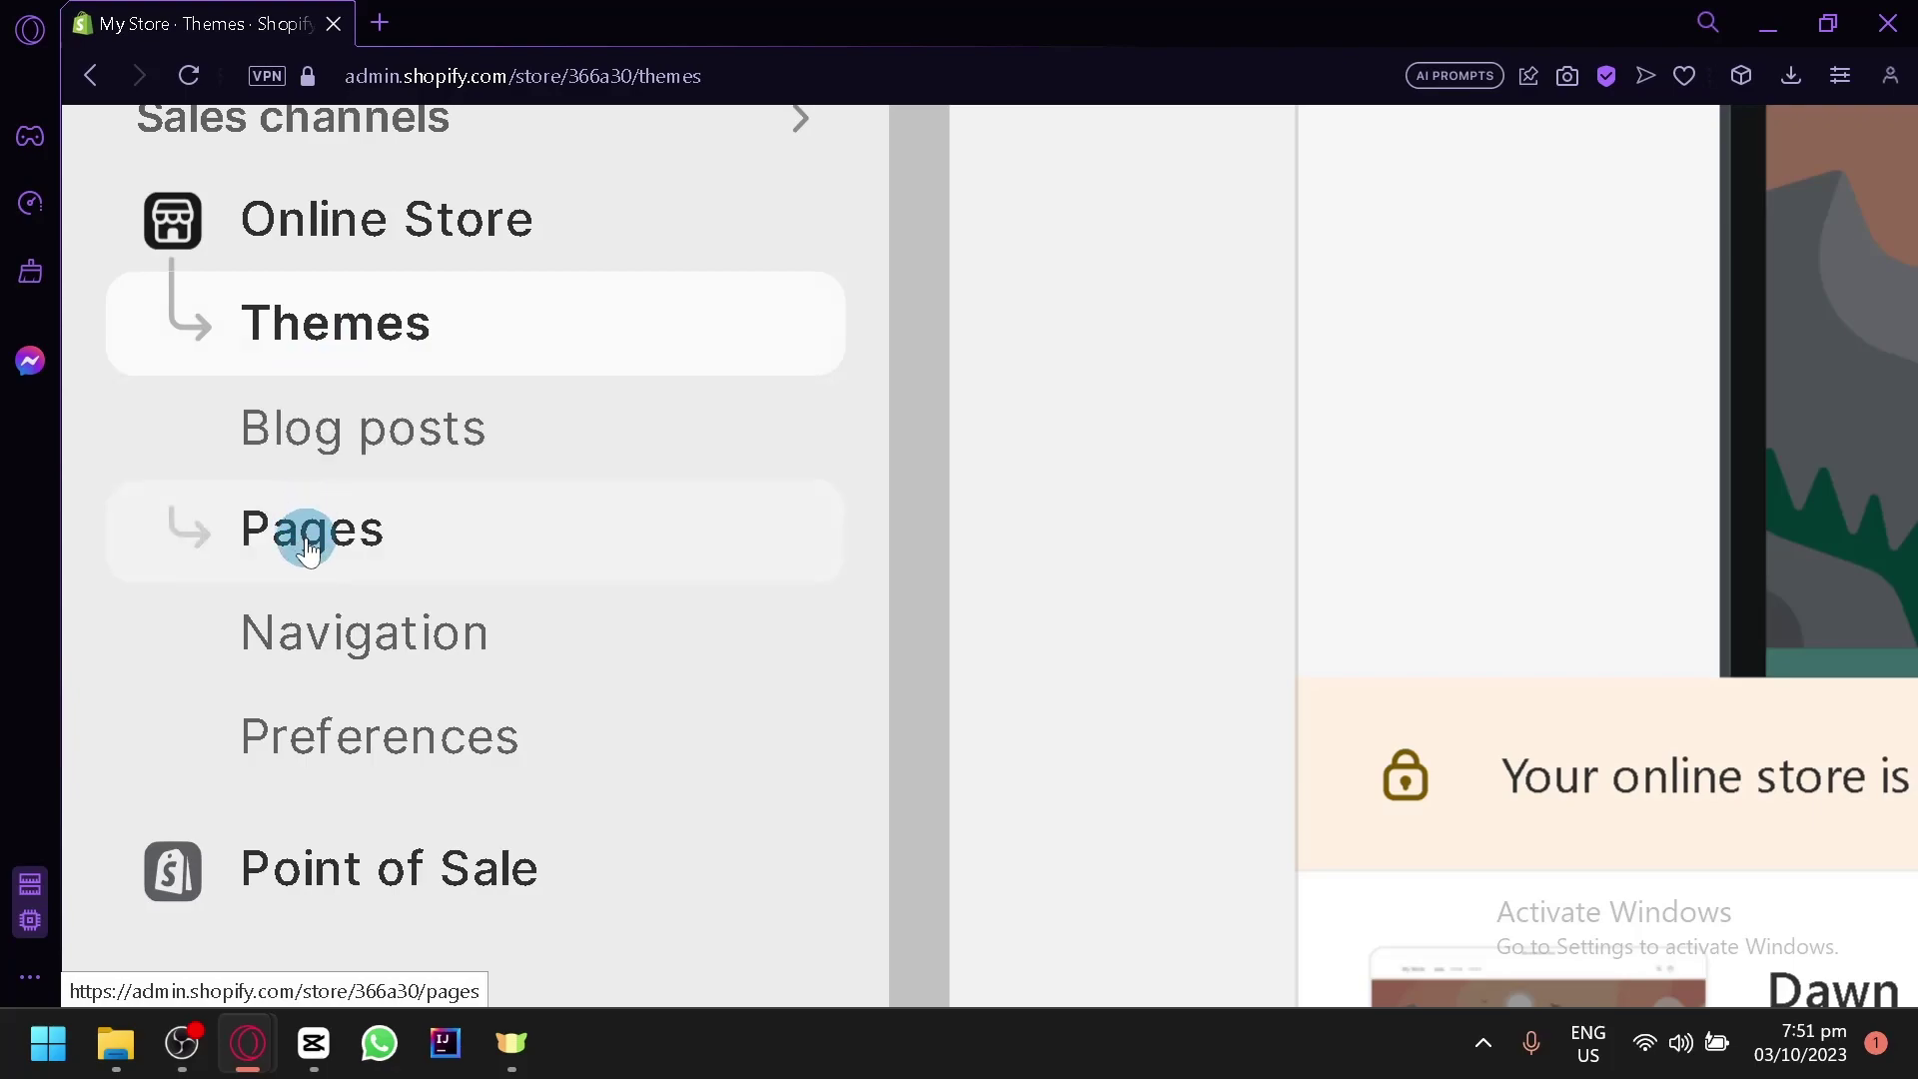
{"action": "left_click", "coordinate": [357, 549]}
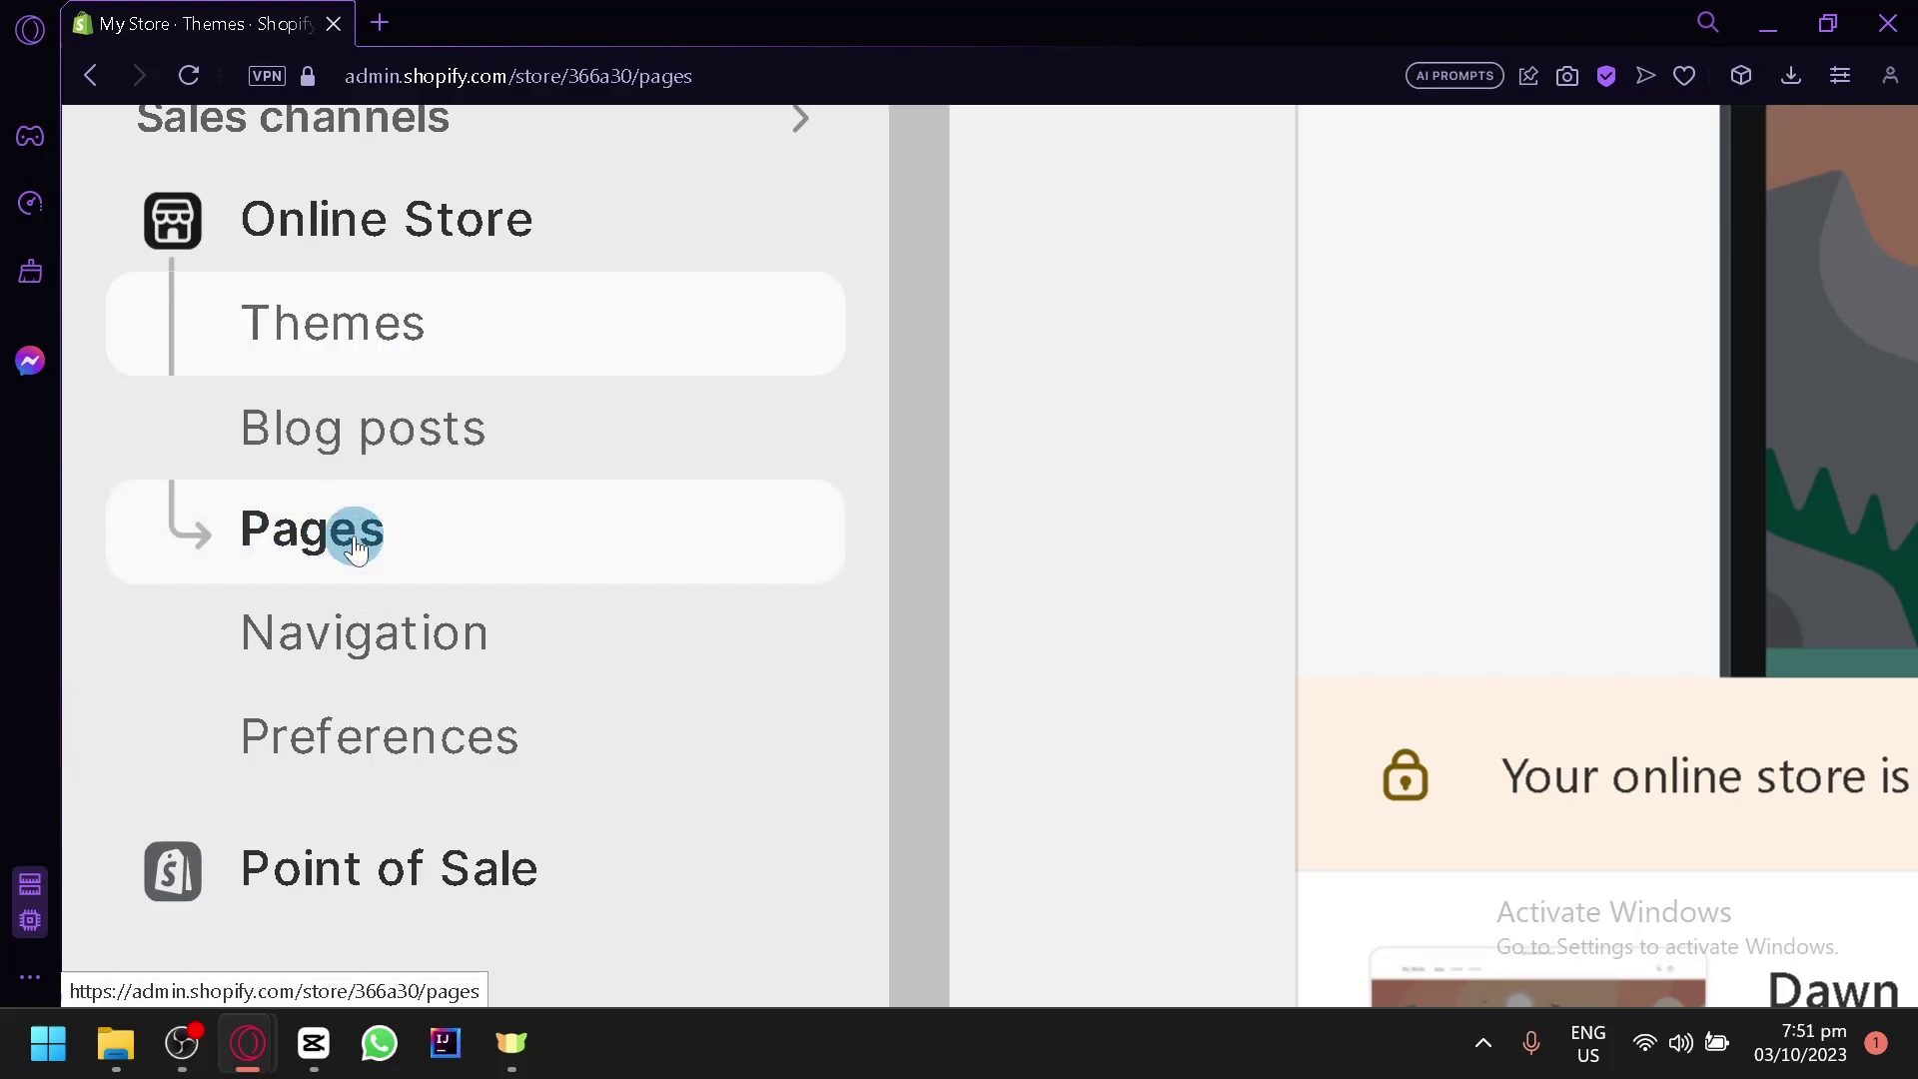
{"action": "key", "text": "ctrl+0"}
{"action": "key", "text": "ctrl+minus"}
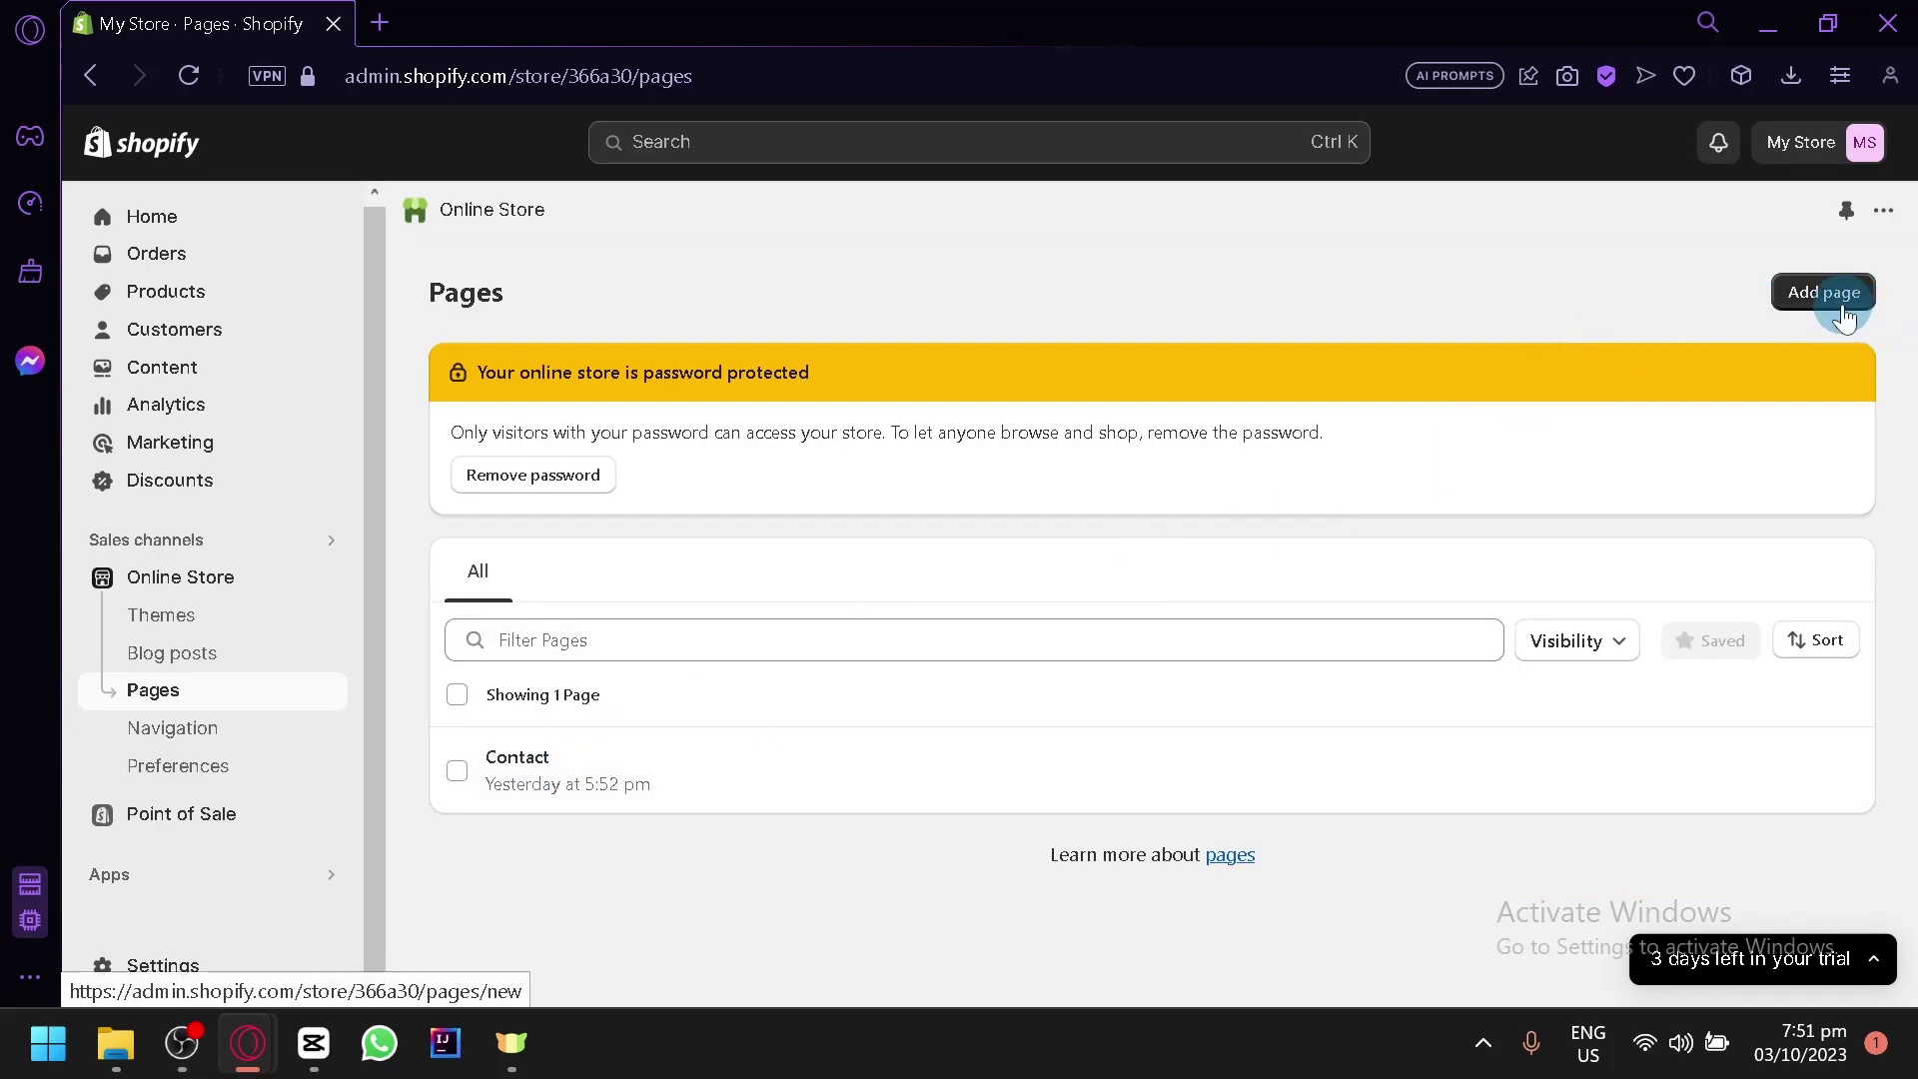
Step: Start a new store page and title it "Sizing chart"
{"action": "scroll", "coordinate": [1843, 315], "scroll_direction": "up", "scroll_amount": 5}
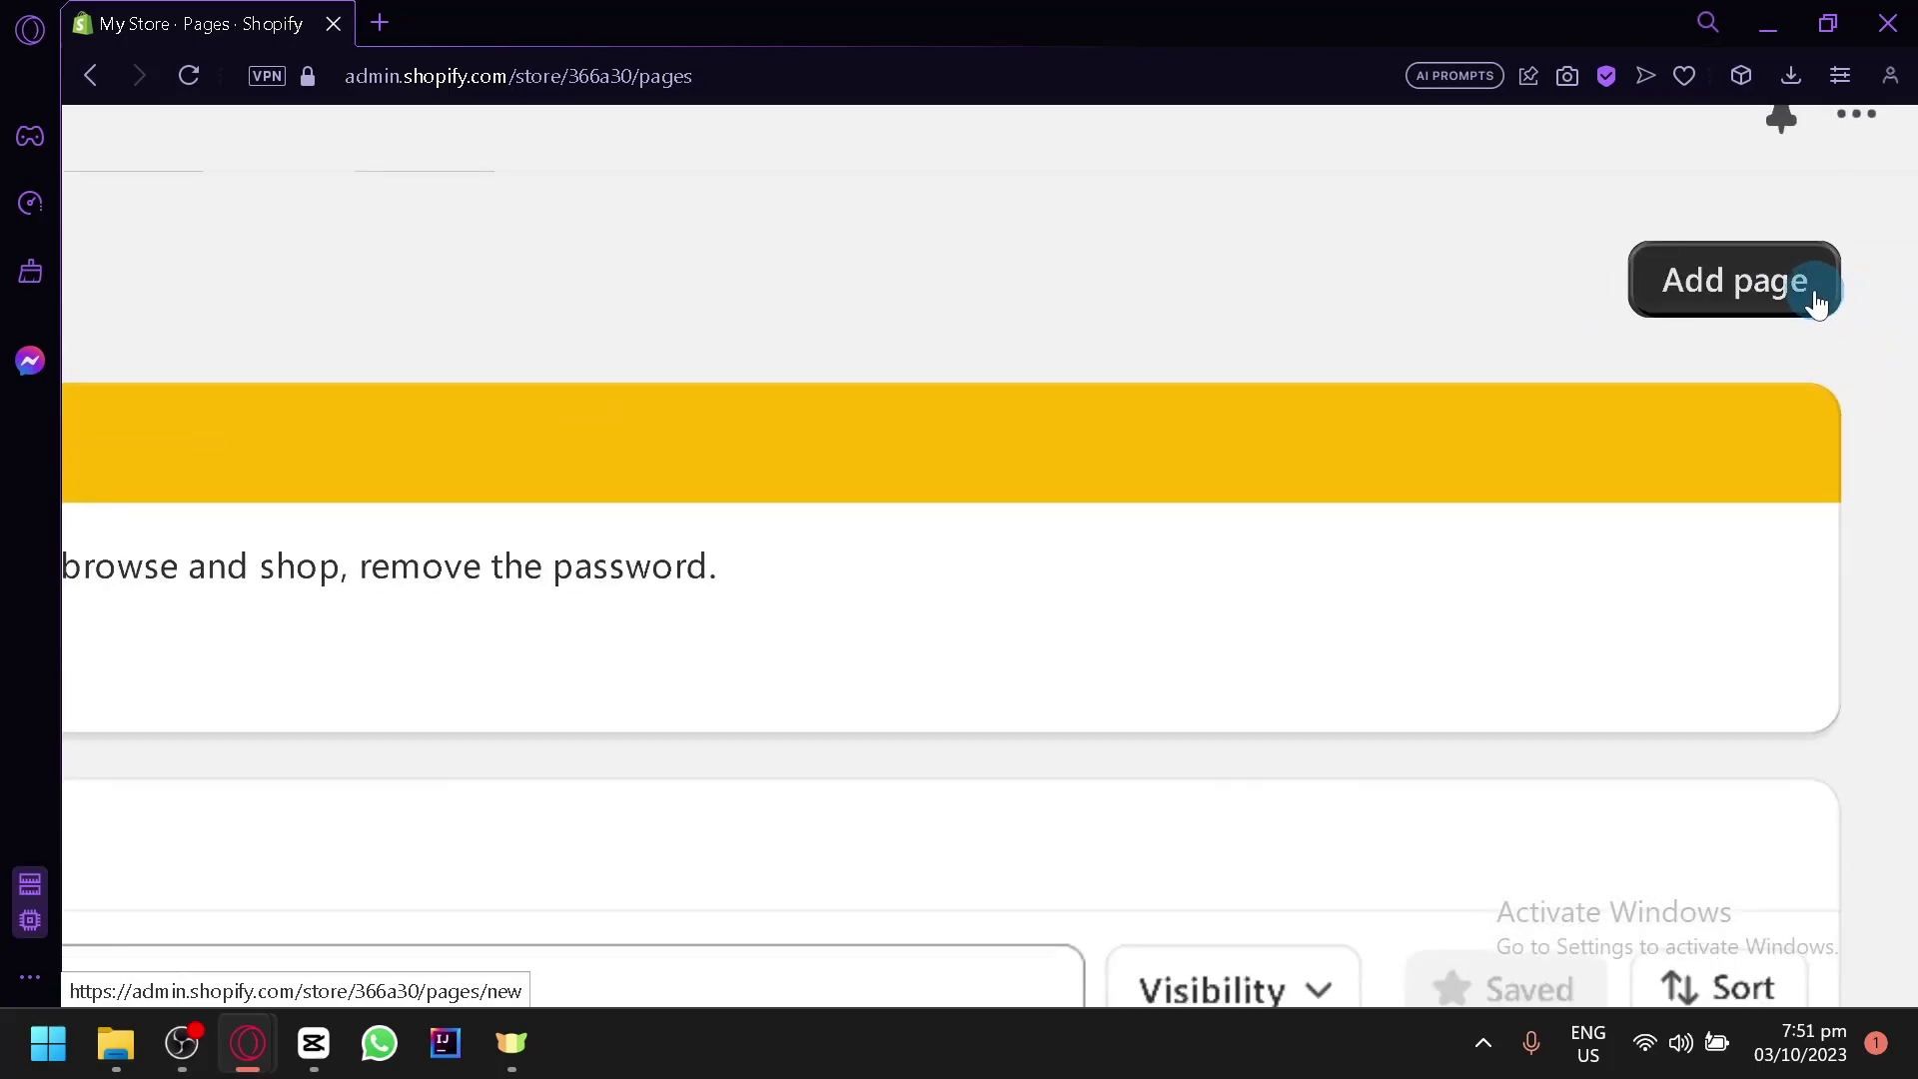
{"action": "left_click", "coordinate": [1814, 297]}
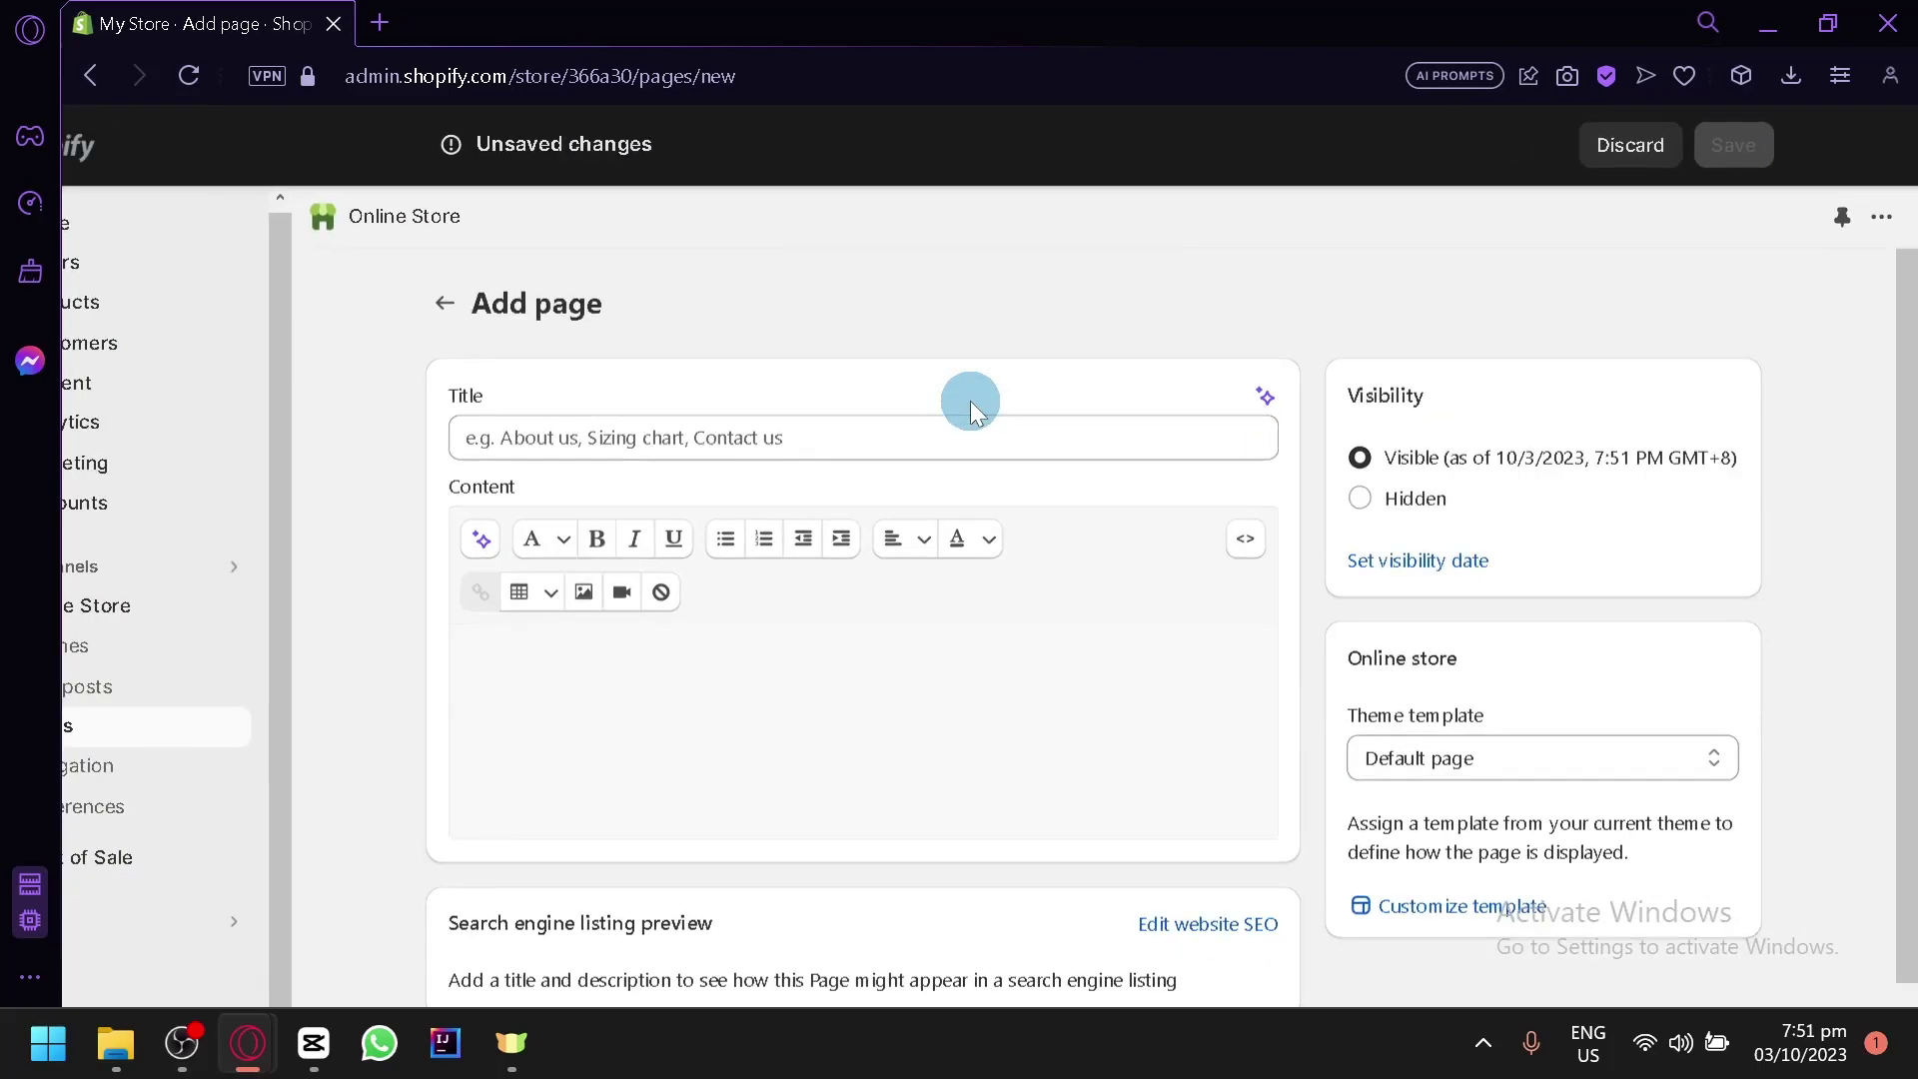
{"action": "scroll", "coordinate": [950, 399], "scroll_direction": "down", "scroll_amount": 1}
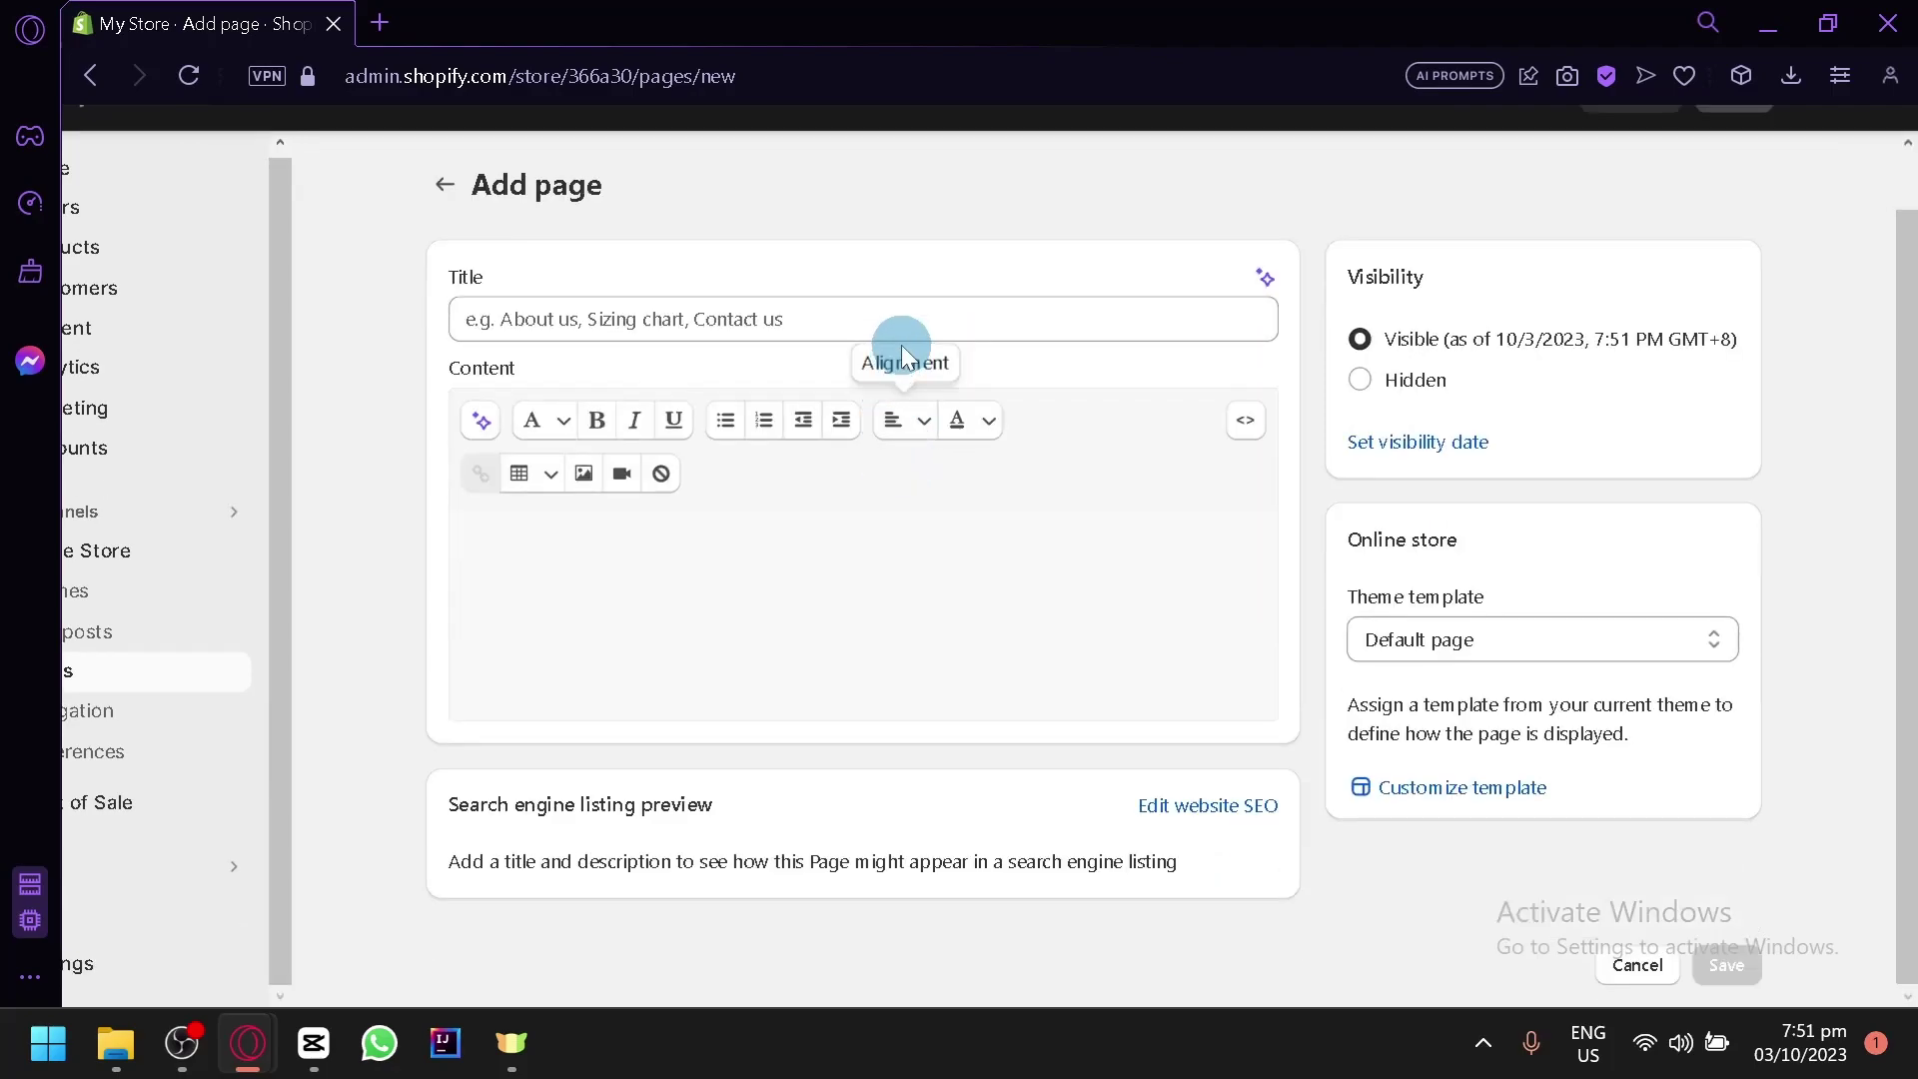
{"action": "left_click", "coordinate": [889, 315]}
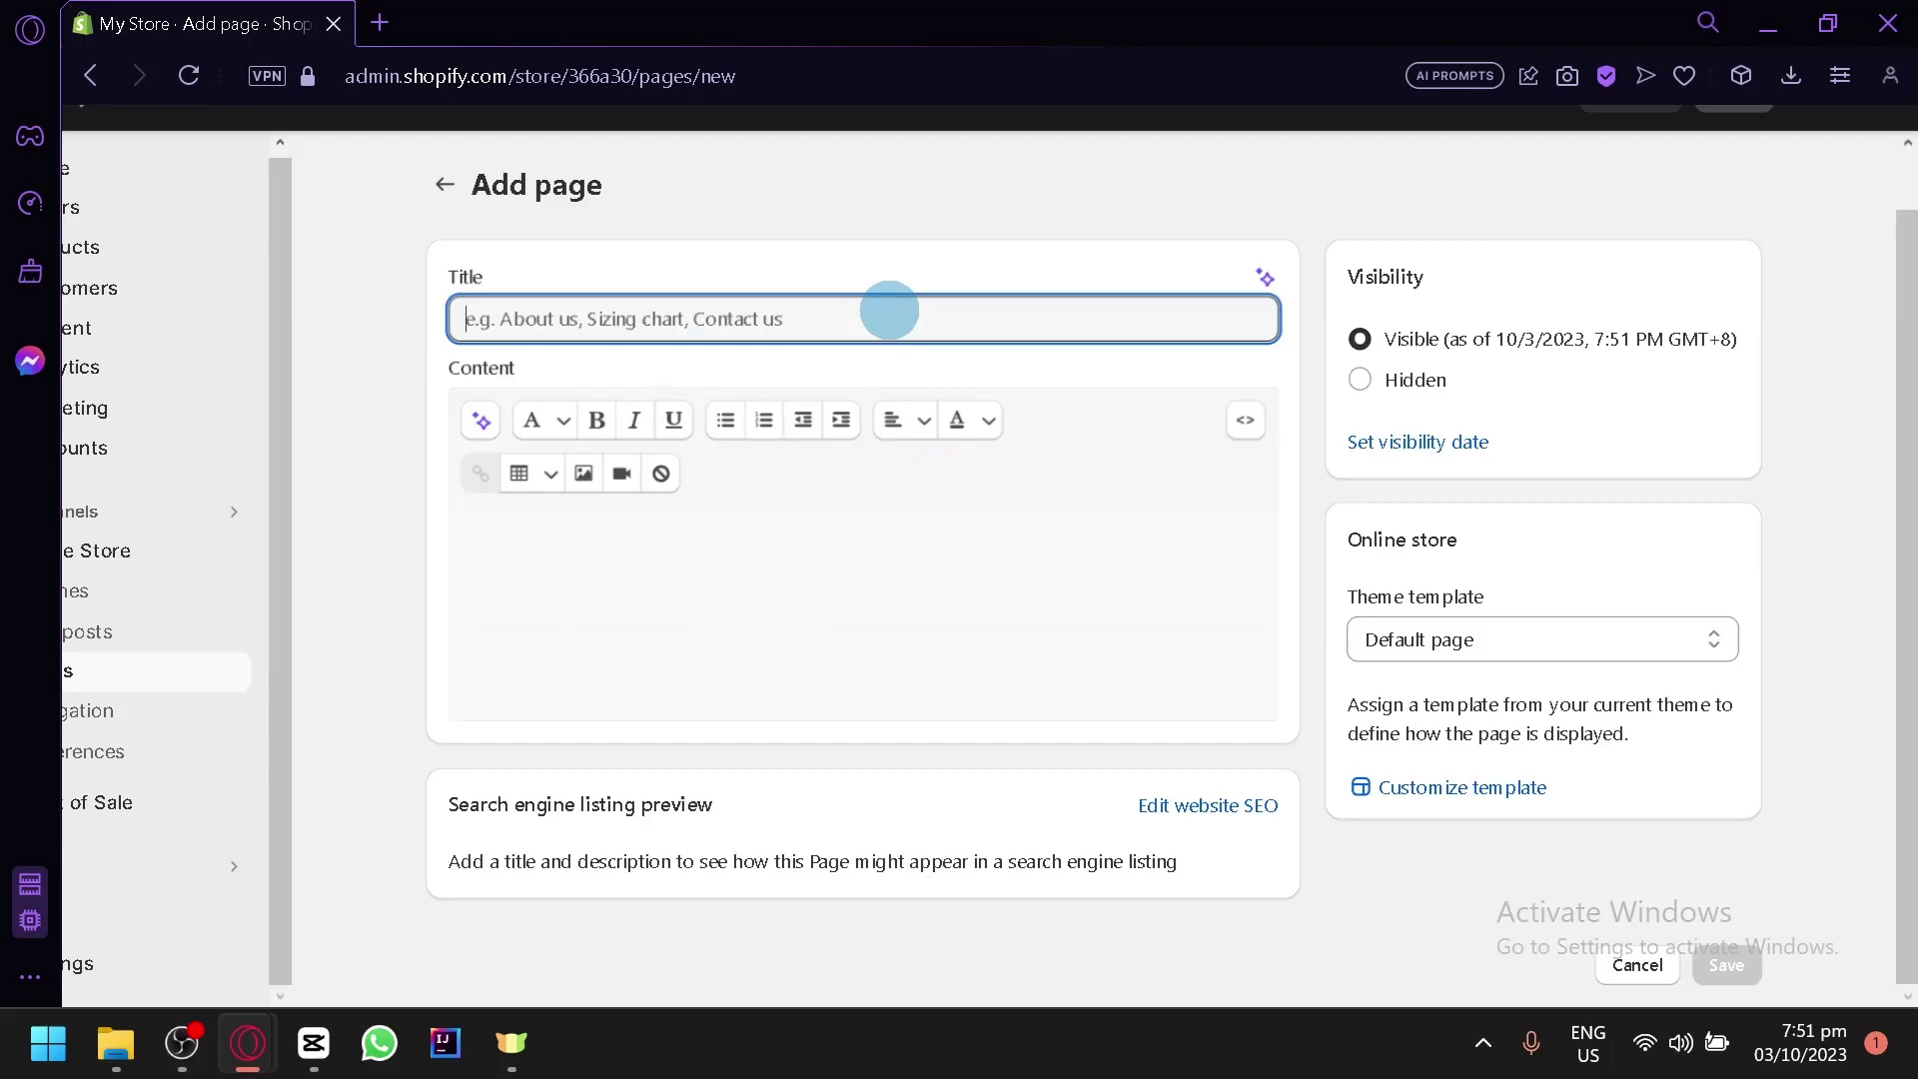
{"action": "type", "text": "Sizing chart"}
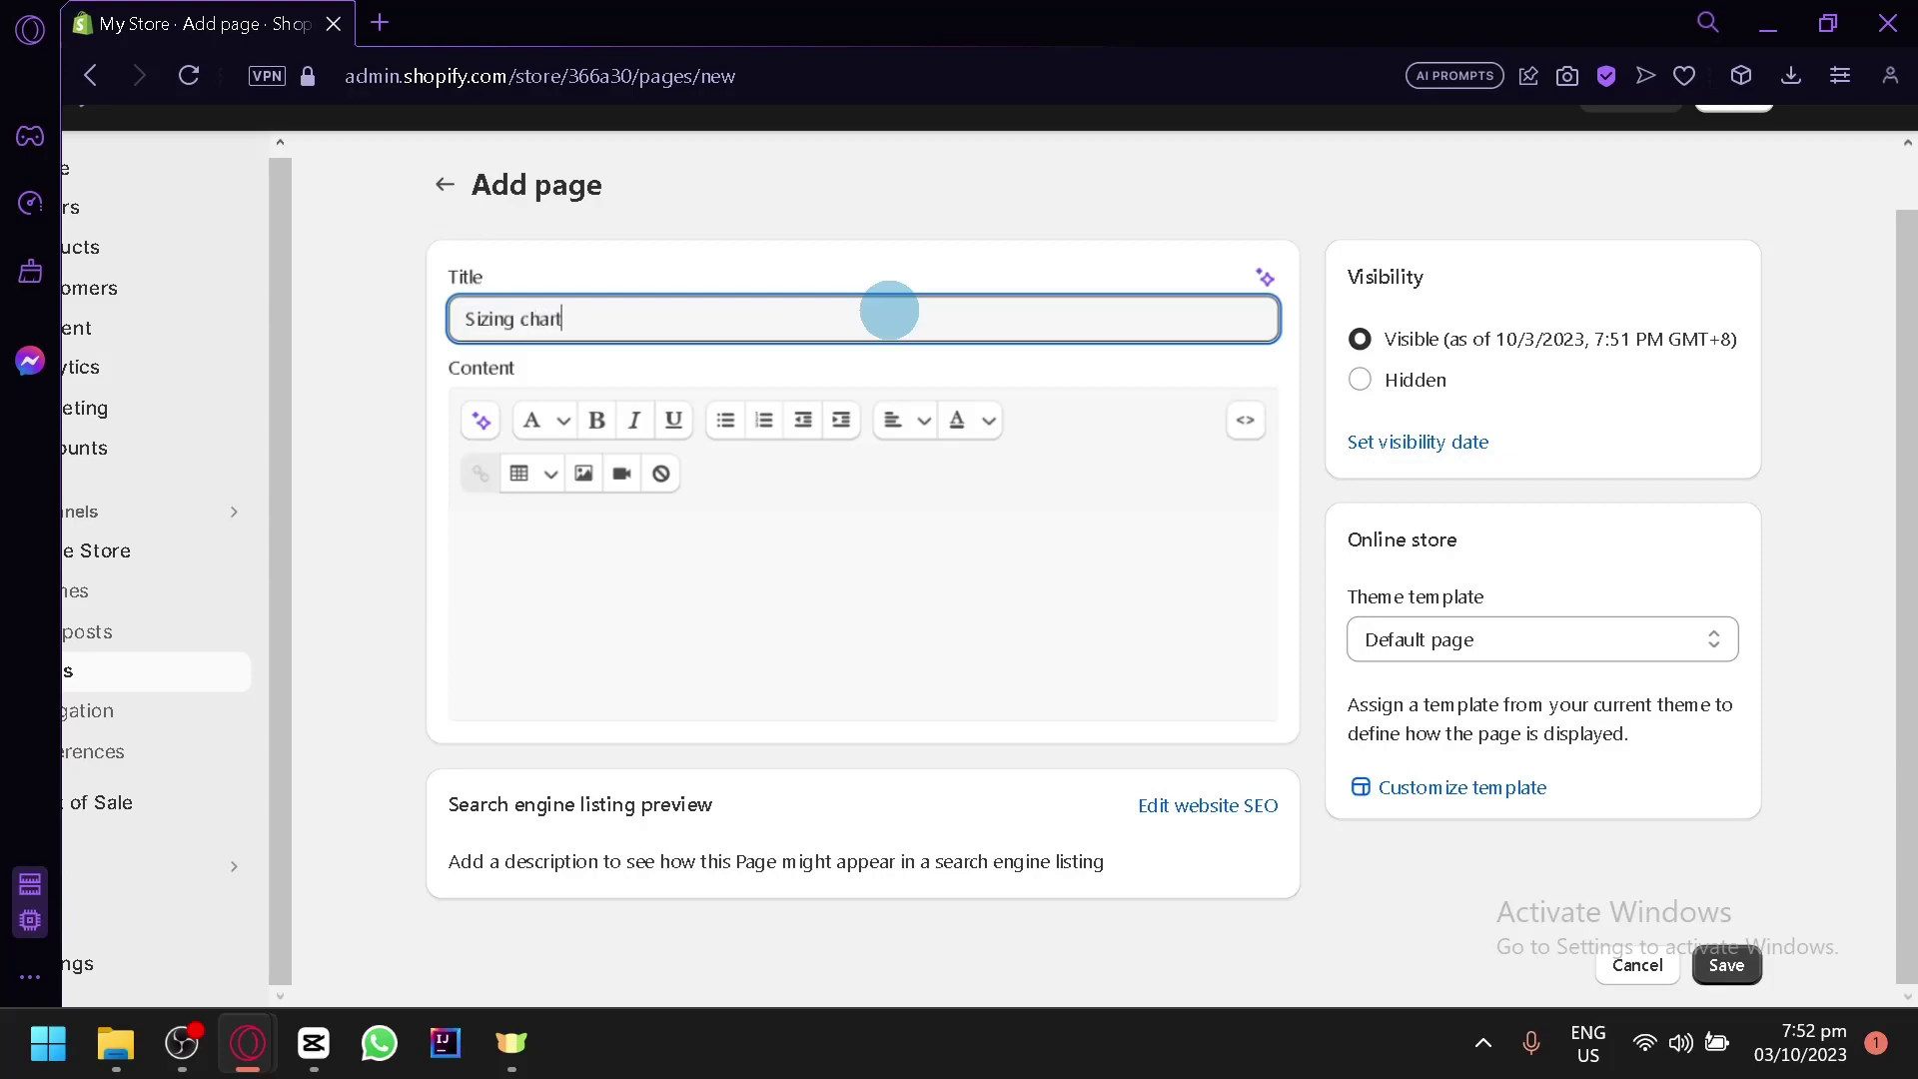
Step: Look at the page's empty content in HTML view and return to the visual editor
{"action": "left_click", "coordinate": [908, 548]}
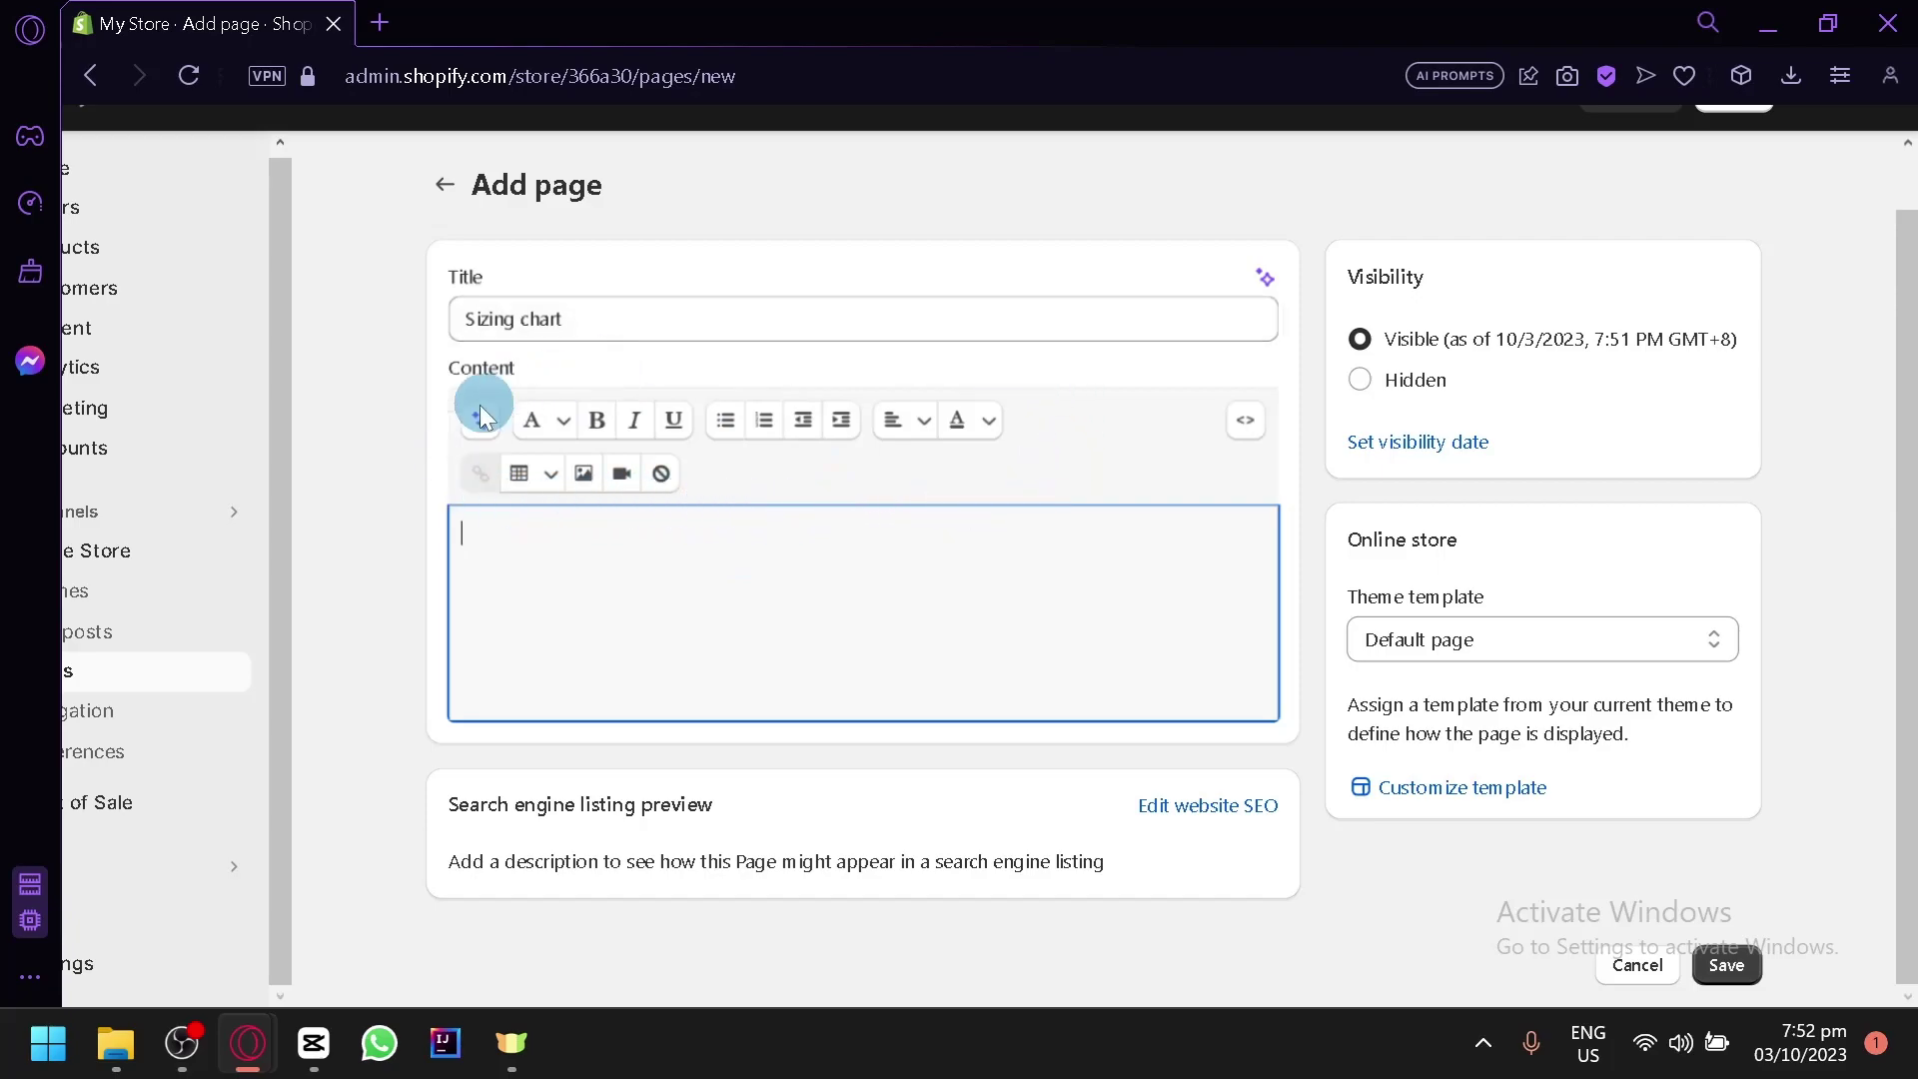
{"action": "left_click", "coordinate": [1255, 437]}
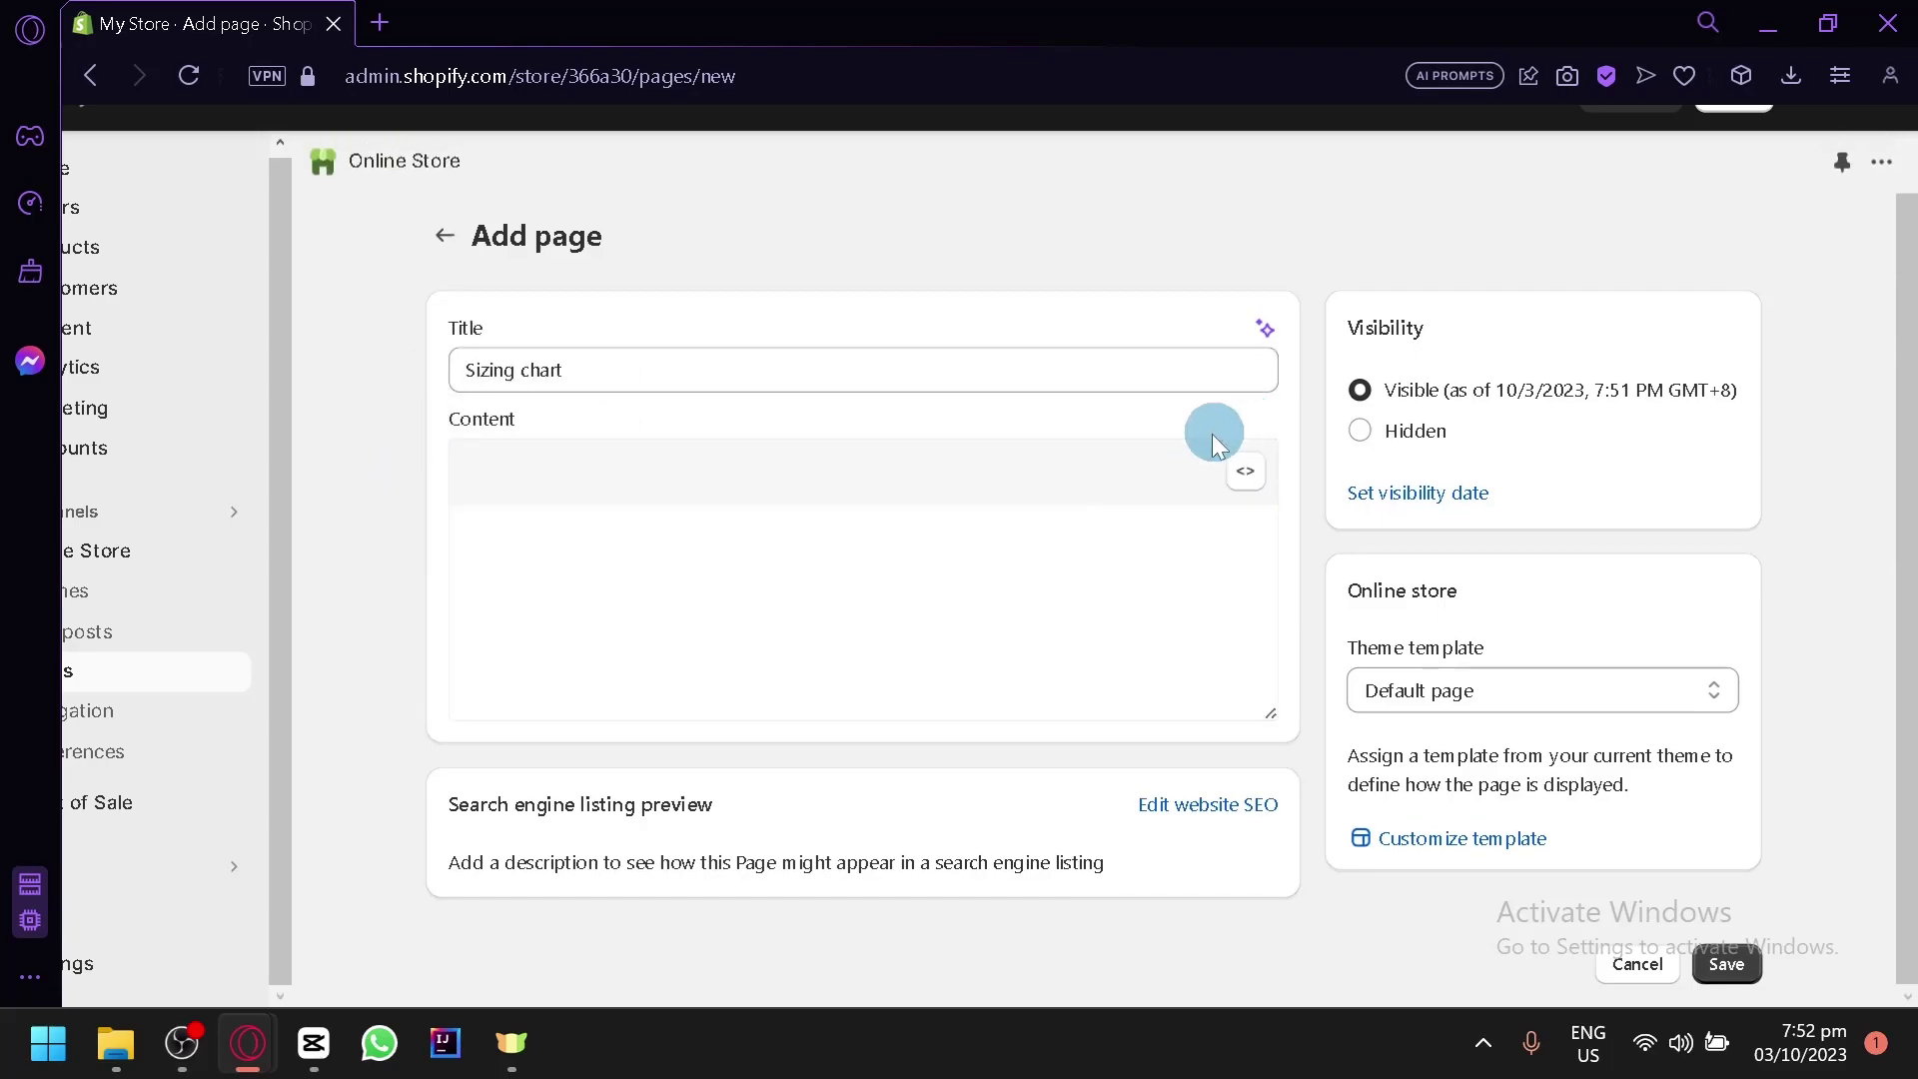
{"action": "left_click", "coordinate": [1249, 482]}
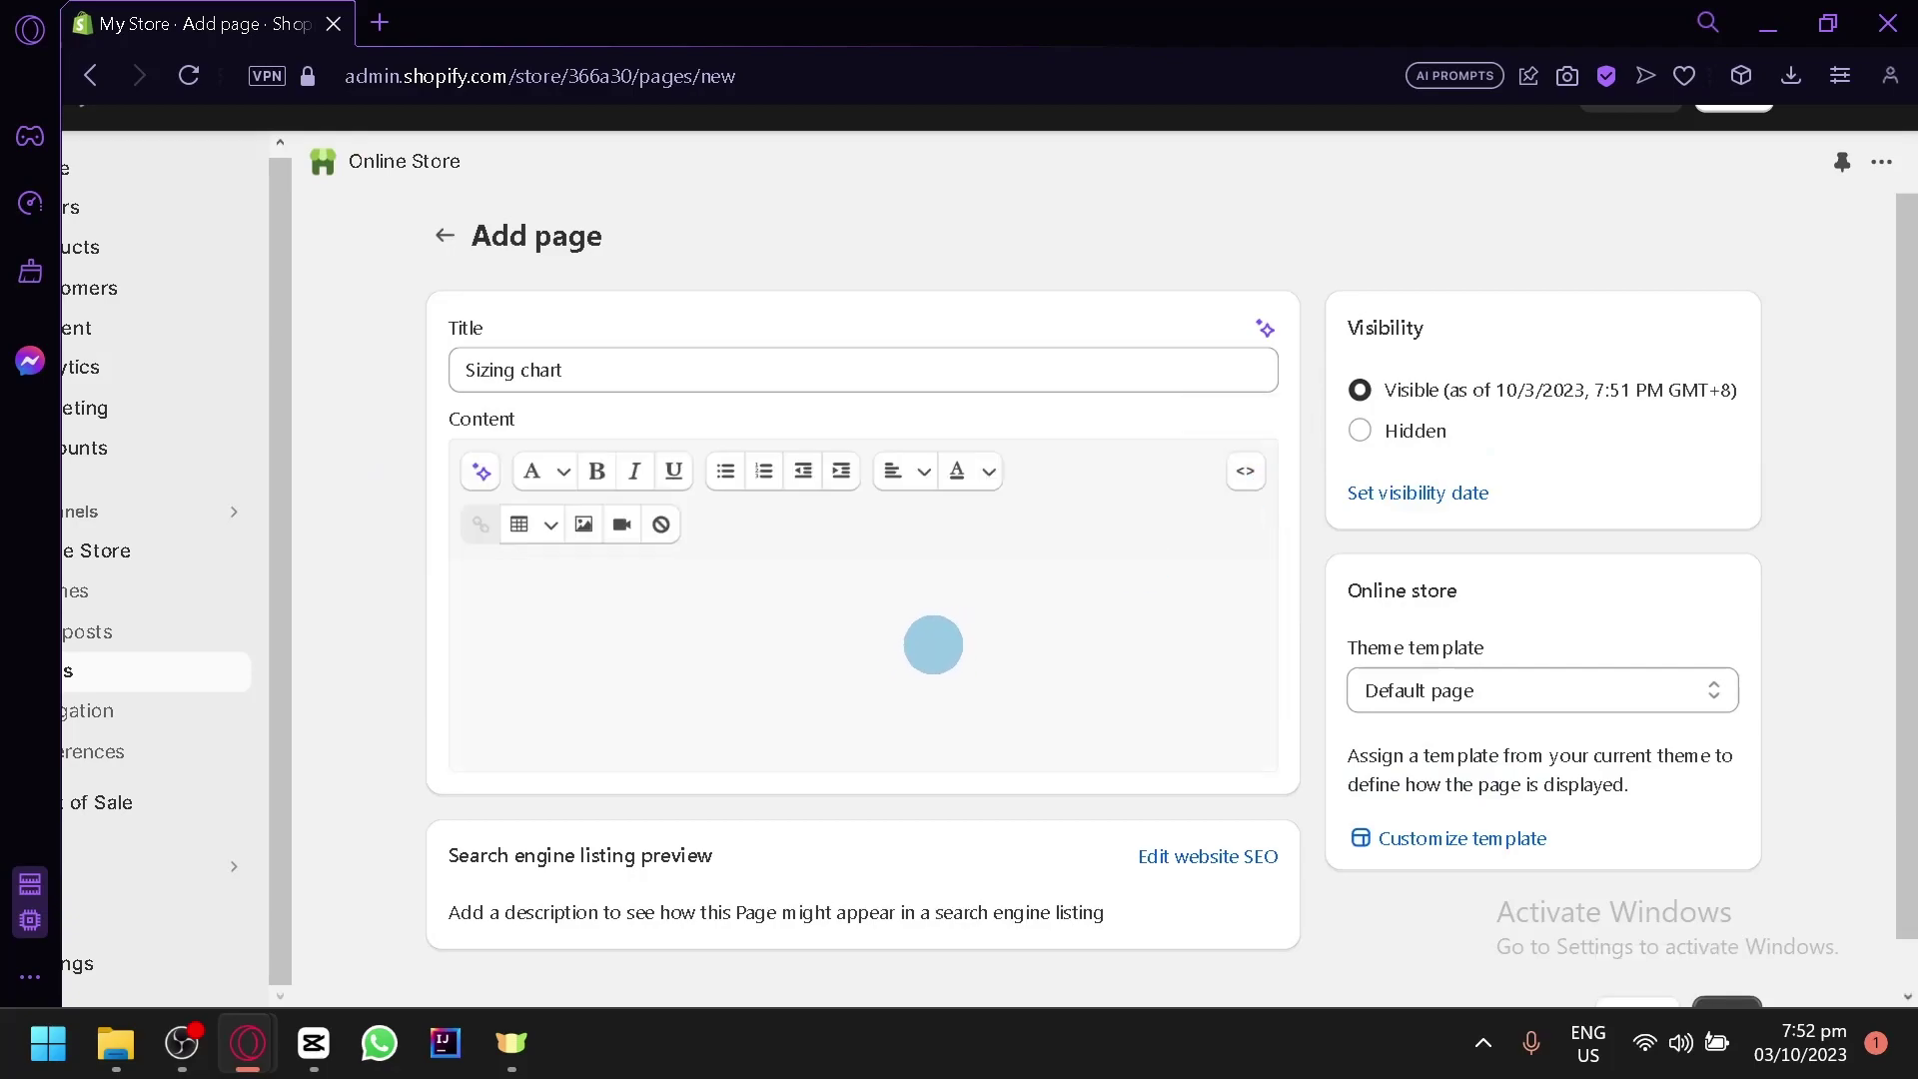
{"action": "left_click", "coordinate": [935, 644]}
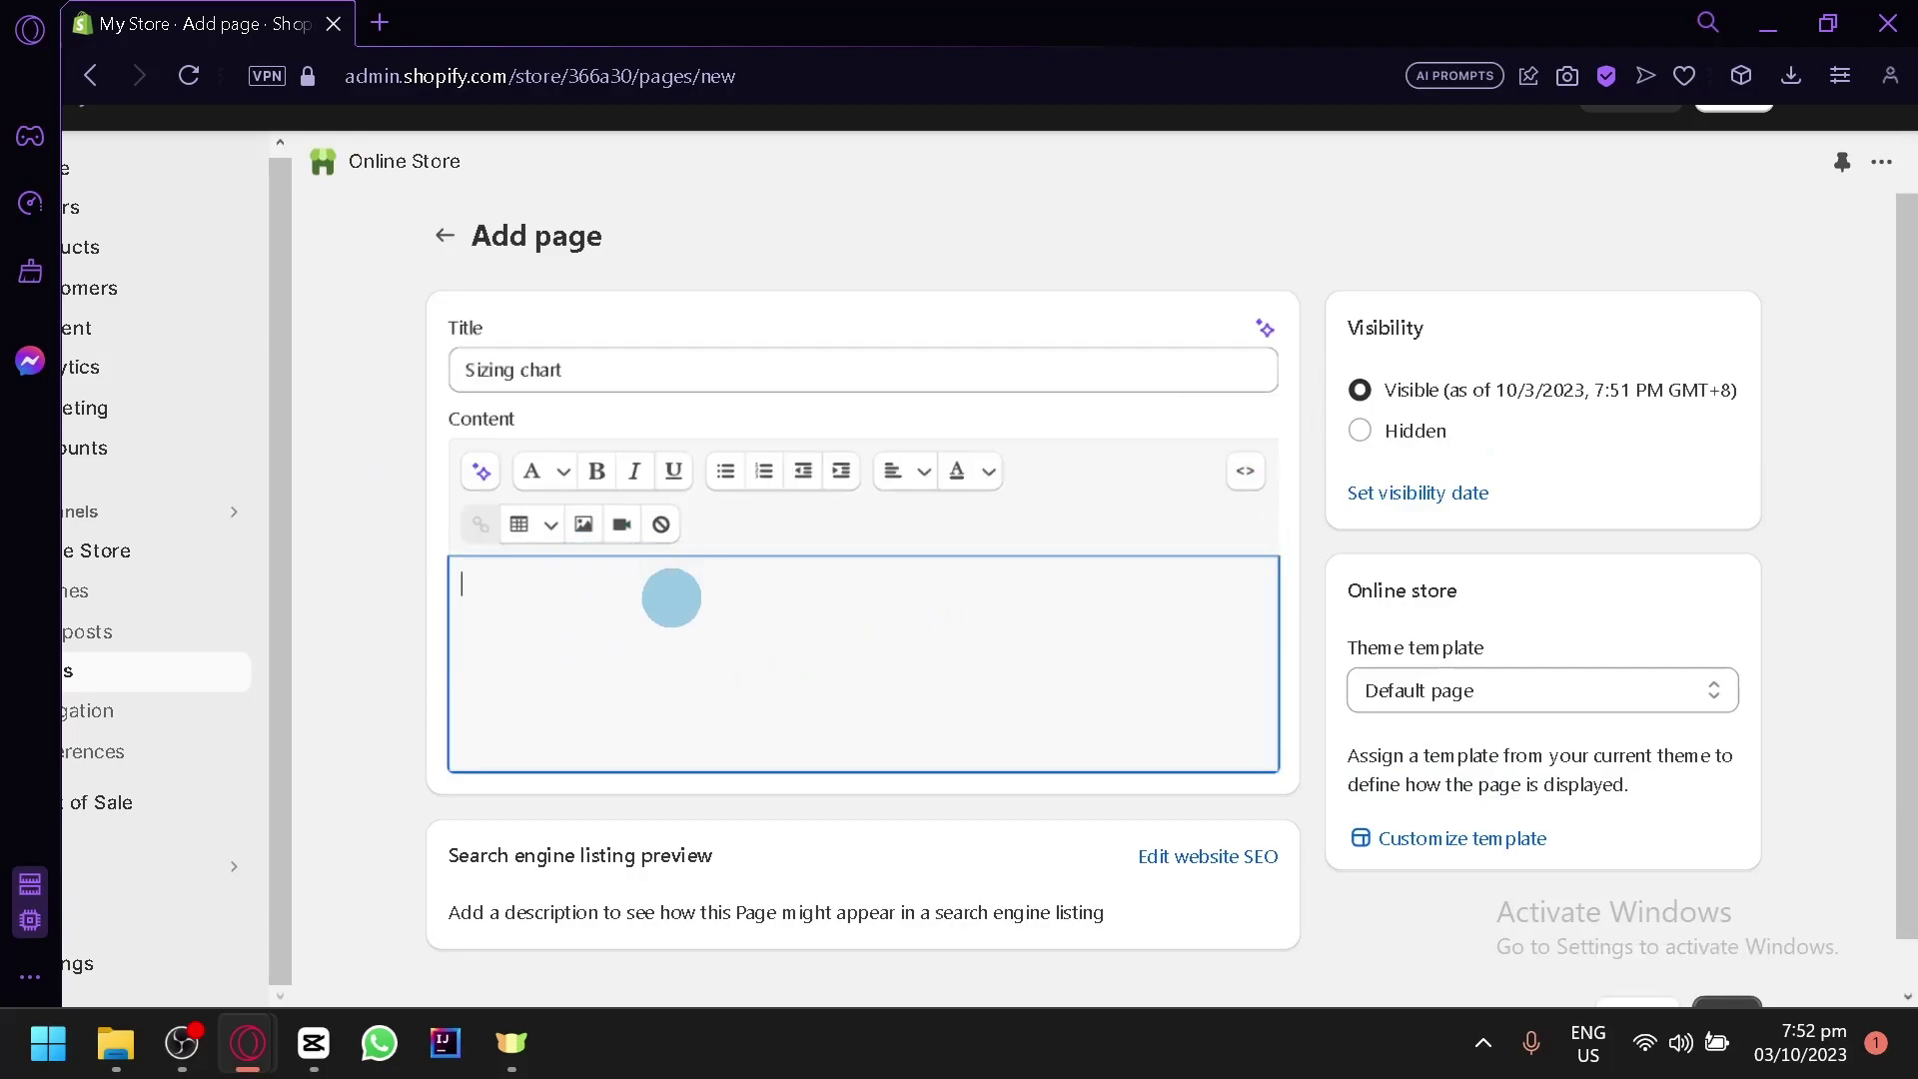
{"action": "left_click", "coordinate": [1244, 485]}
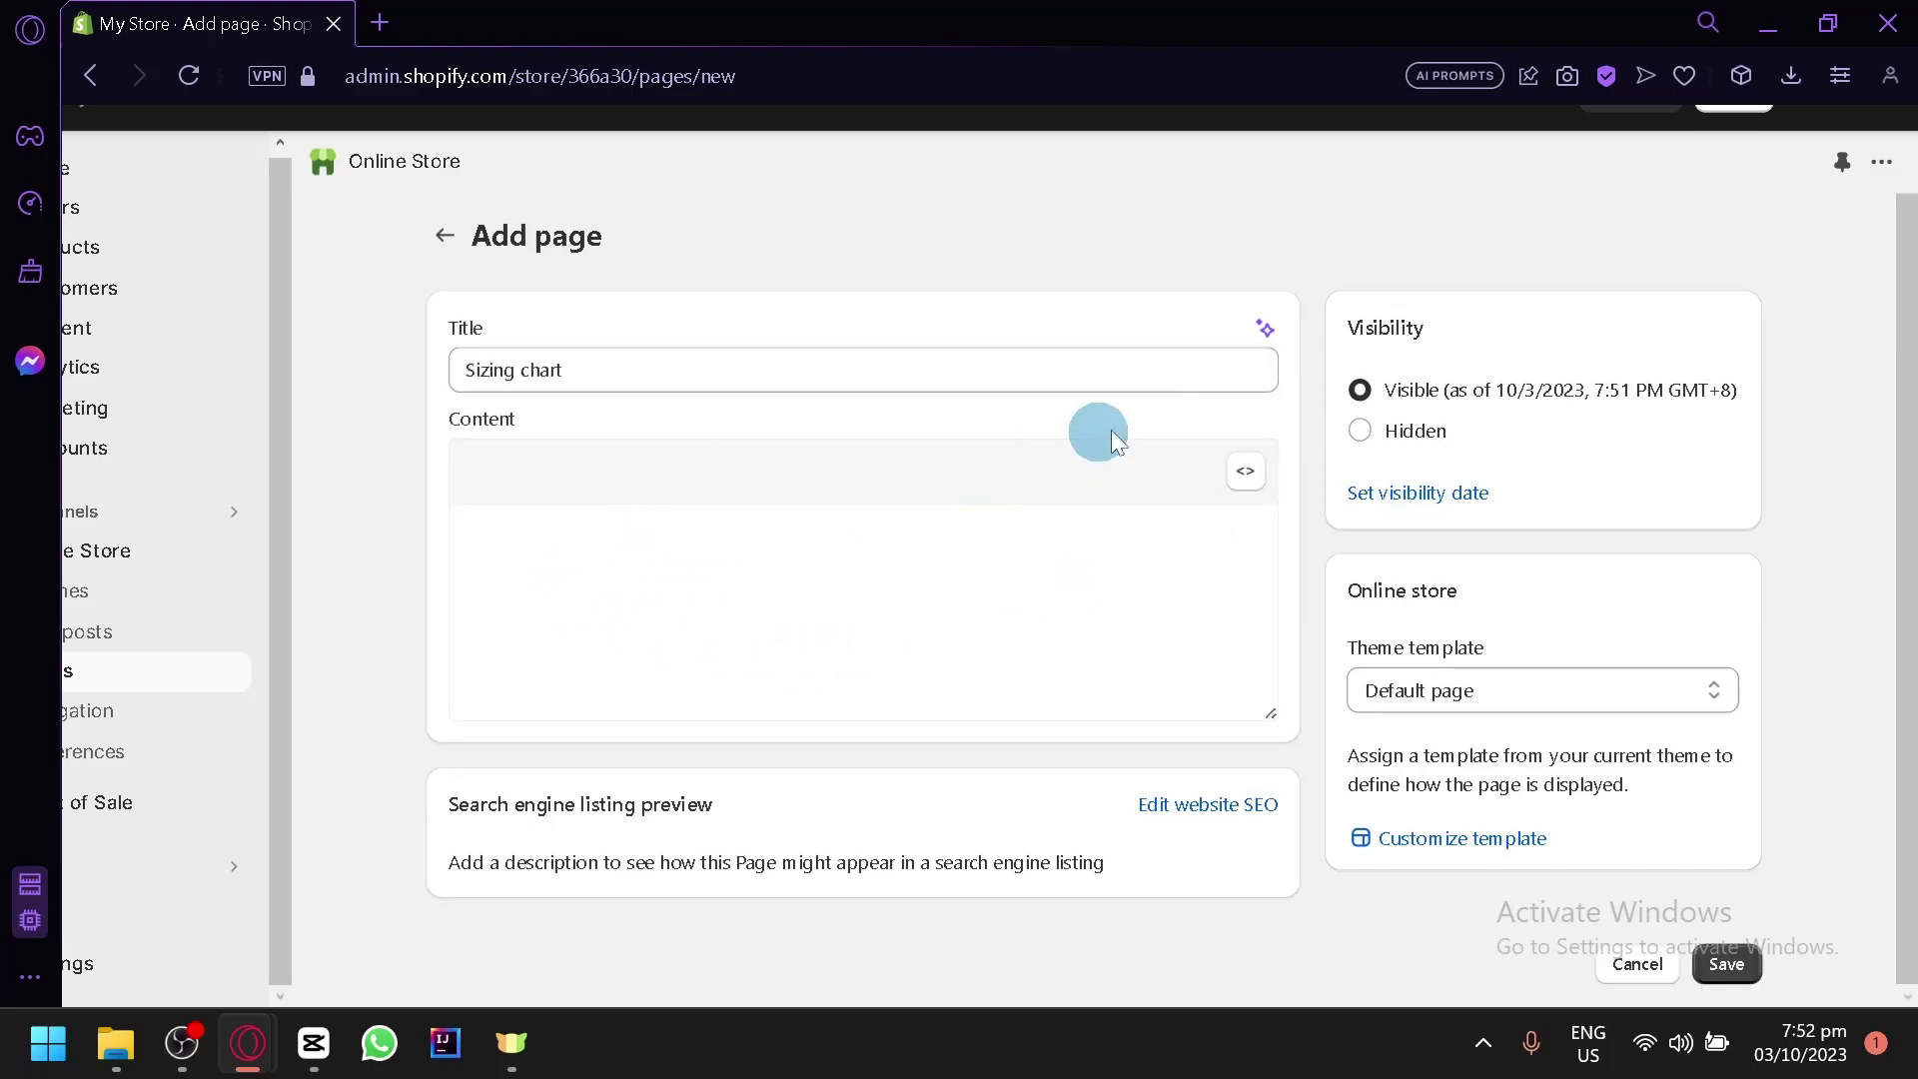
{"action": "left_click", "coordinate": [1245, 471]}
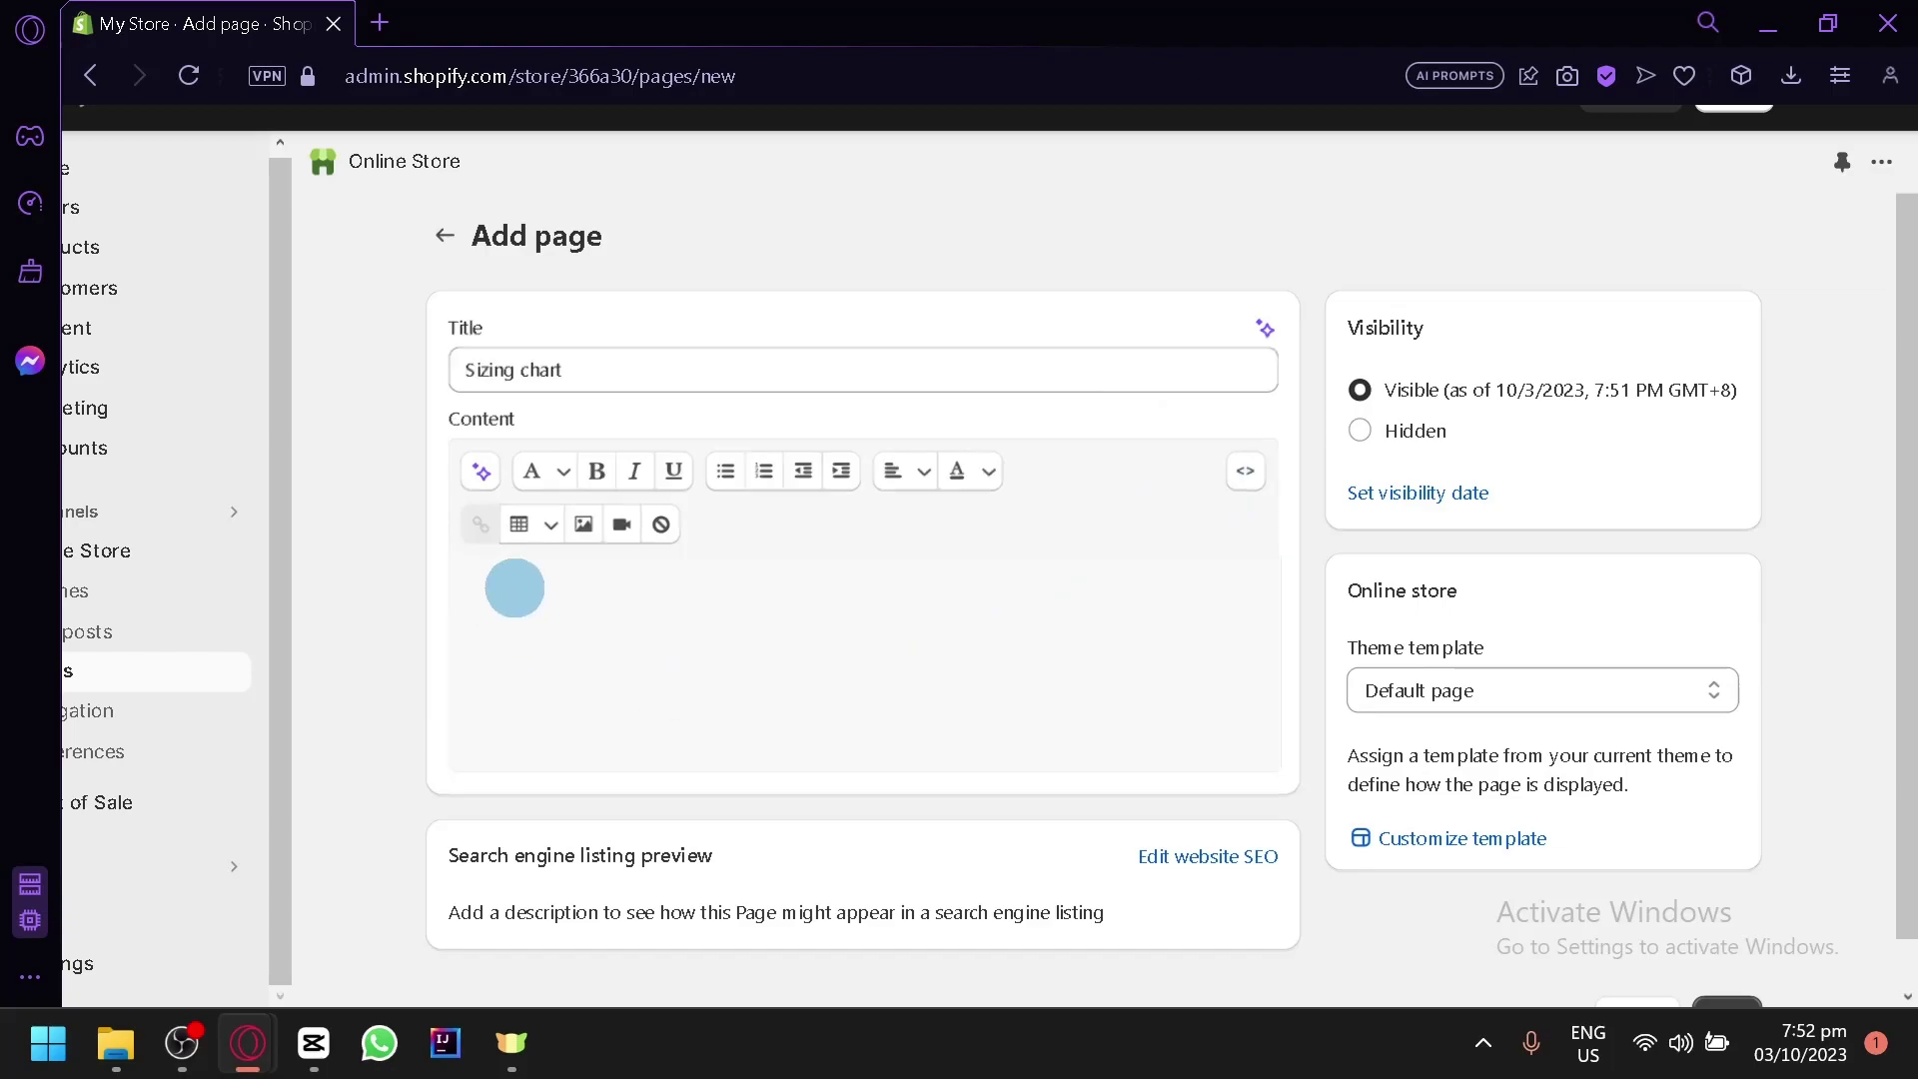
{"action": "left_click", "coordinate": [980, 720]}
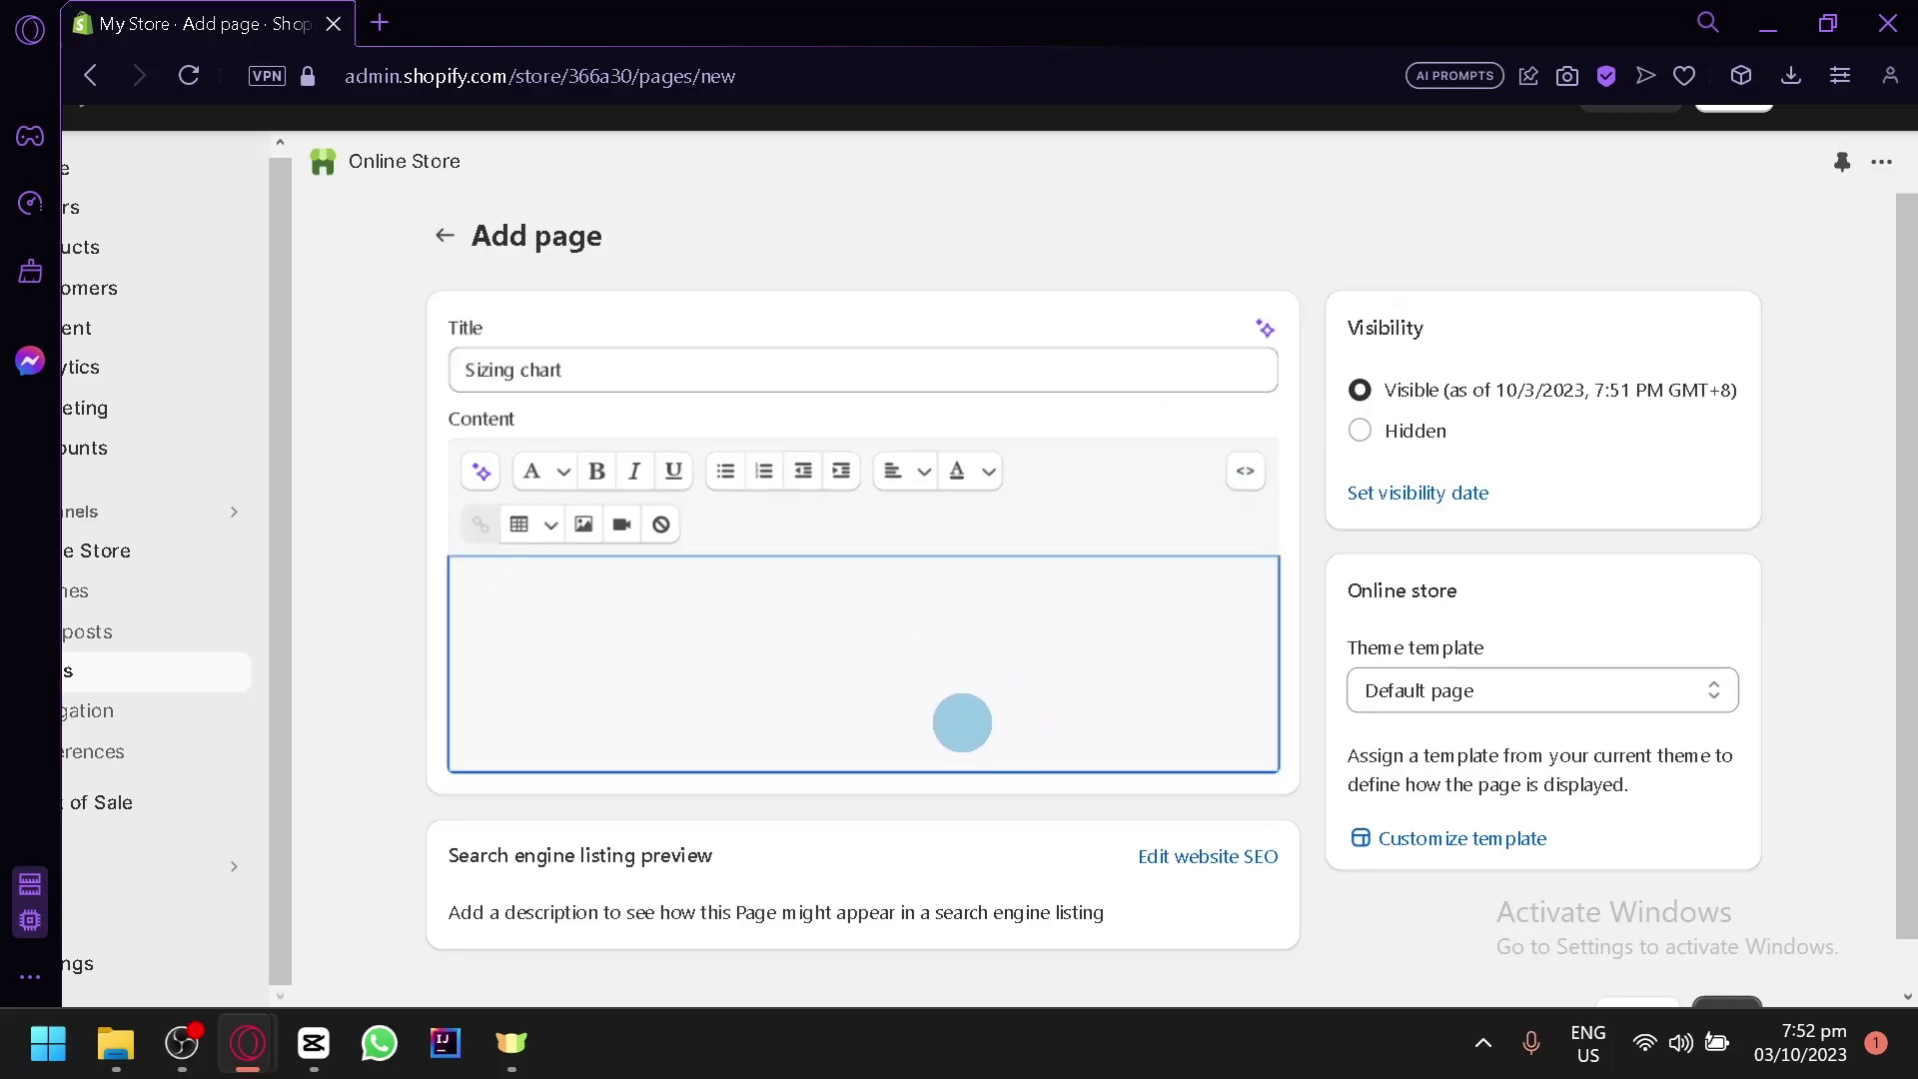
Step: Review the visibility settings and the theme template choices for the new page
{"action": "scroll", "coordinate": [965, 722], "scroll_direction": "down", "scroll_amount": 1}
{"action": "scroll", "coordinate": [929, 727], "scroll_direction": "up", "scroll_amount": 1}
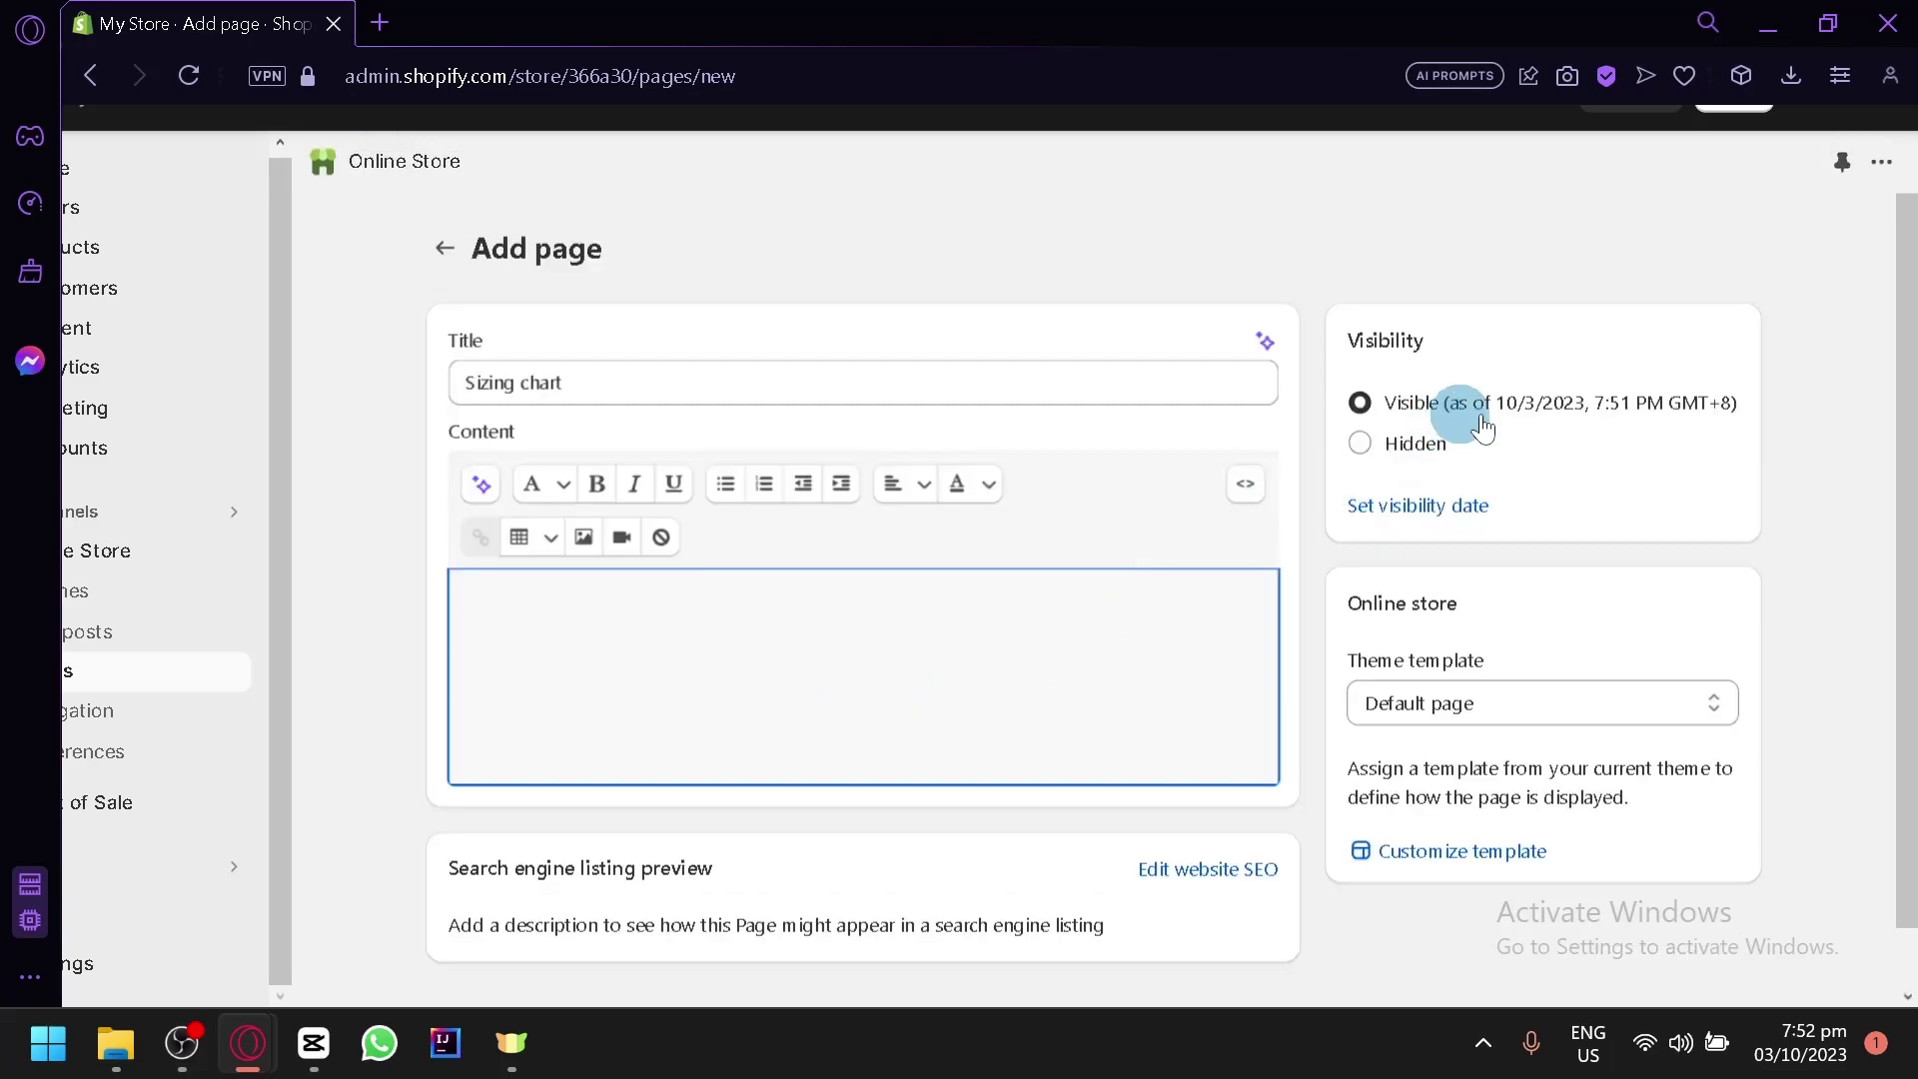
{"action": "scroll", "coordinate": [1554, 420], "scroll_direction": "up", "scroll_amount": 5}
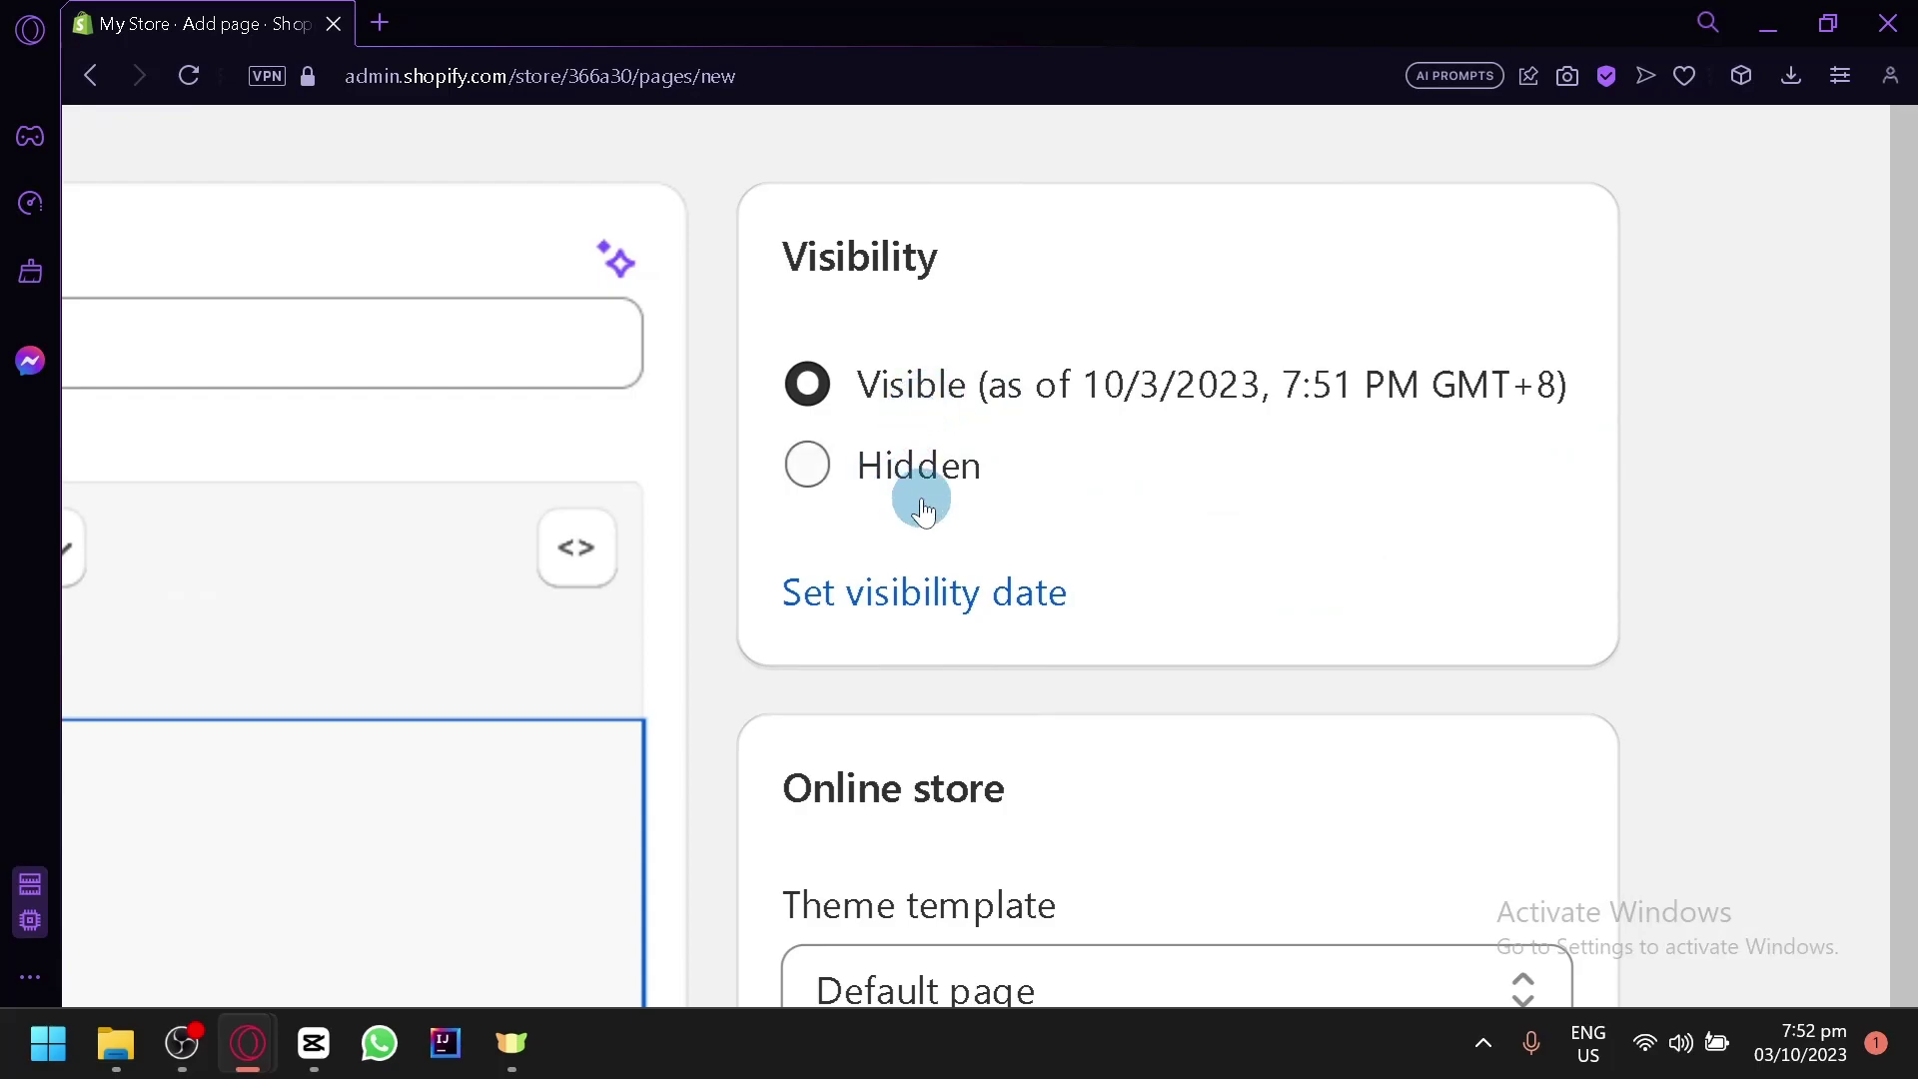
{"action": "scroll", "coordinate": [1075, 566], "scroll_direction": "down", "scroll_amount": 2}
{"action": "scroll", "coordinate": [1075, 566], "scroll_direction": "down", "scroll_amount": 2}
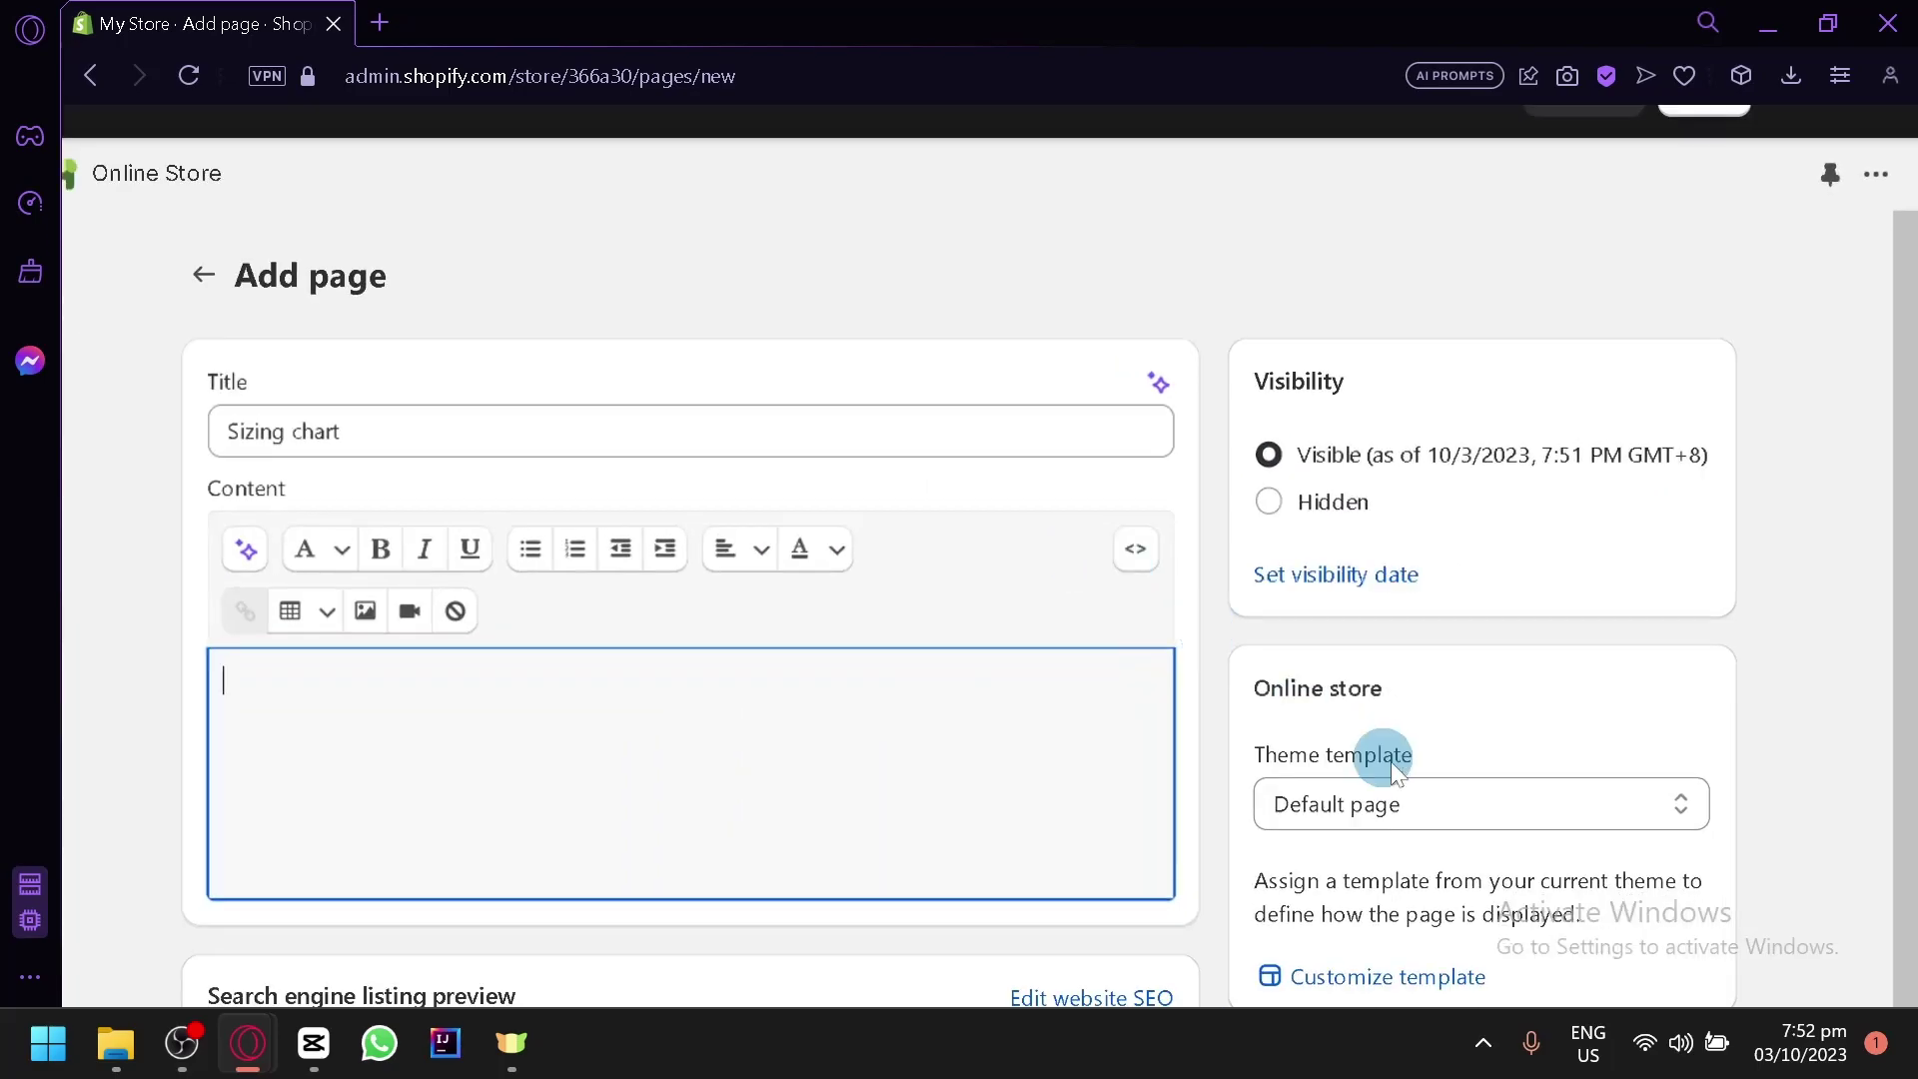
{"action": "left_click", "coordinate": [1477, 817]}
{"action": "left_click", "coordinate": [1486, 814]}
{"action": "scroll", "coordinate": [1477, 803], "scroll_direction": "down", "scroll_amount": 1}
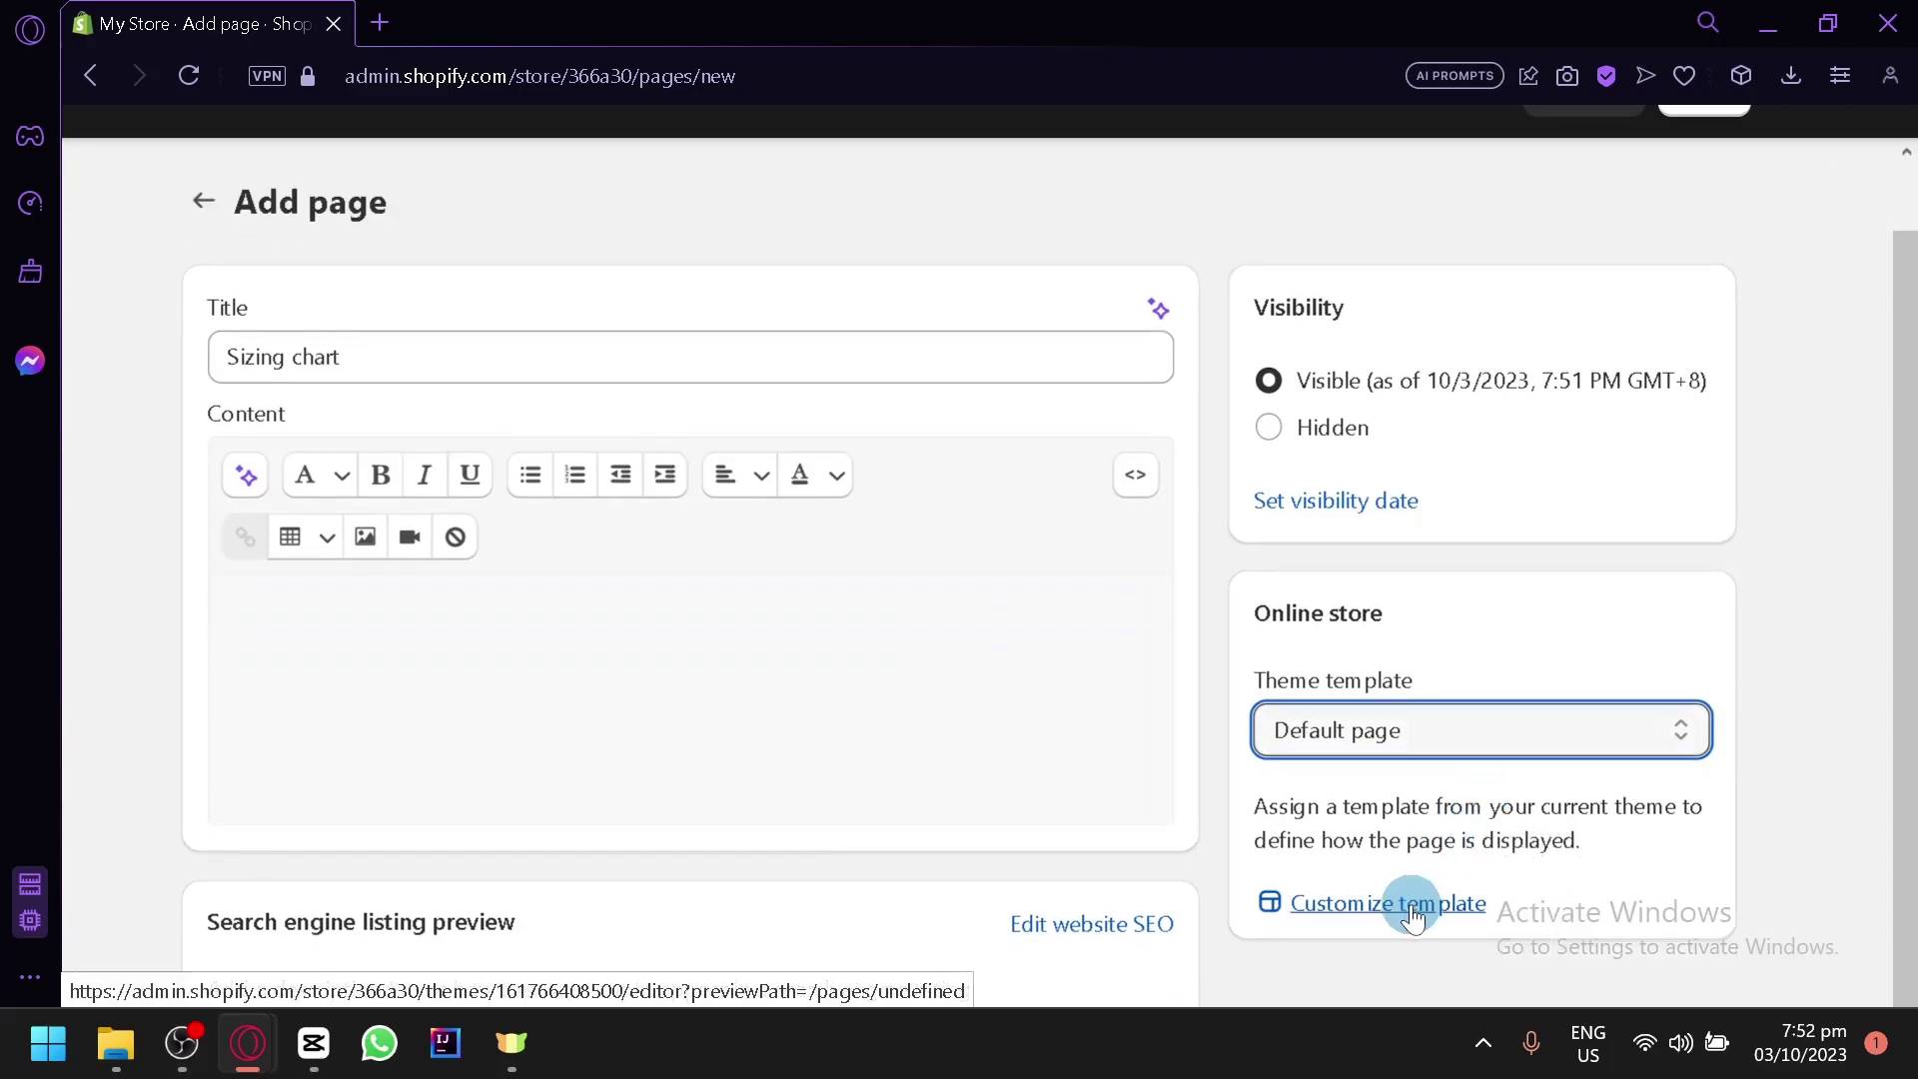
{"action": "scroll", "coordinate": [929, 784], "scroll_direction": "down", "scroll_amount": 1}
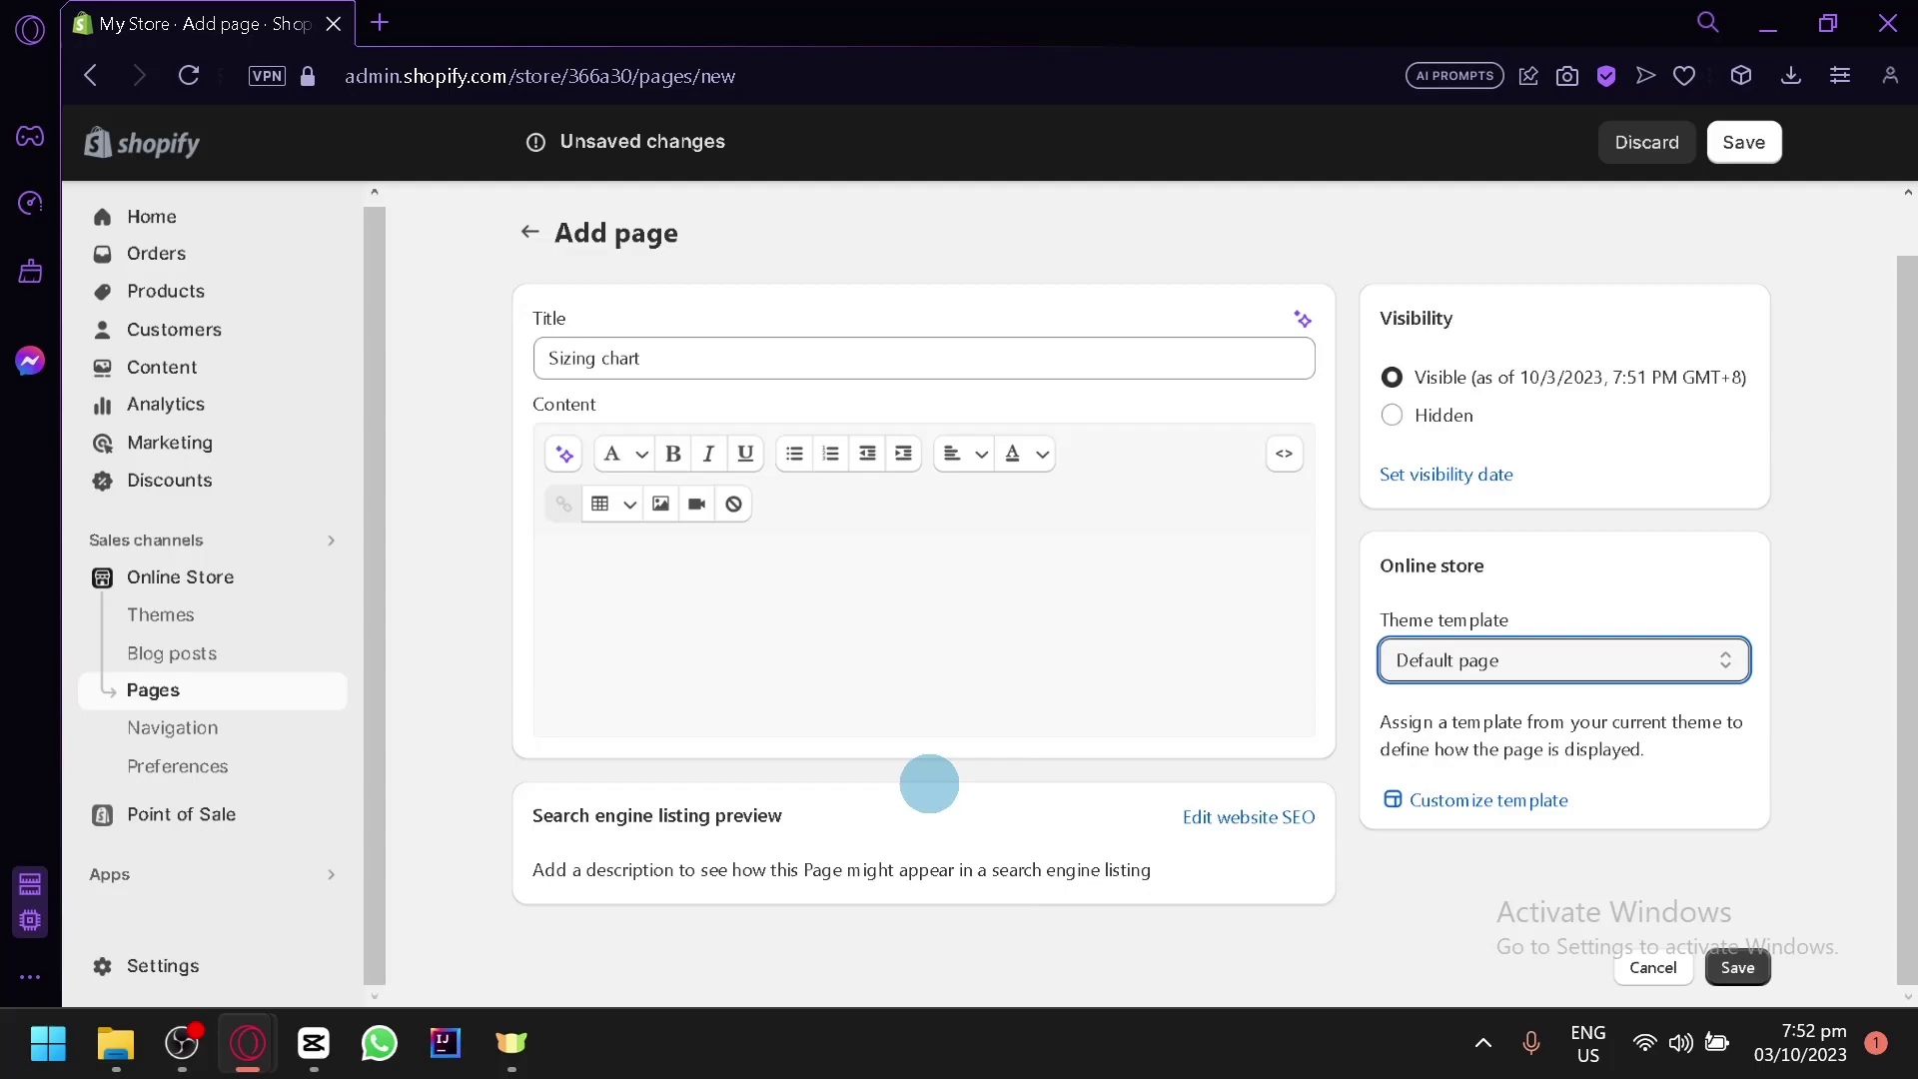
Step: Save the Sizing chart page, return to the pages list and view the page in the storefront
{"action": "left_click", "coordinate": [1739, 969]}
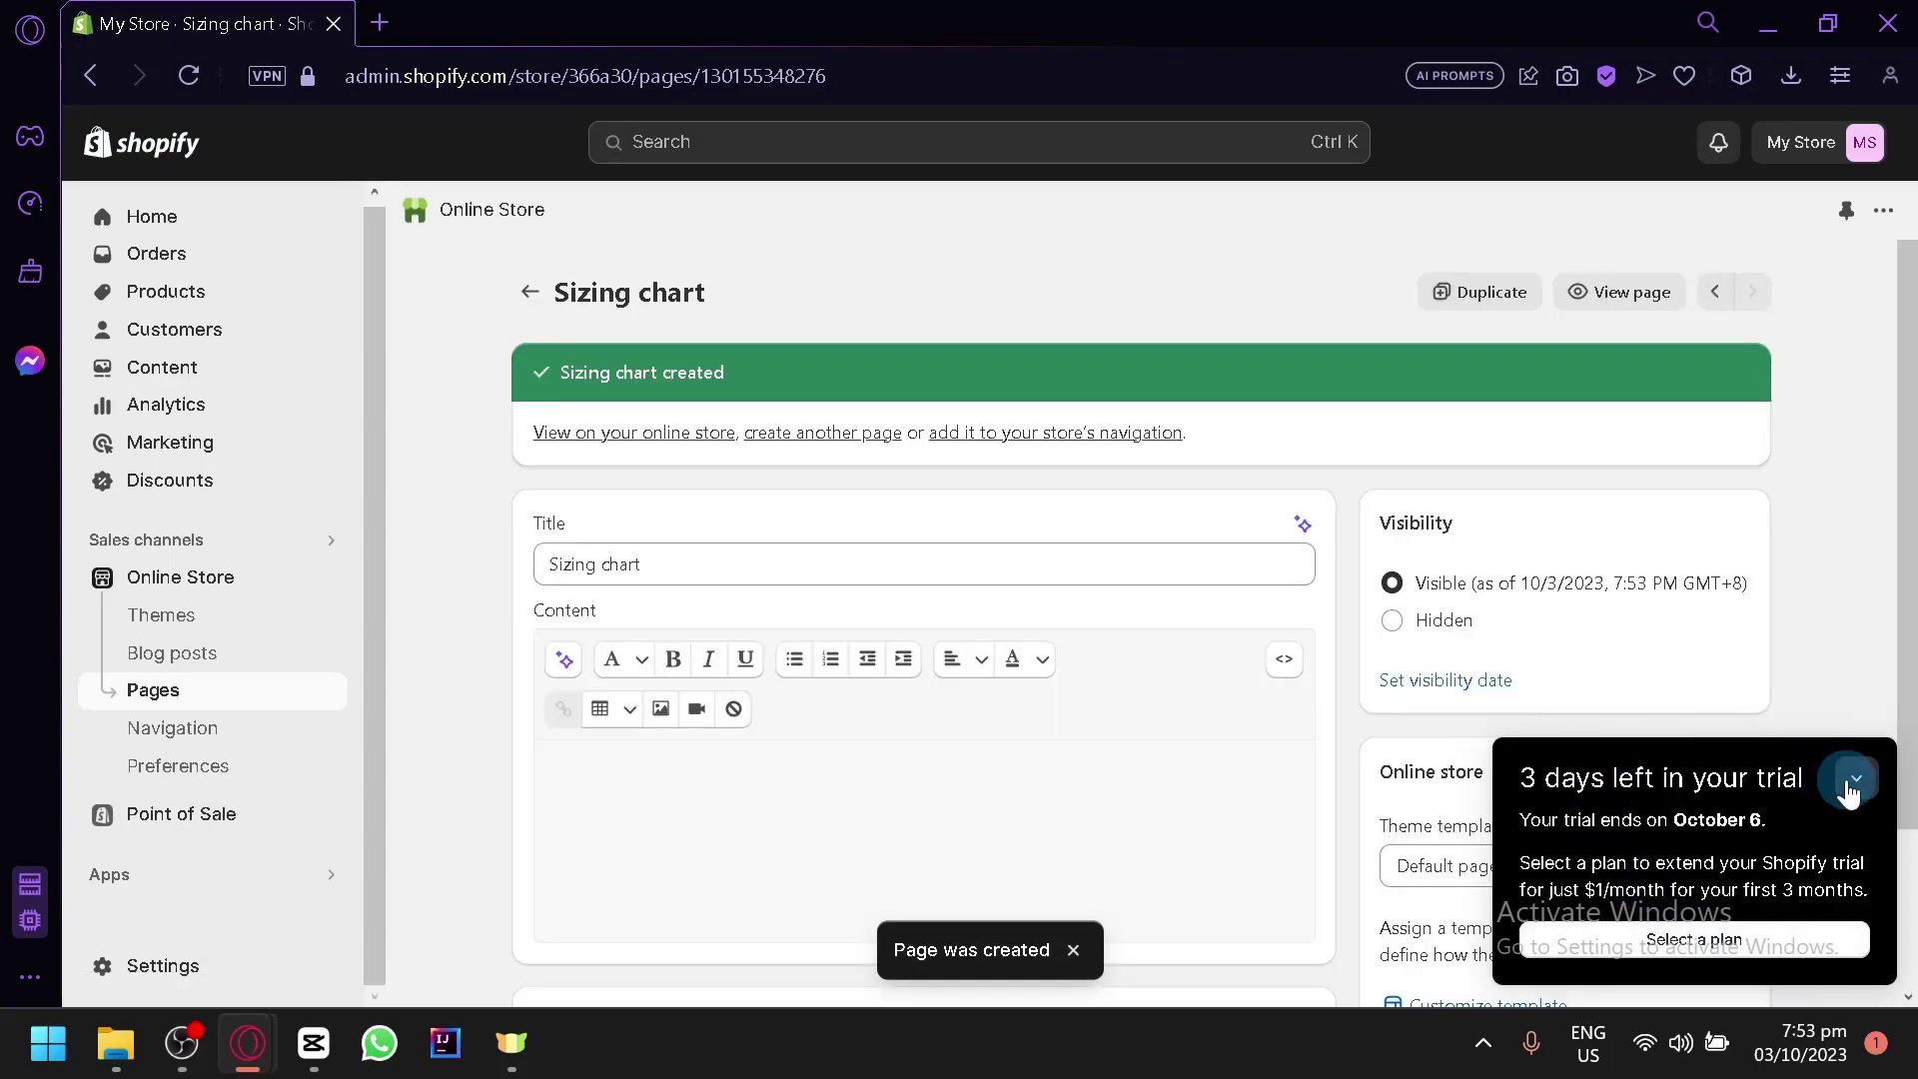
{"action": "left_click", "coordinate": [1850, 790]}
{"action": "left_click", "coordinate": [532, 295]}
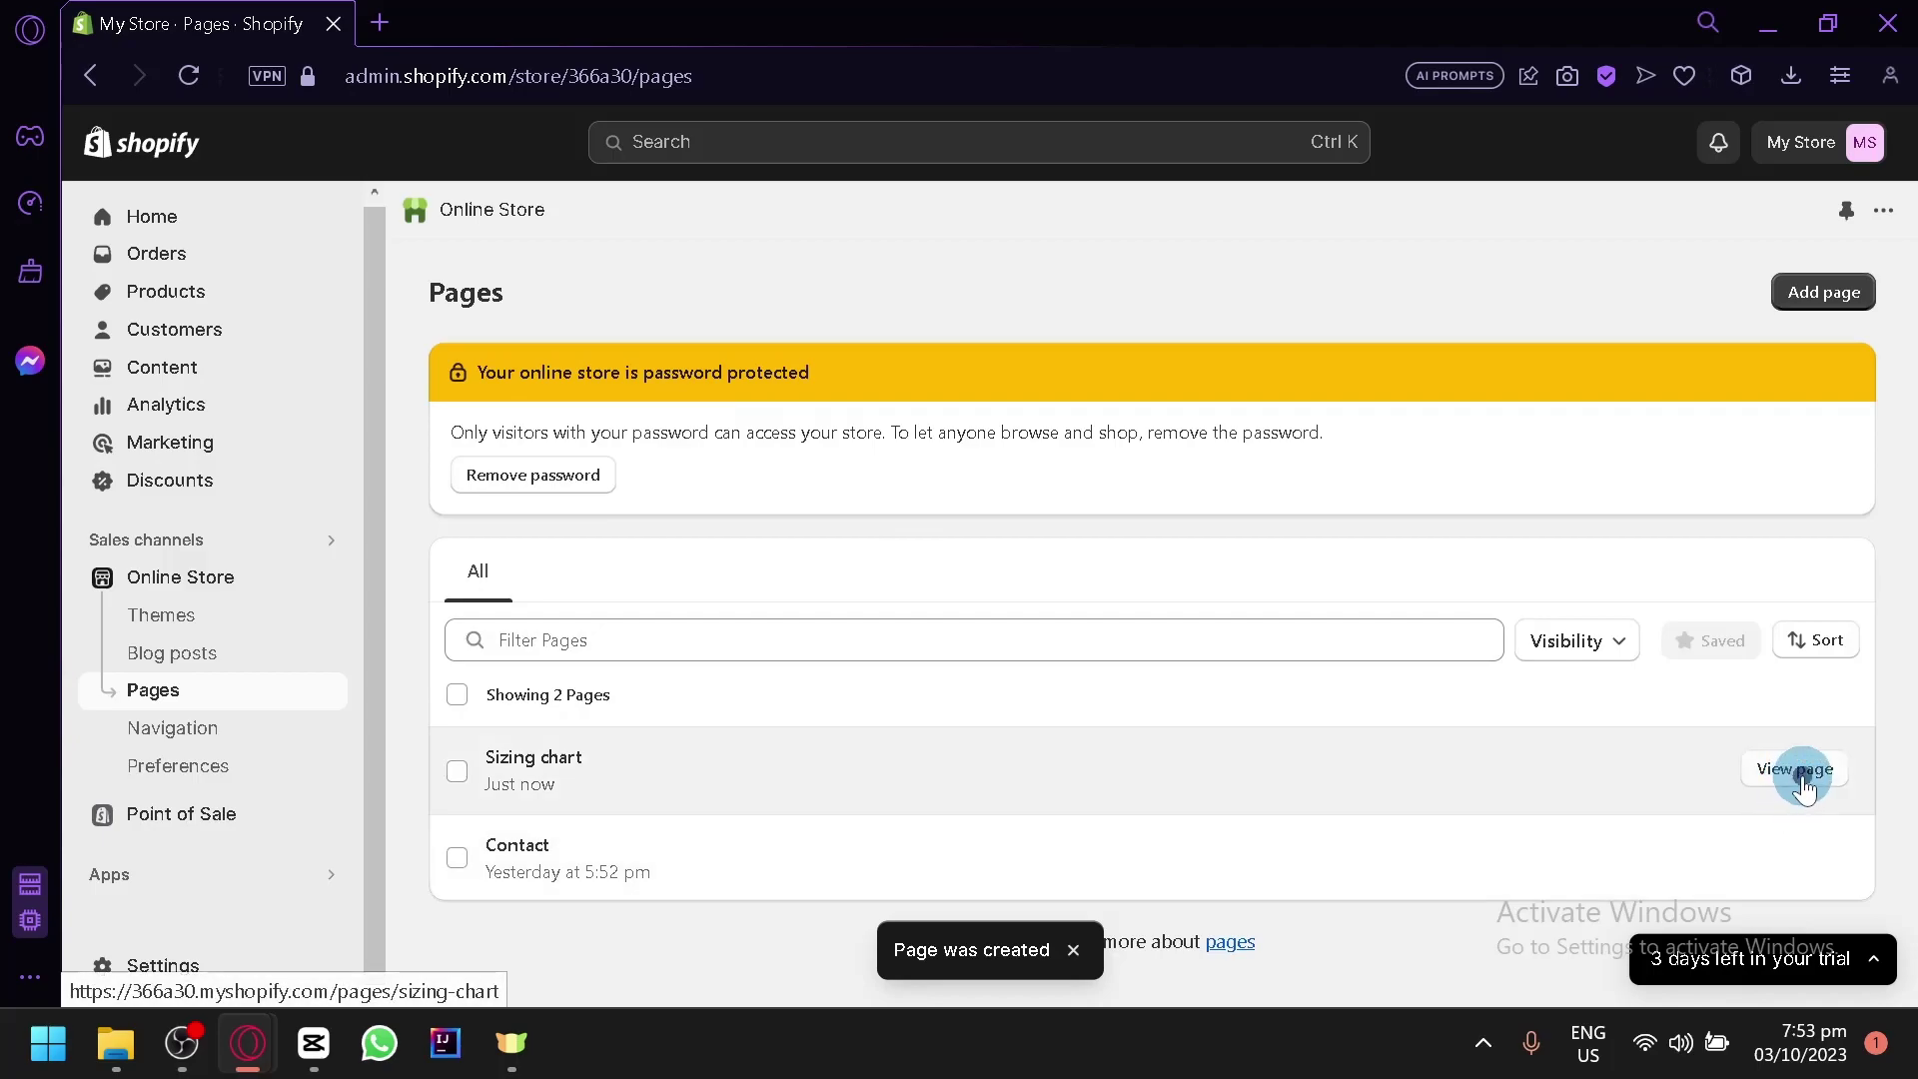
{"action": "left_click", "coordinate": [1800, 775]}
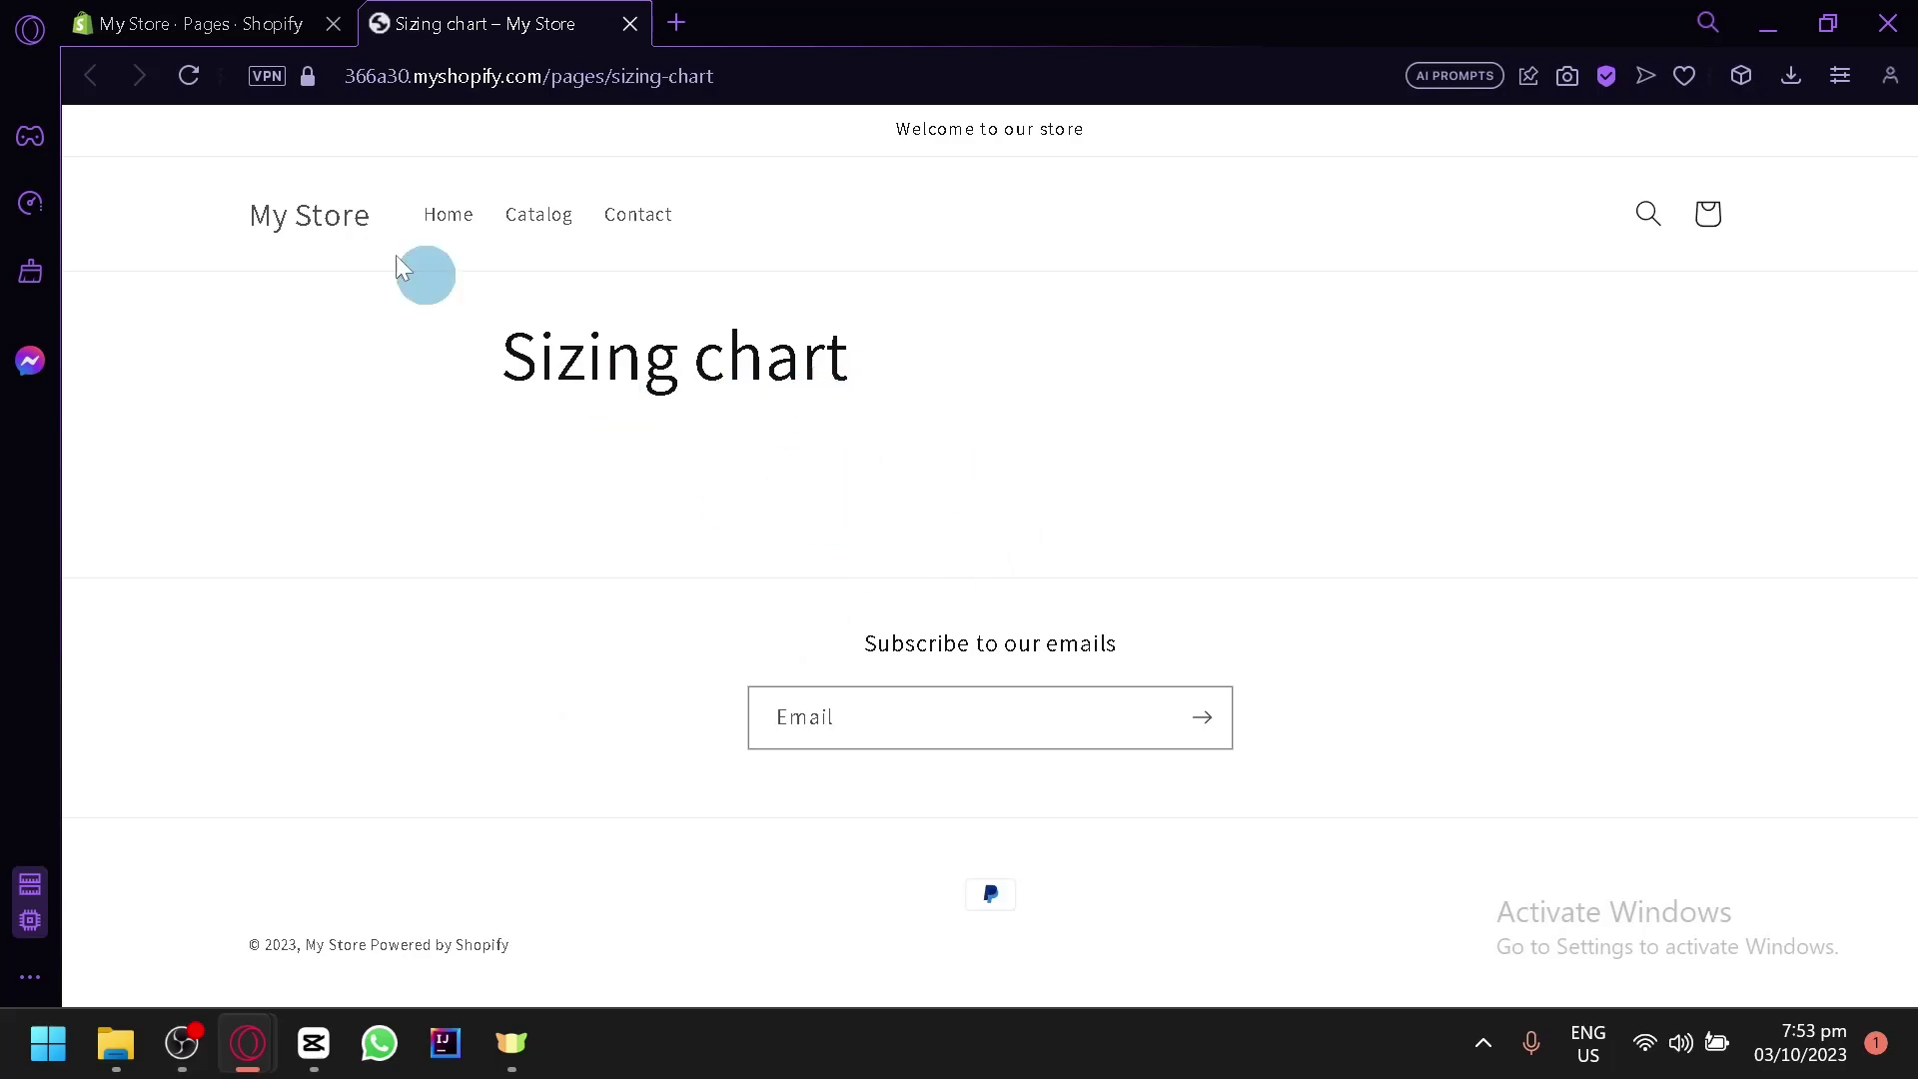
Step: Return to the store admin and open the current Dawn theme for customization
{"action": "left_click", "coordinate": [223, 14]}
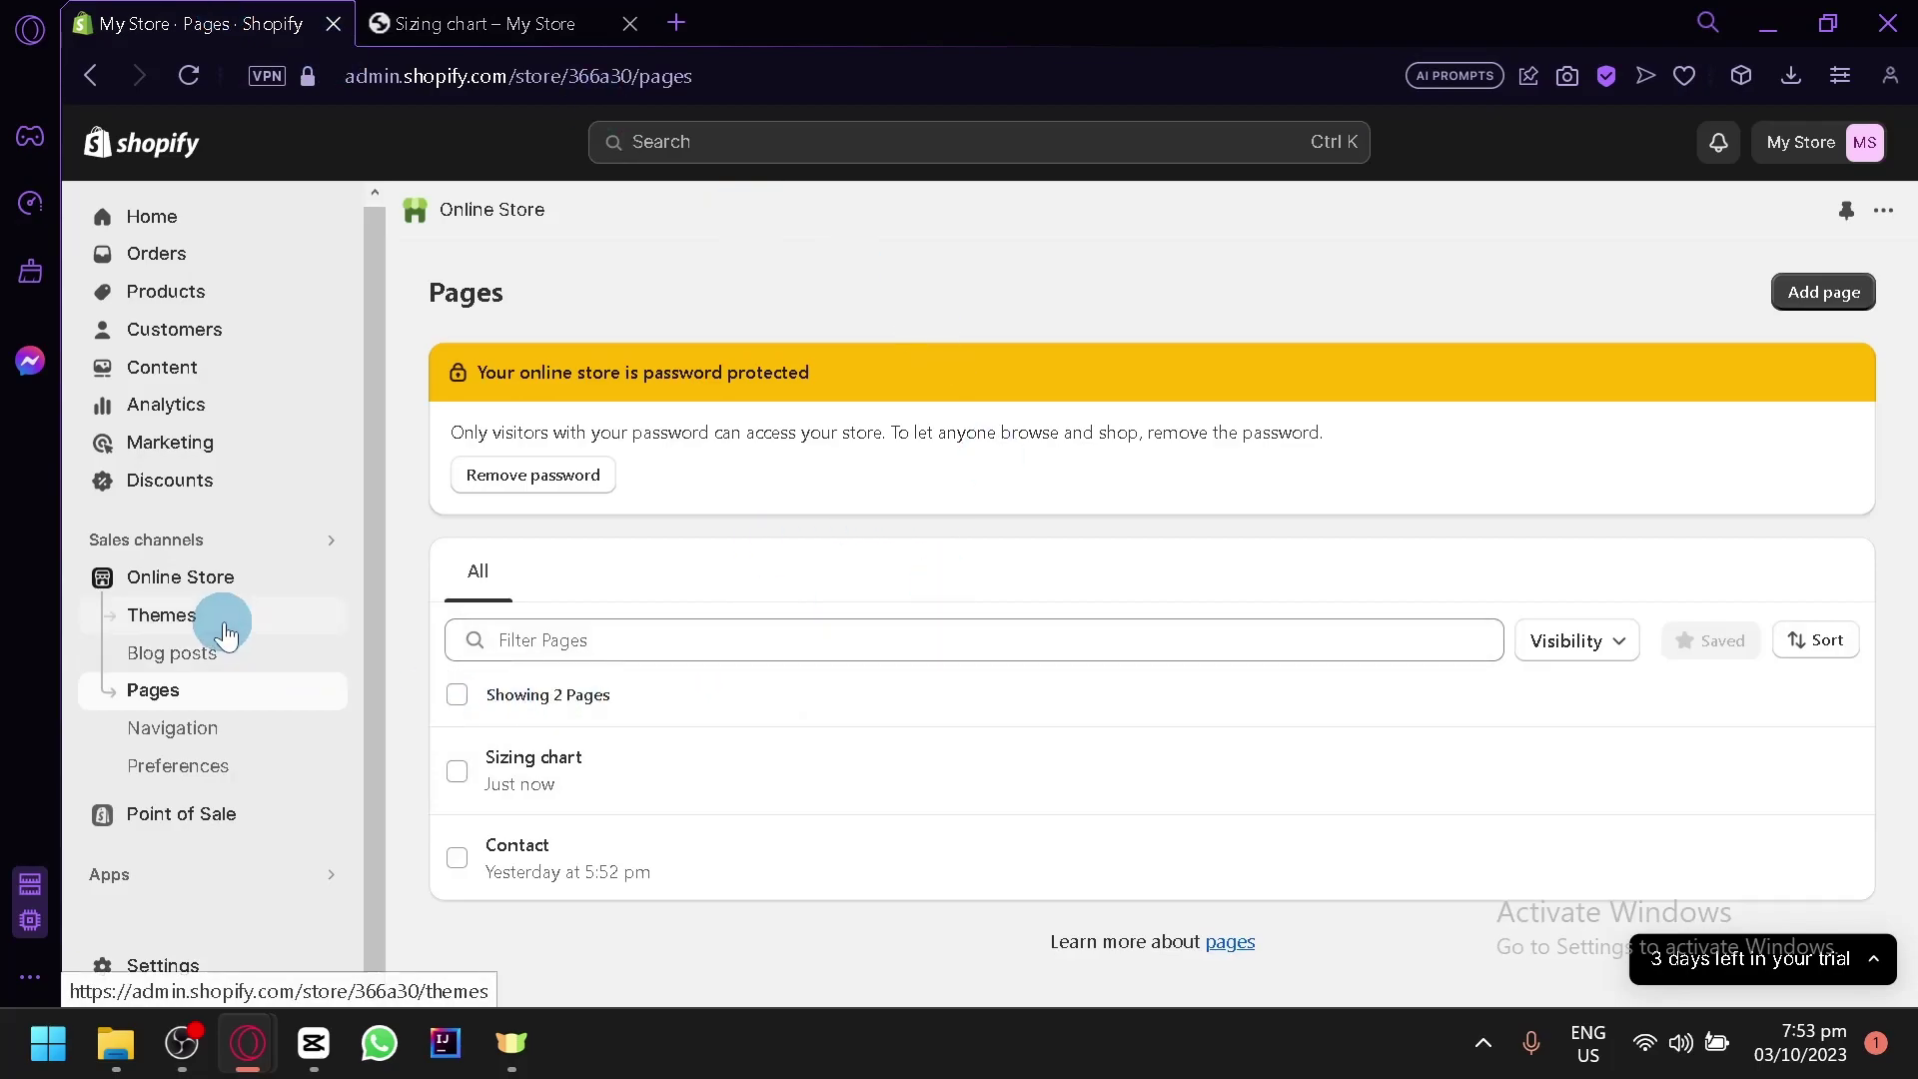
{"action": "left_click", "coordinate": [182, 614]}
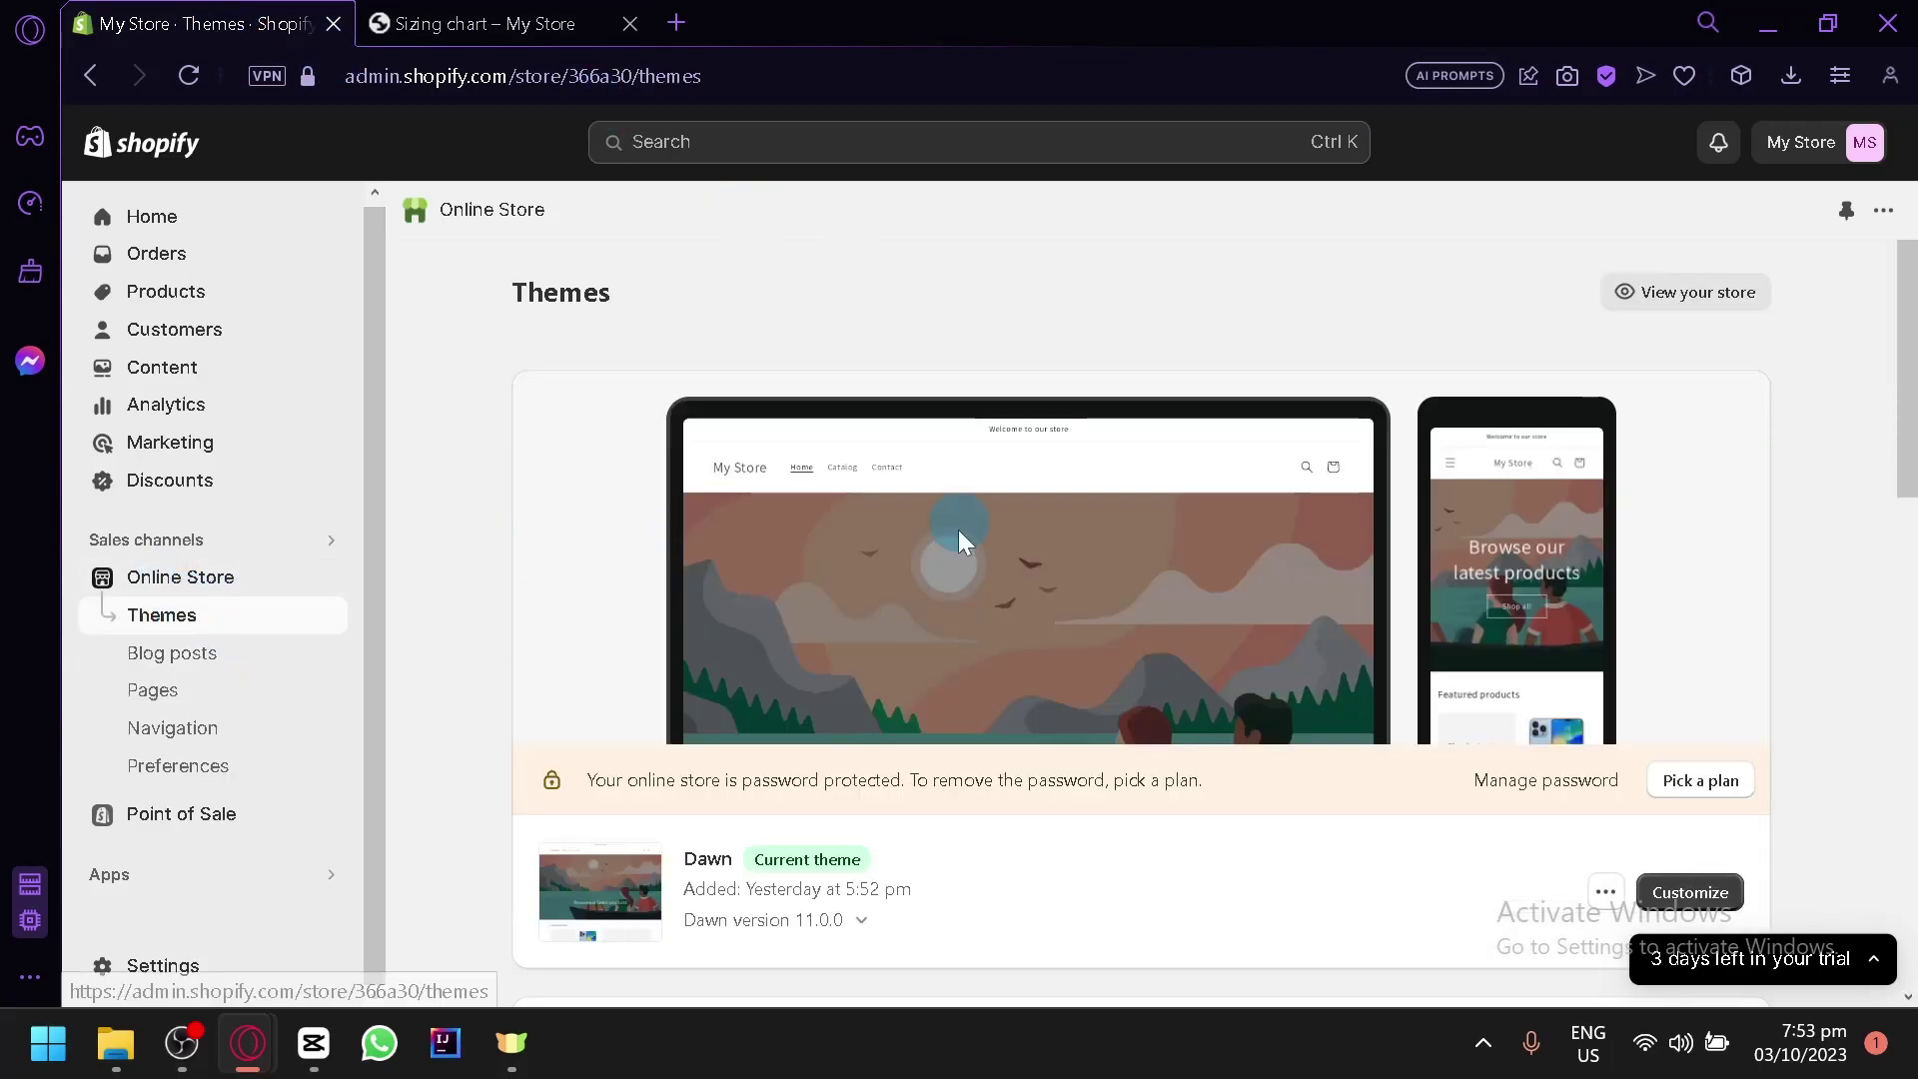
{"action": "scroll", "coordinate": [687, 526], "scroll_direction": "down", "scroll_amount": 3}
{"action": "left_click", "coordinate": [1716, 691]}
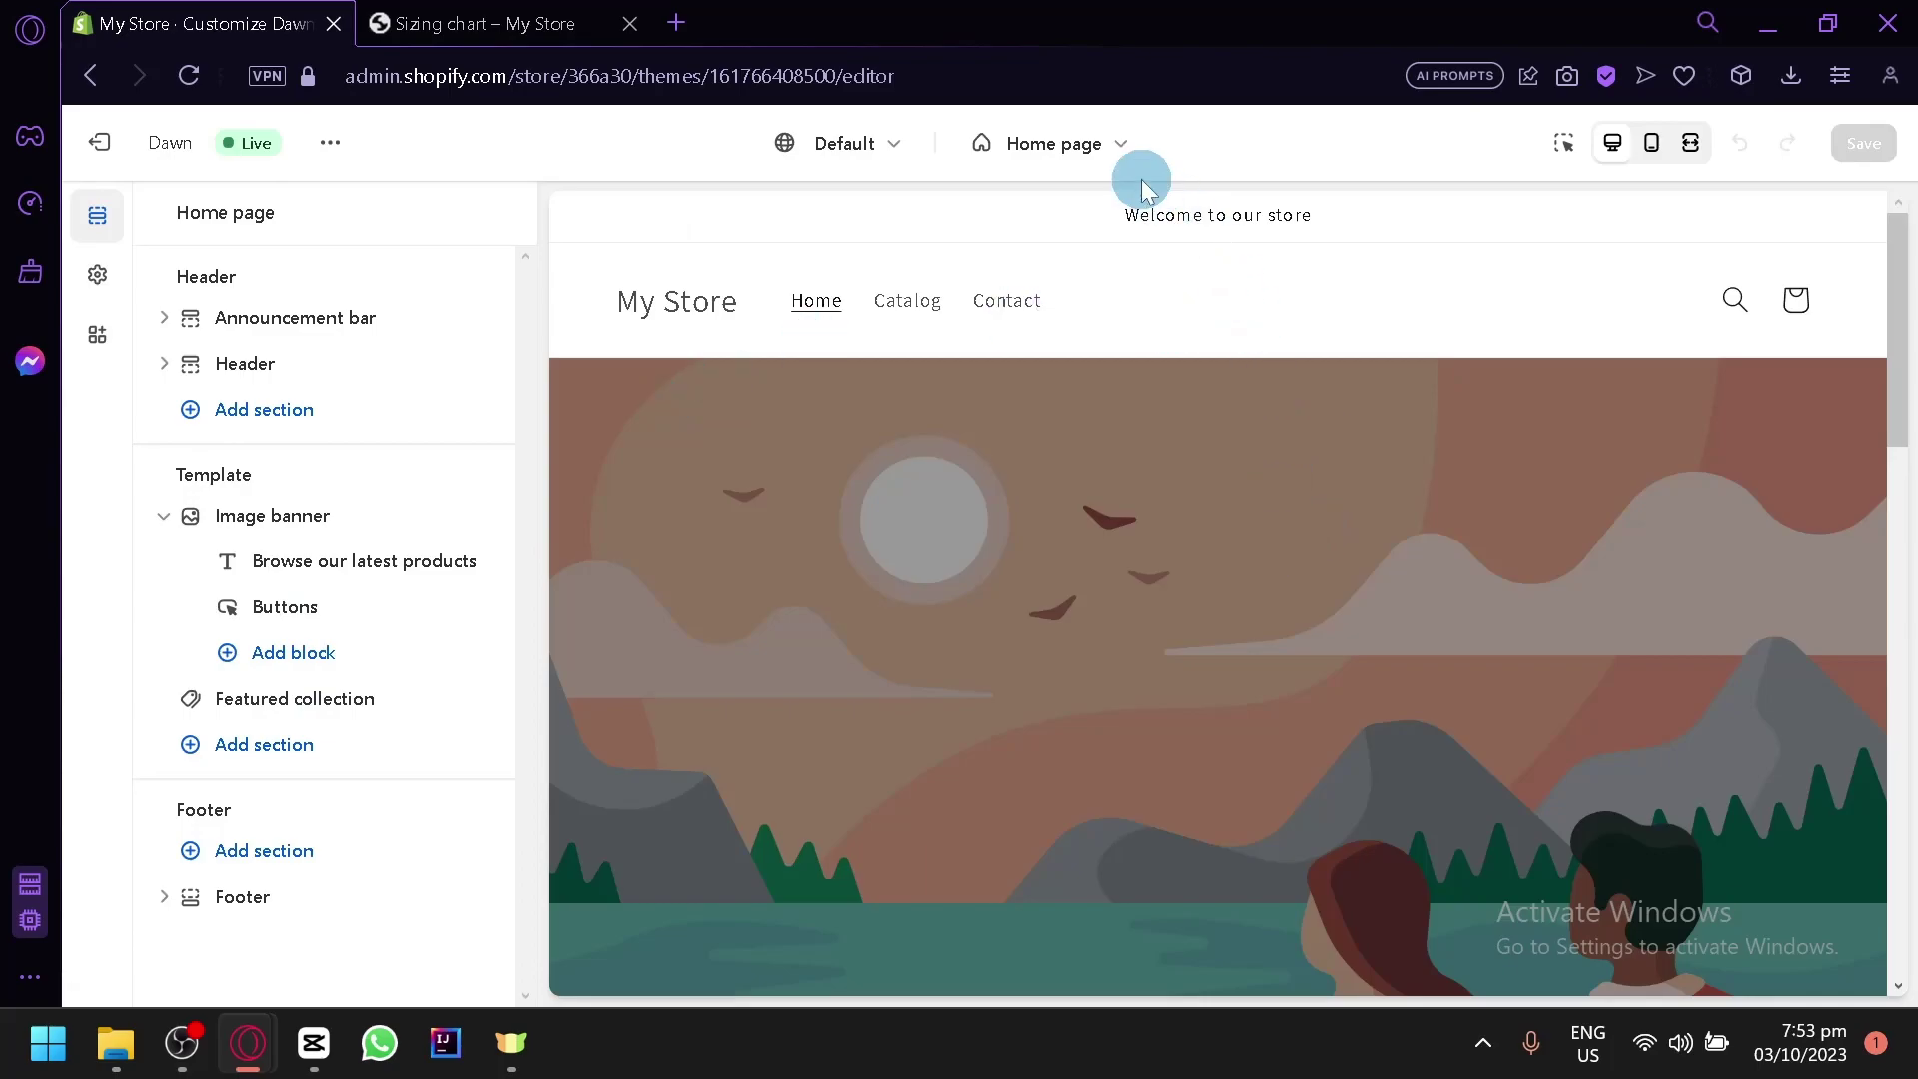
Step: Switch the theme editor from the home page to the Default page template
{"action": "left_click", "coordinate": [1118, 150]}
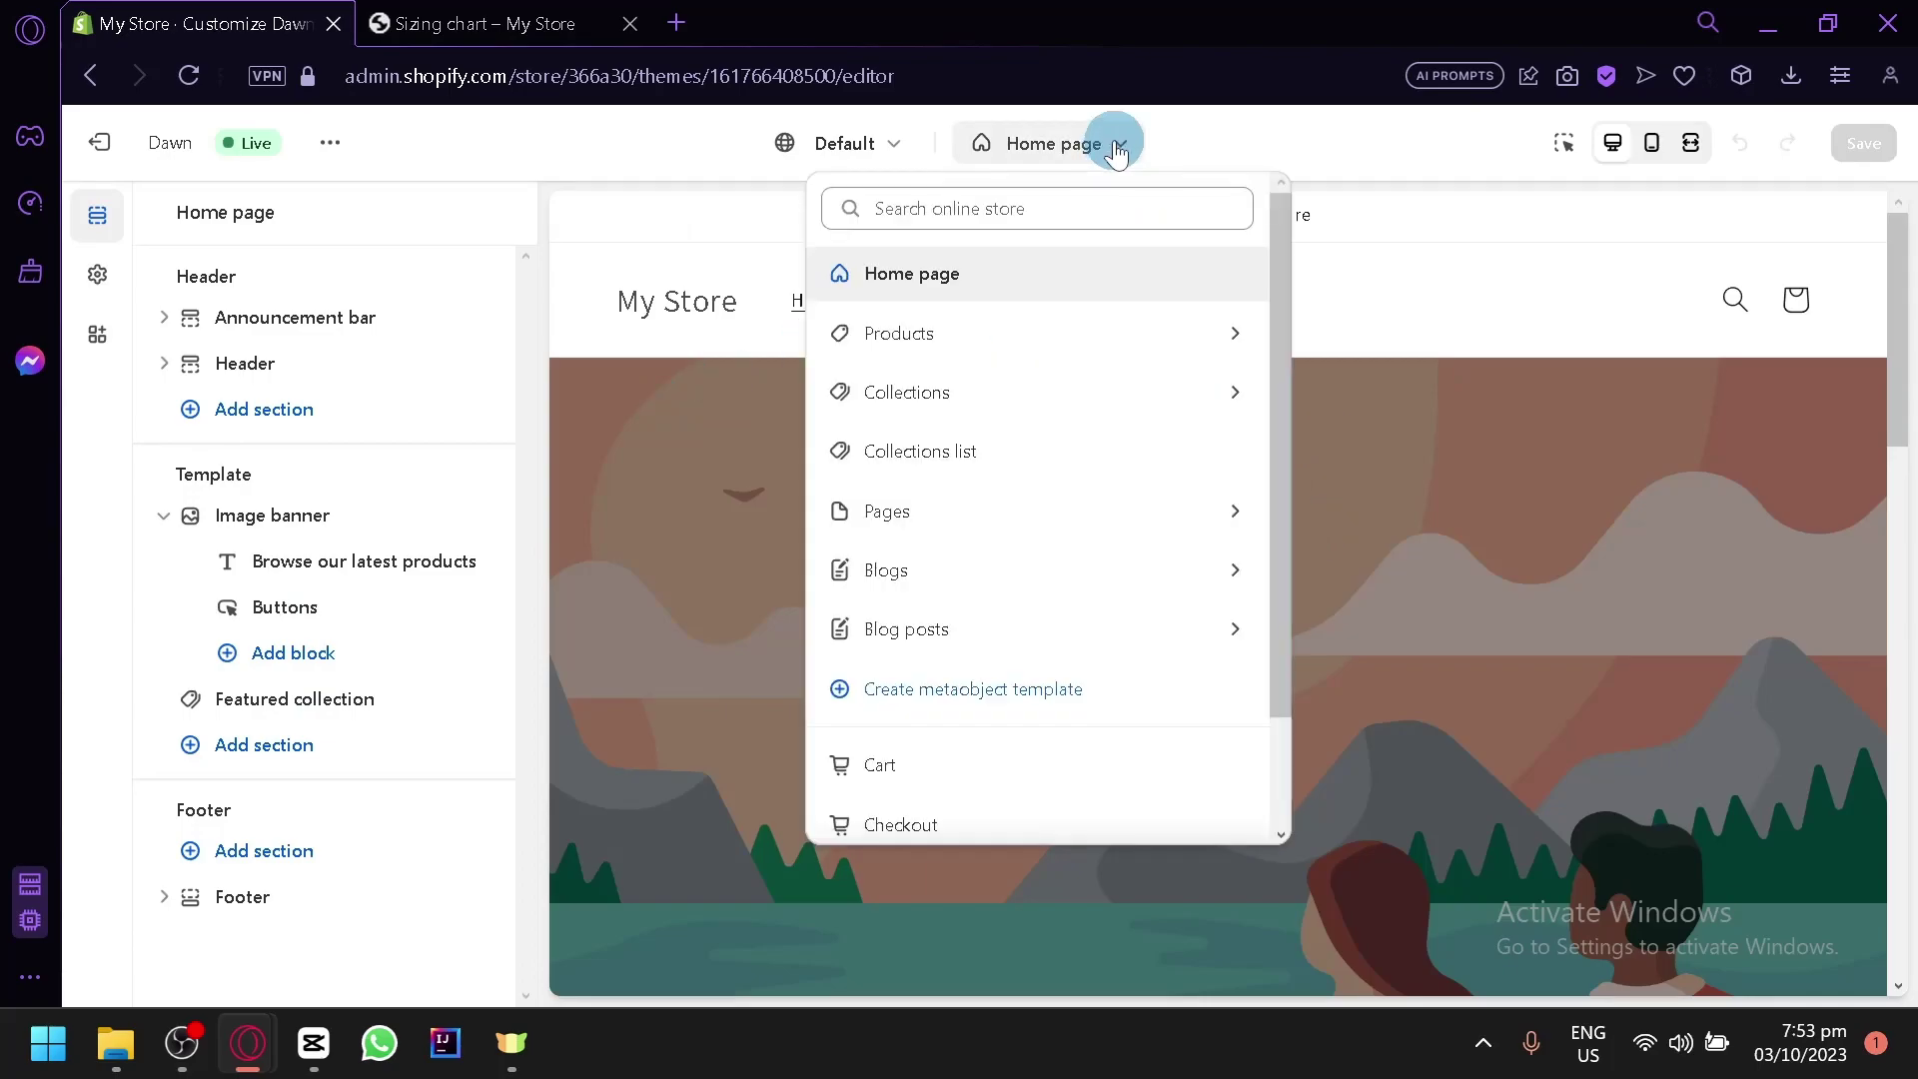
{"action": "left_click", "coordinate": [1207, 510]}
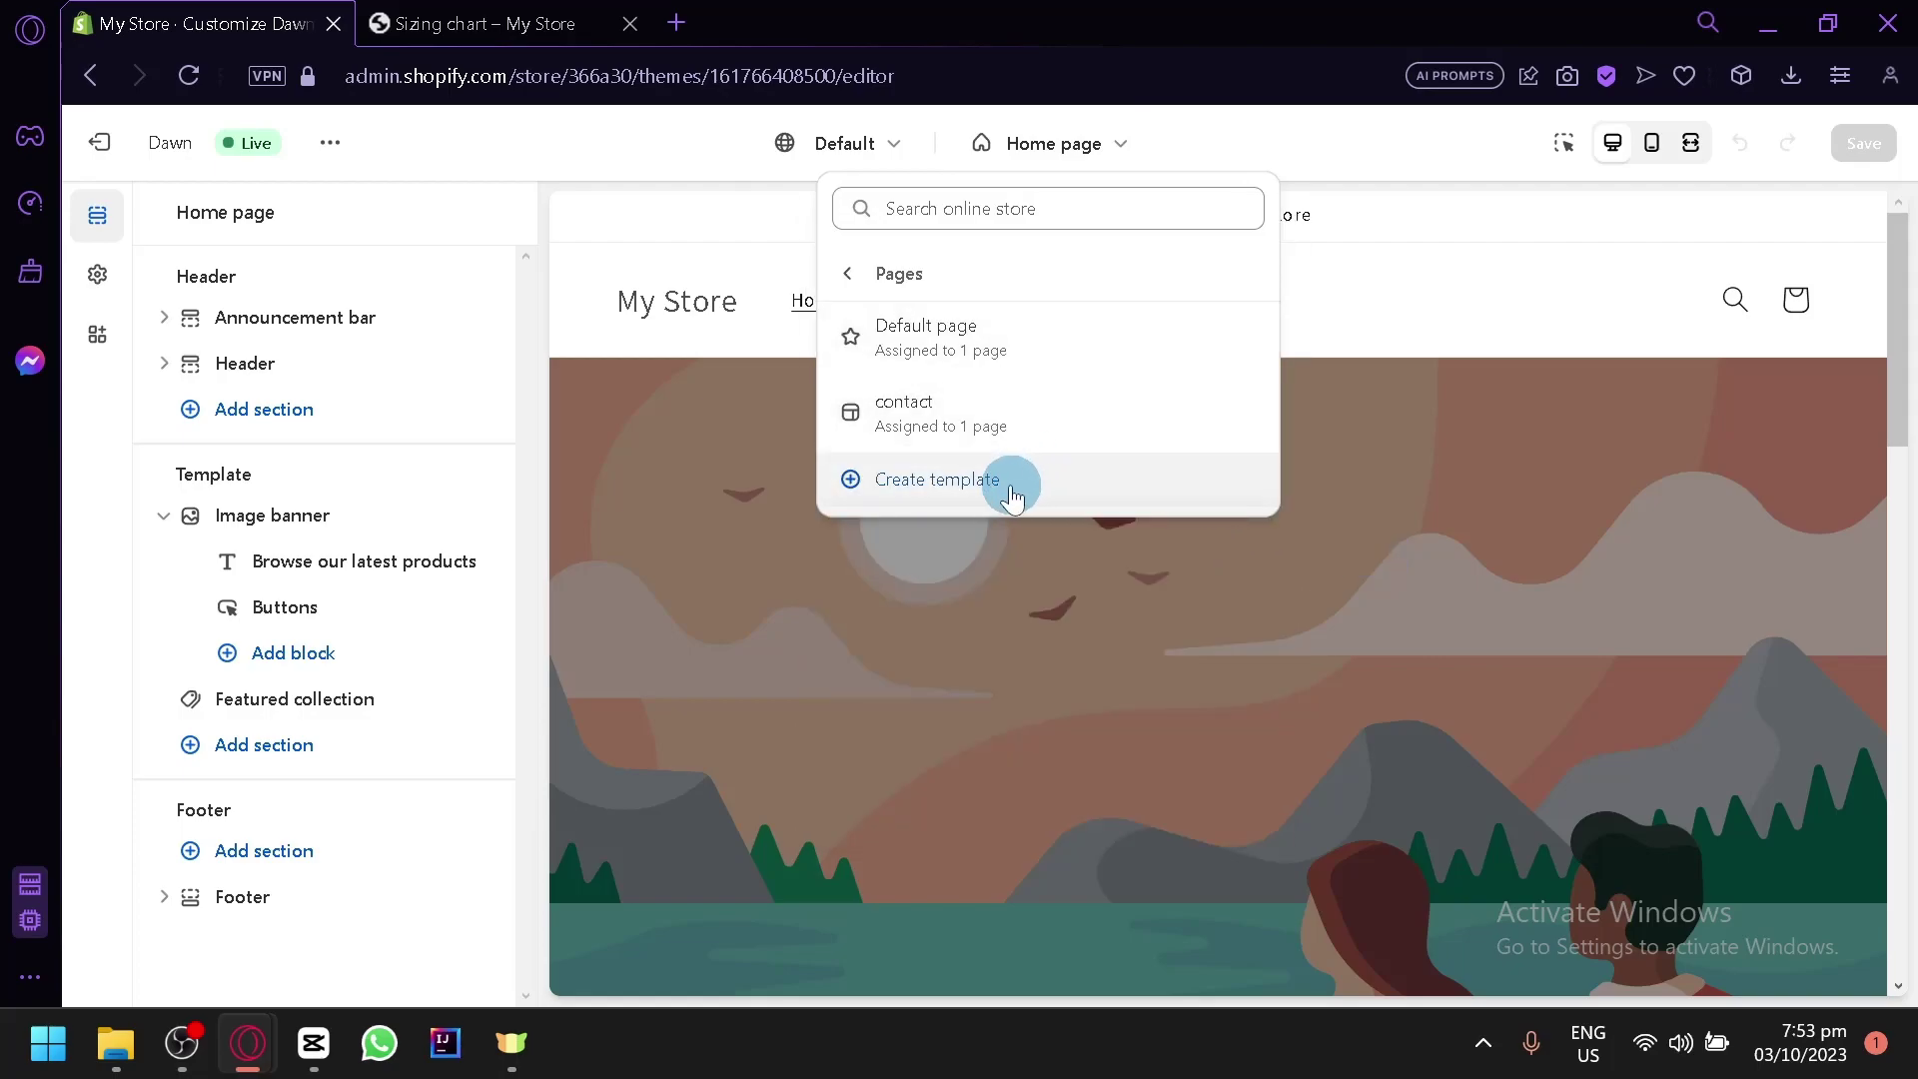
{"action": "left_click", "coordinate": [424, 14]}
{"action": "left_click", "coordinate": [346, 28]}
{"action": "left_click", "coordinate": [1015, 361]}
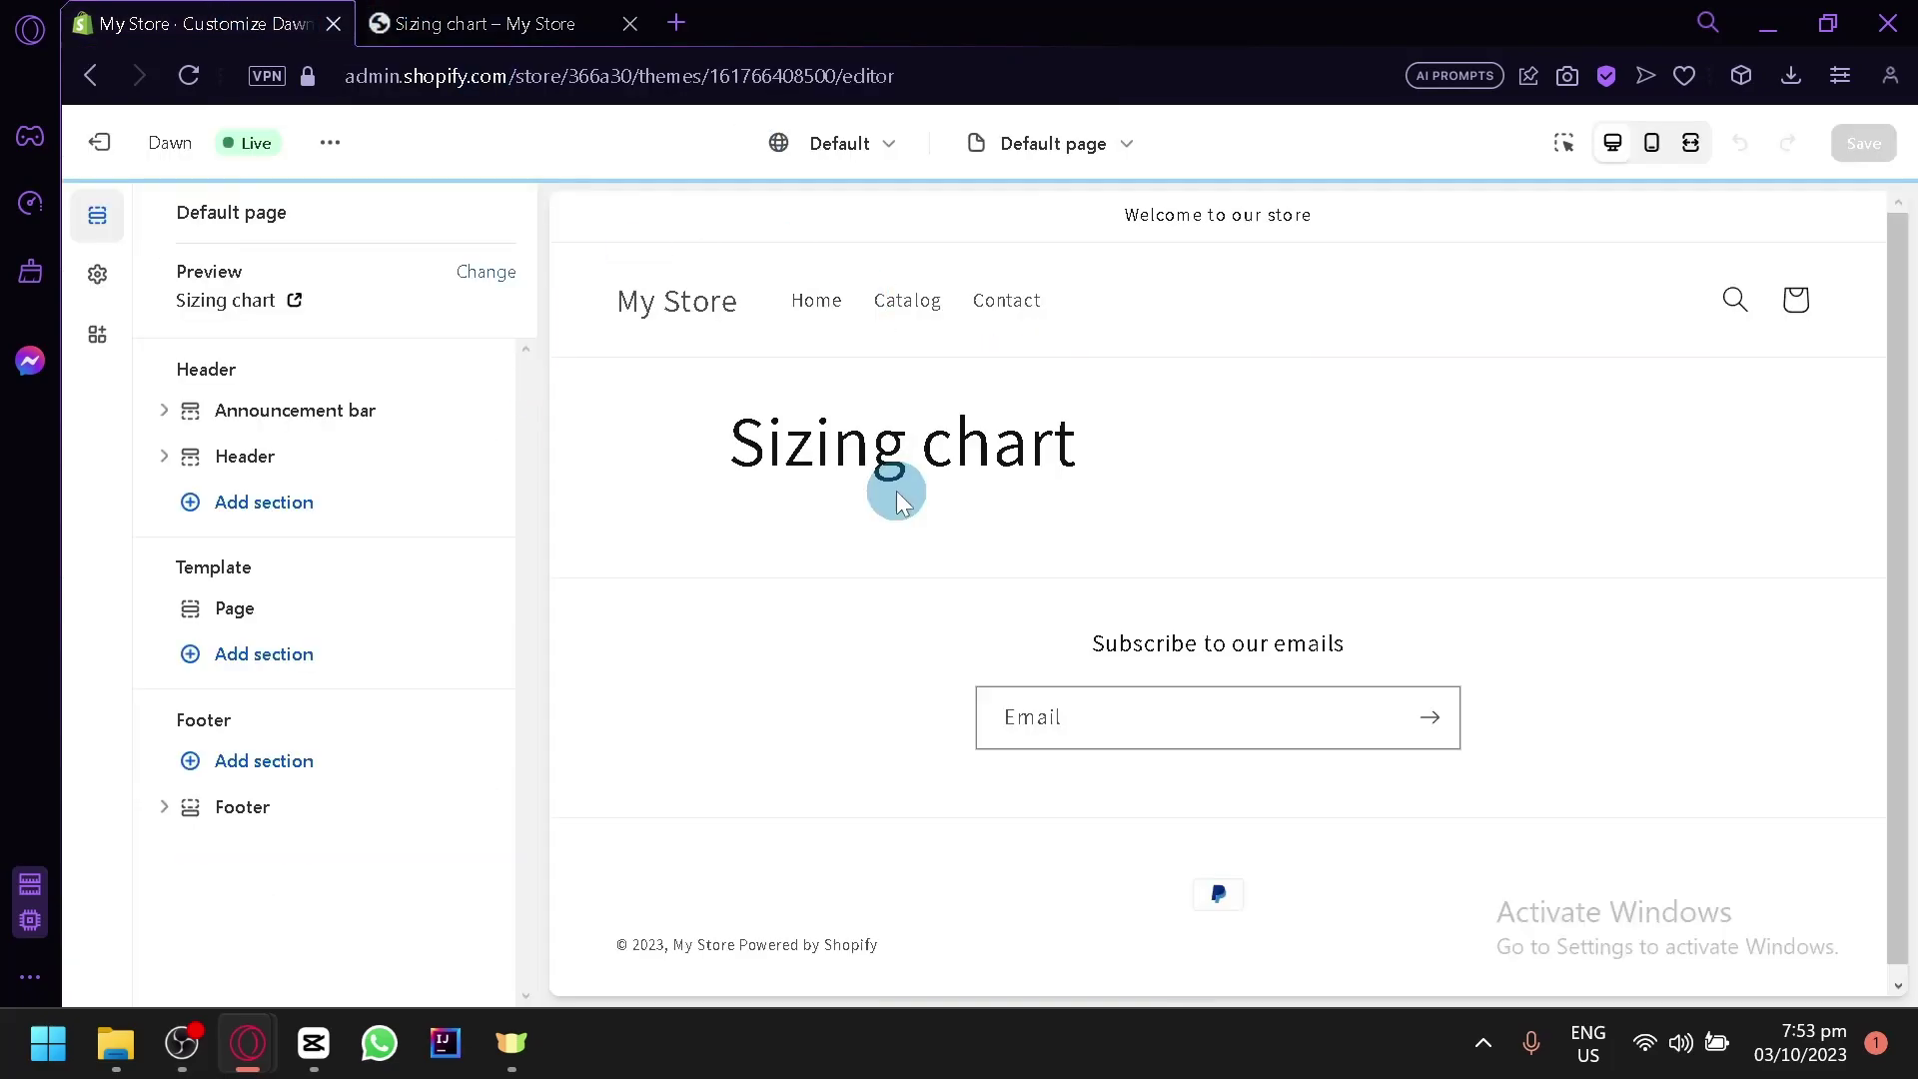
{"action": "left_click", "coordinate": [1103, 150]}
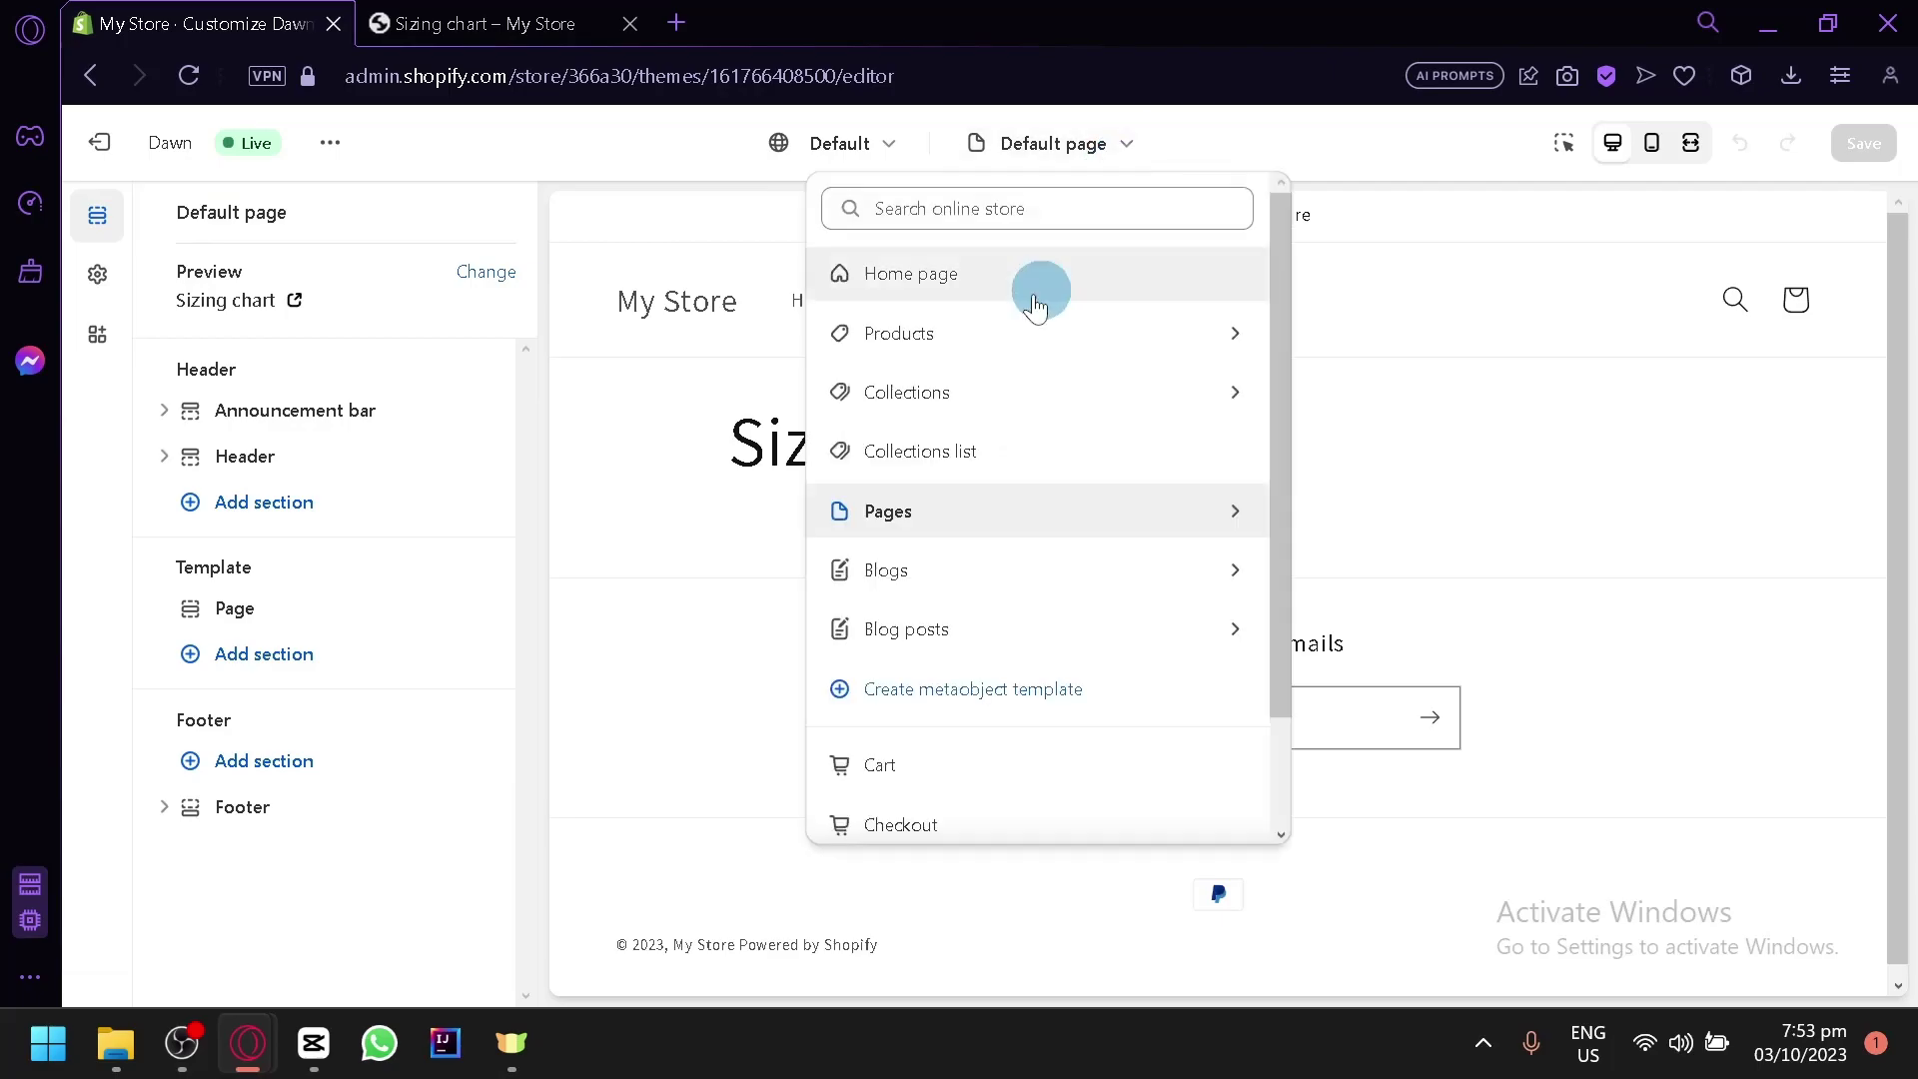
{"action": "left_click", "coordinate": [1478, 459]}
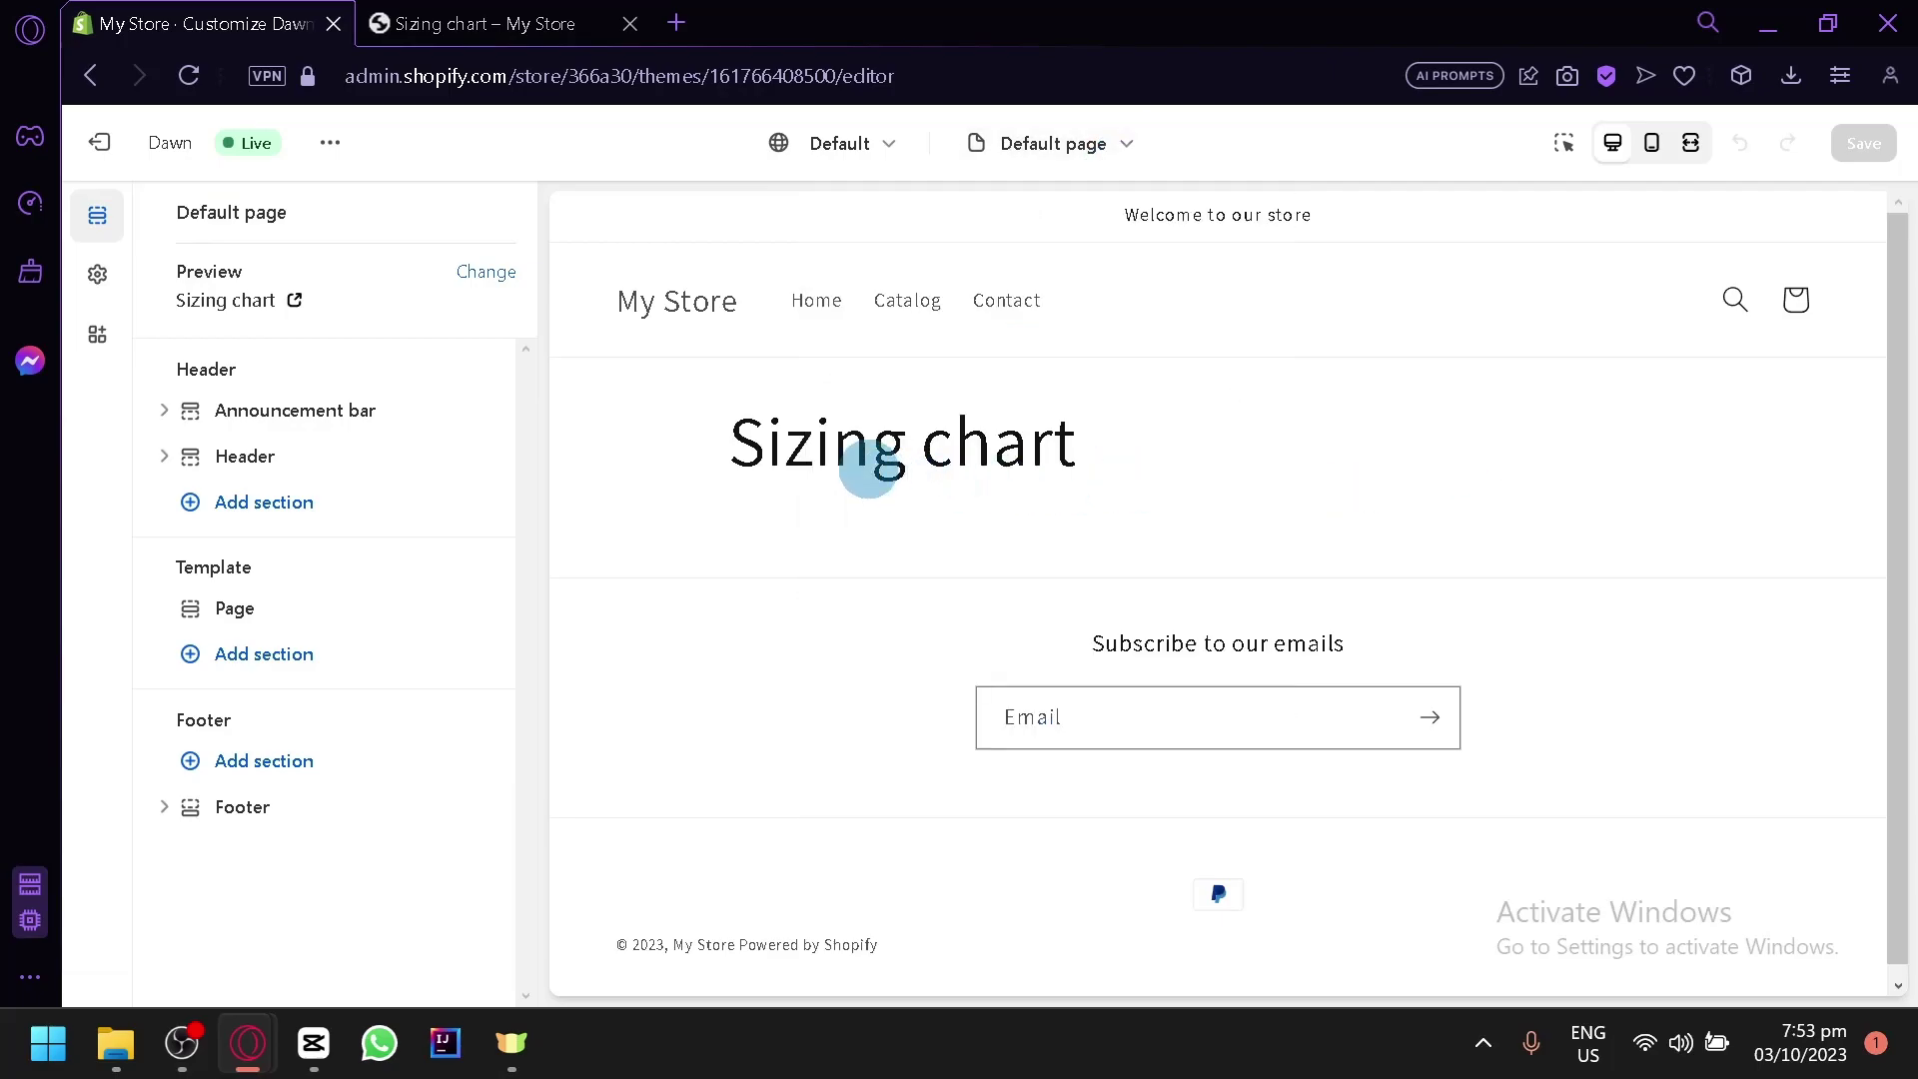
Step: Add an Image with text section to the Default page template and show it in the preview
{"action": "left_click", "coordinate": [288, 657]}
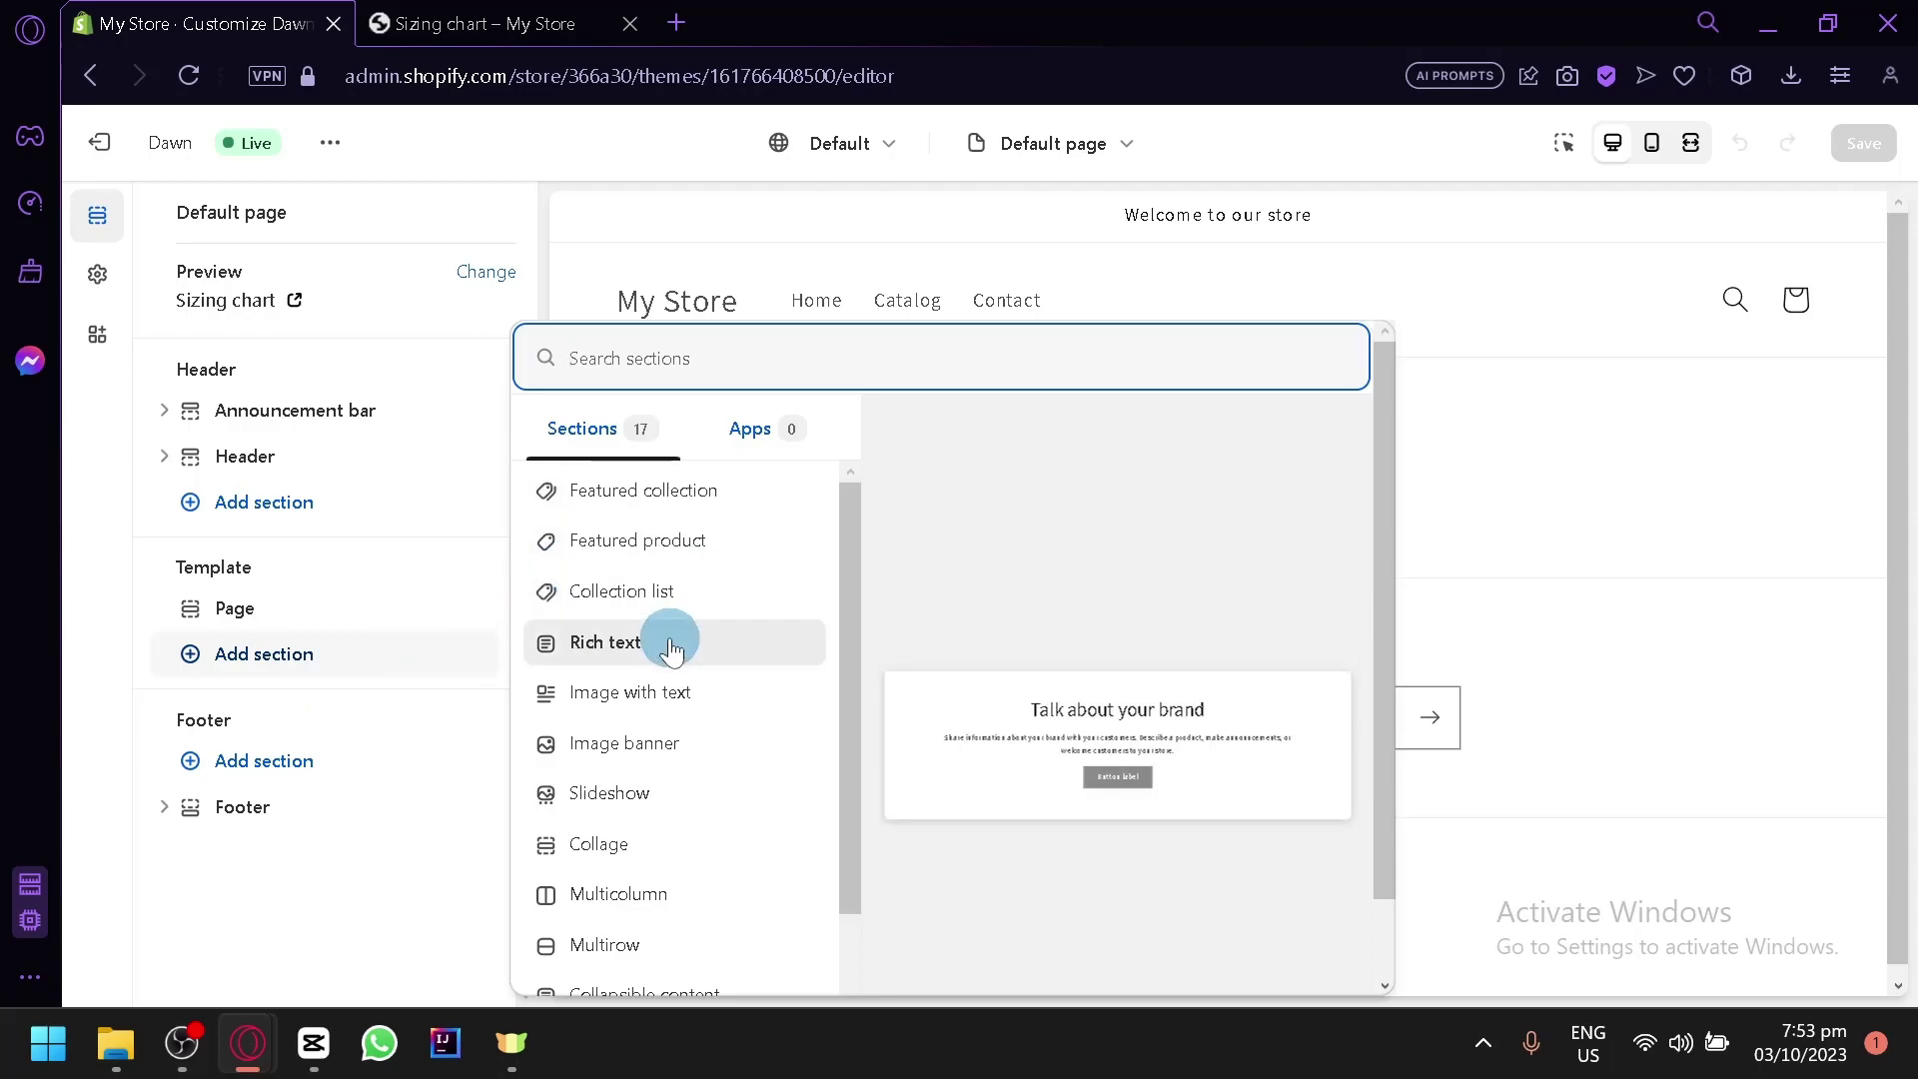
{"action": "left_click", "coordinate": [647, 708]}
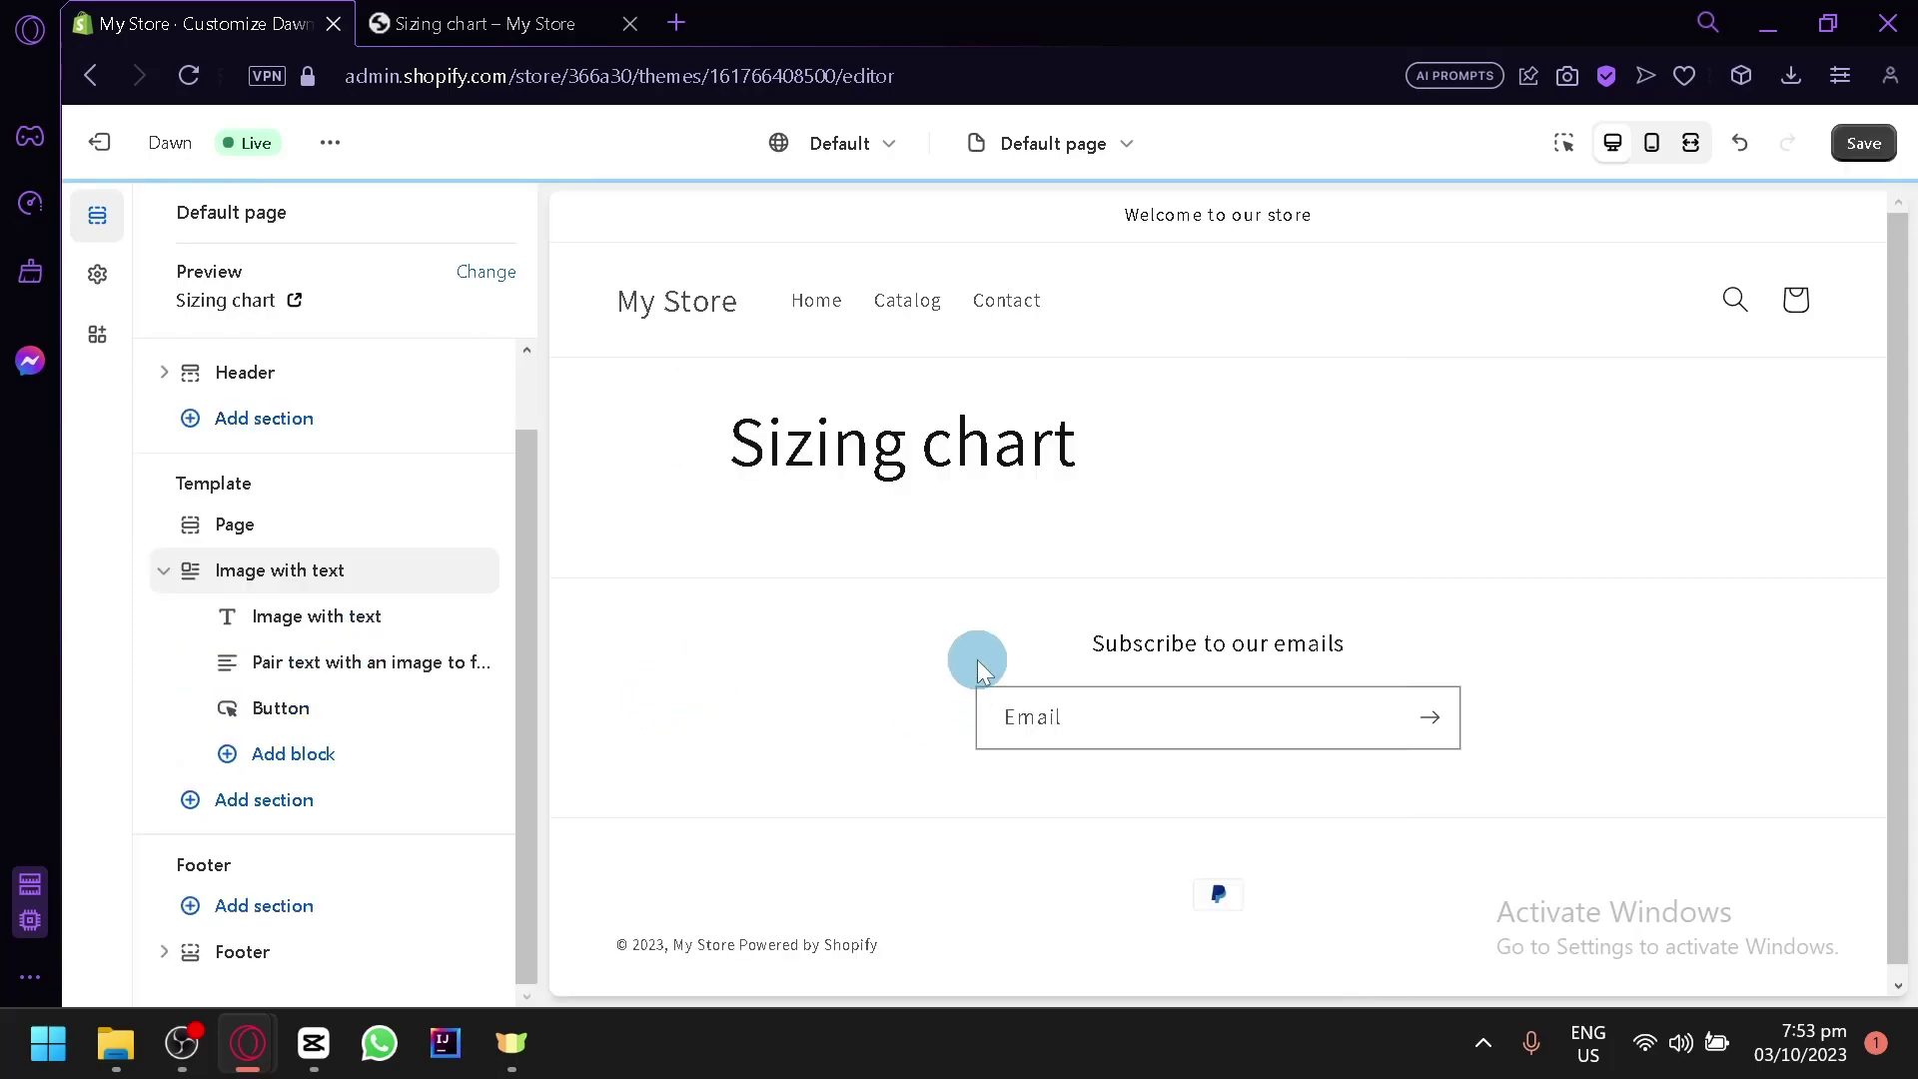
{"action": "scroll", "coordinate": [944, 478], "scroll_direction": "up", "scroll_amount": 4}
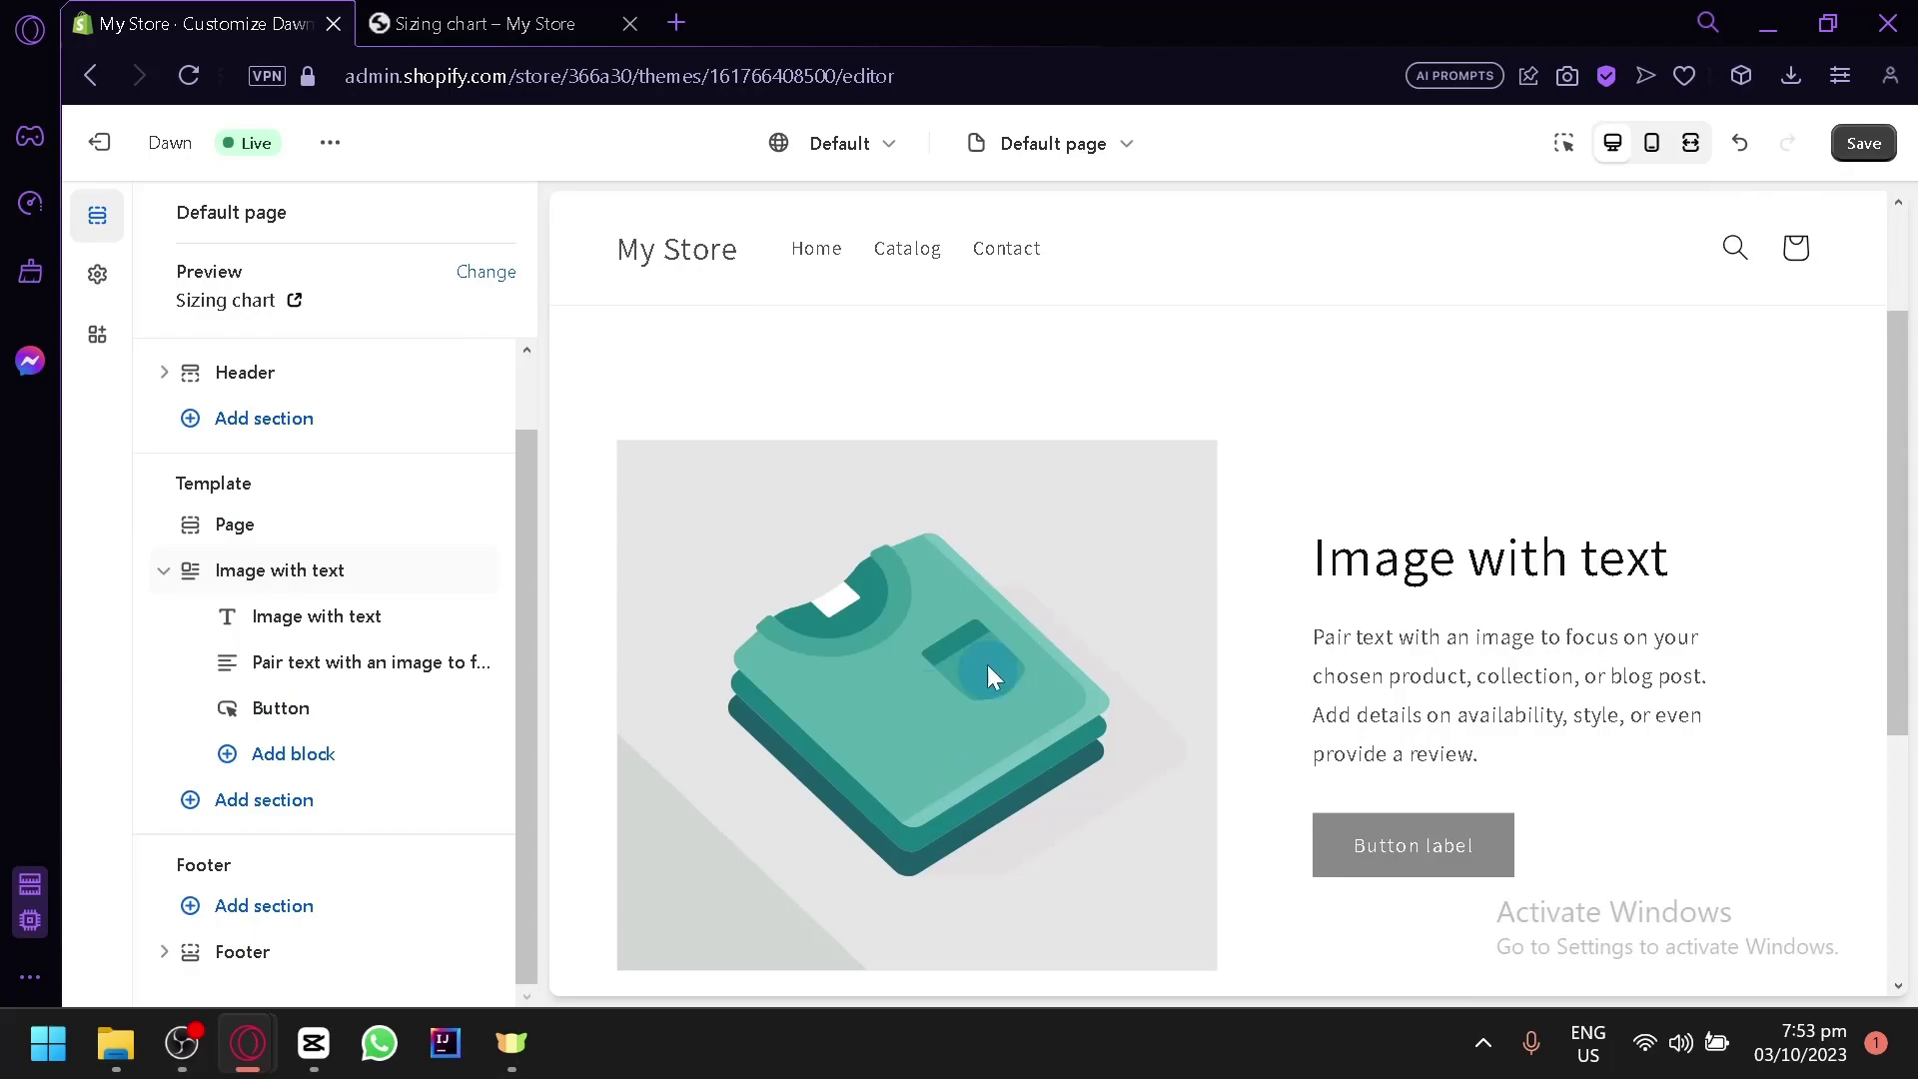
Step: Check the Image with text section in the page preview and save the Default page template
{"action": "left_click_drag", "start_coordinate": [1374, 741], "coordinate": [1539, 744]}
{"action": "scroll", "coordinate": [1539, 745], "scroll_direction": "down", "scroll_amount": 2}
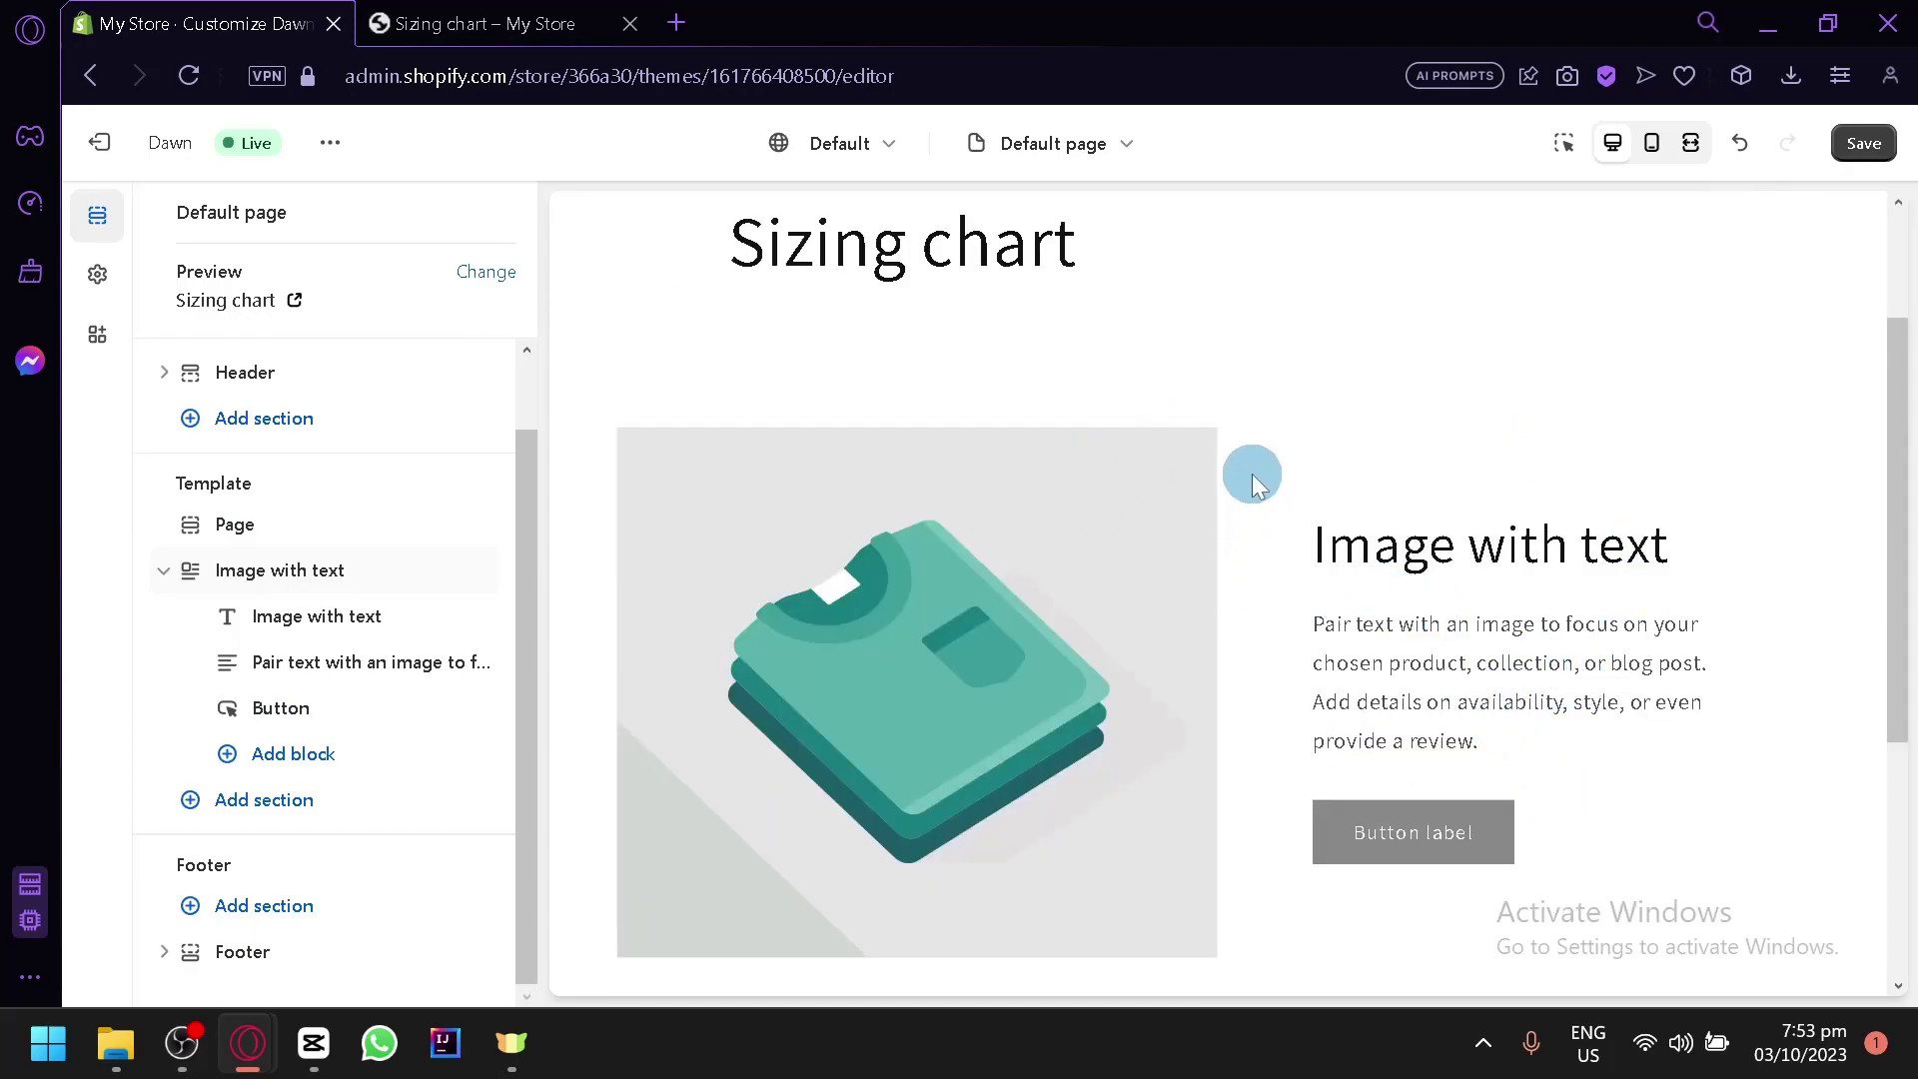
{"action": "scroll", "coordinate": [1247, 475], "scroll_direction": "down", "scroll_amount": 5}
{"action": "scroll", "coordinate": [1247, 474], "scroll_direction": "up", "scroll_amount": 8}
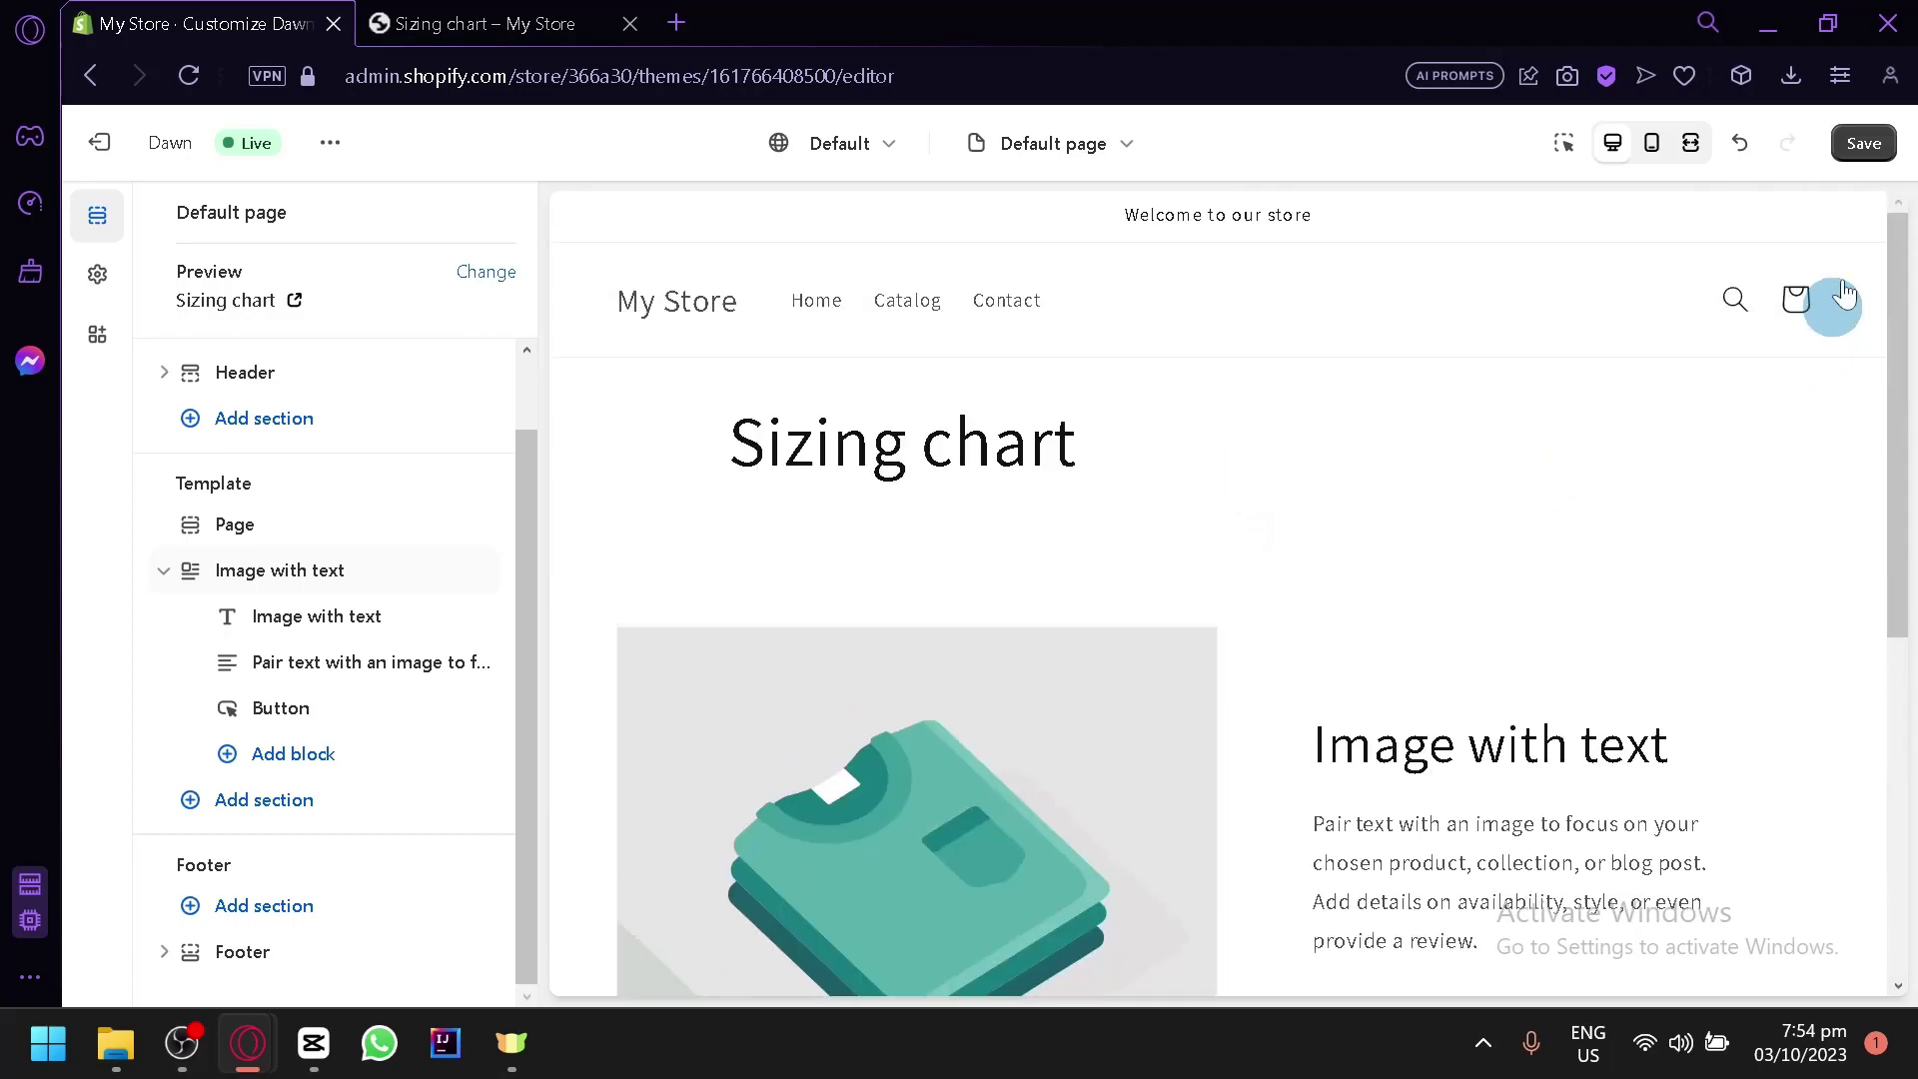
{"action": "left_click", "coordinate": [1864, 143]}
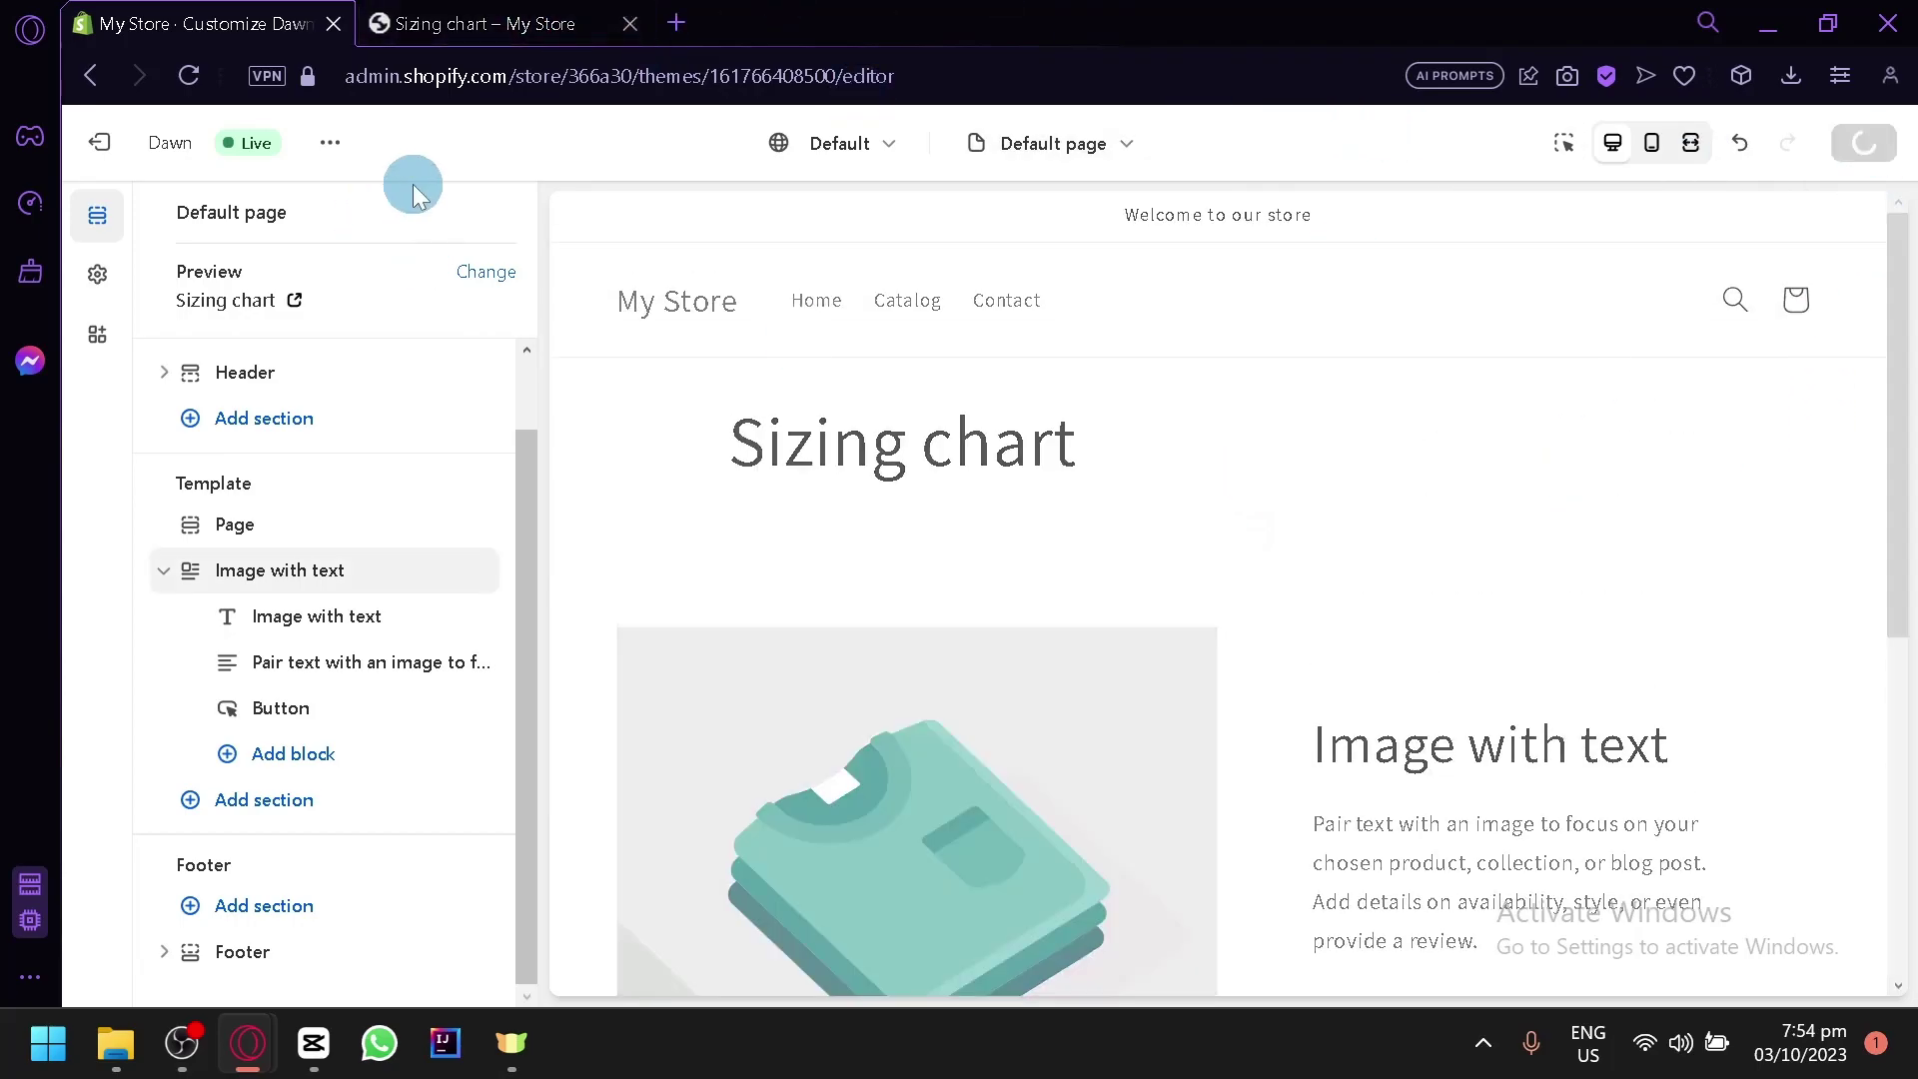
Step: Reload the Sizing chart page in the storefront and examine the added Image with text section
{"action": "left_click", "coordinate": [519, 22]}
{"action": "left_click", "coordinate": [188, 78]}
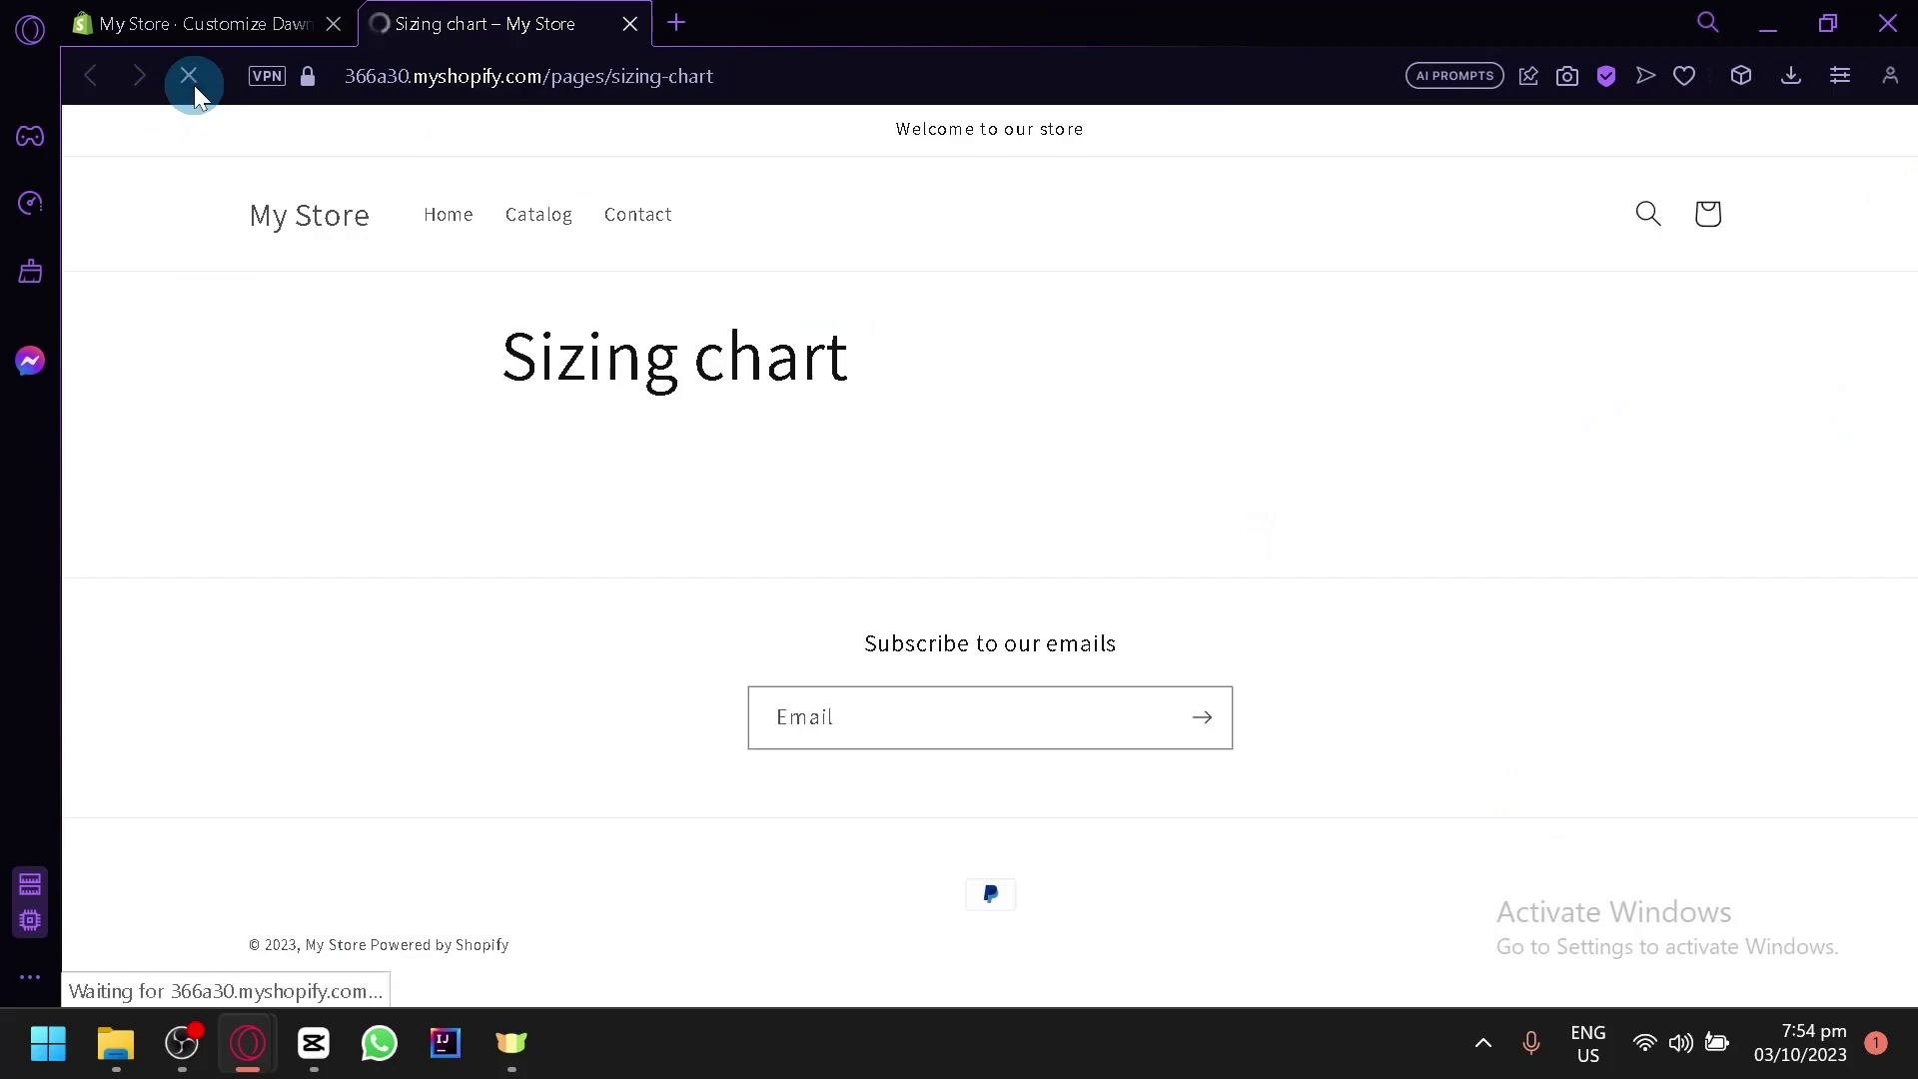
{"action": "scroll", "coordinate": [410, 268], "scroll_direction": "down", "scroll_amount": 2}
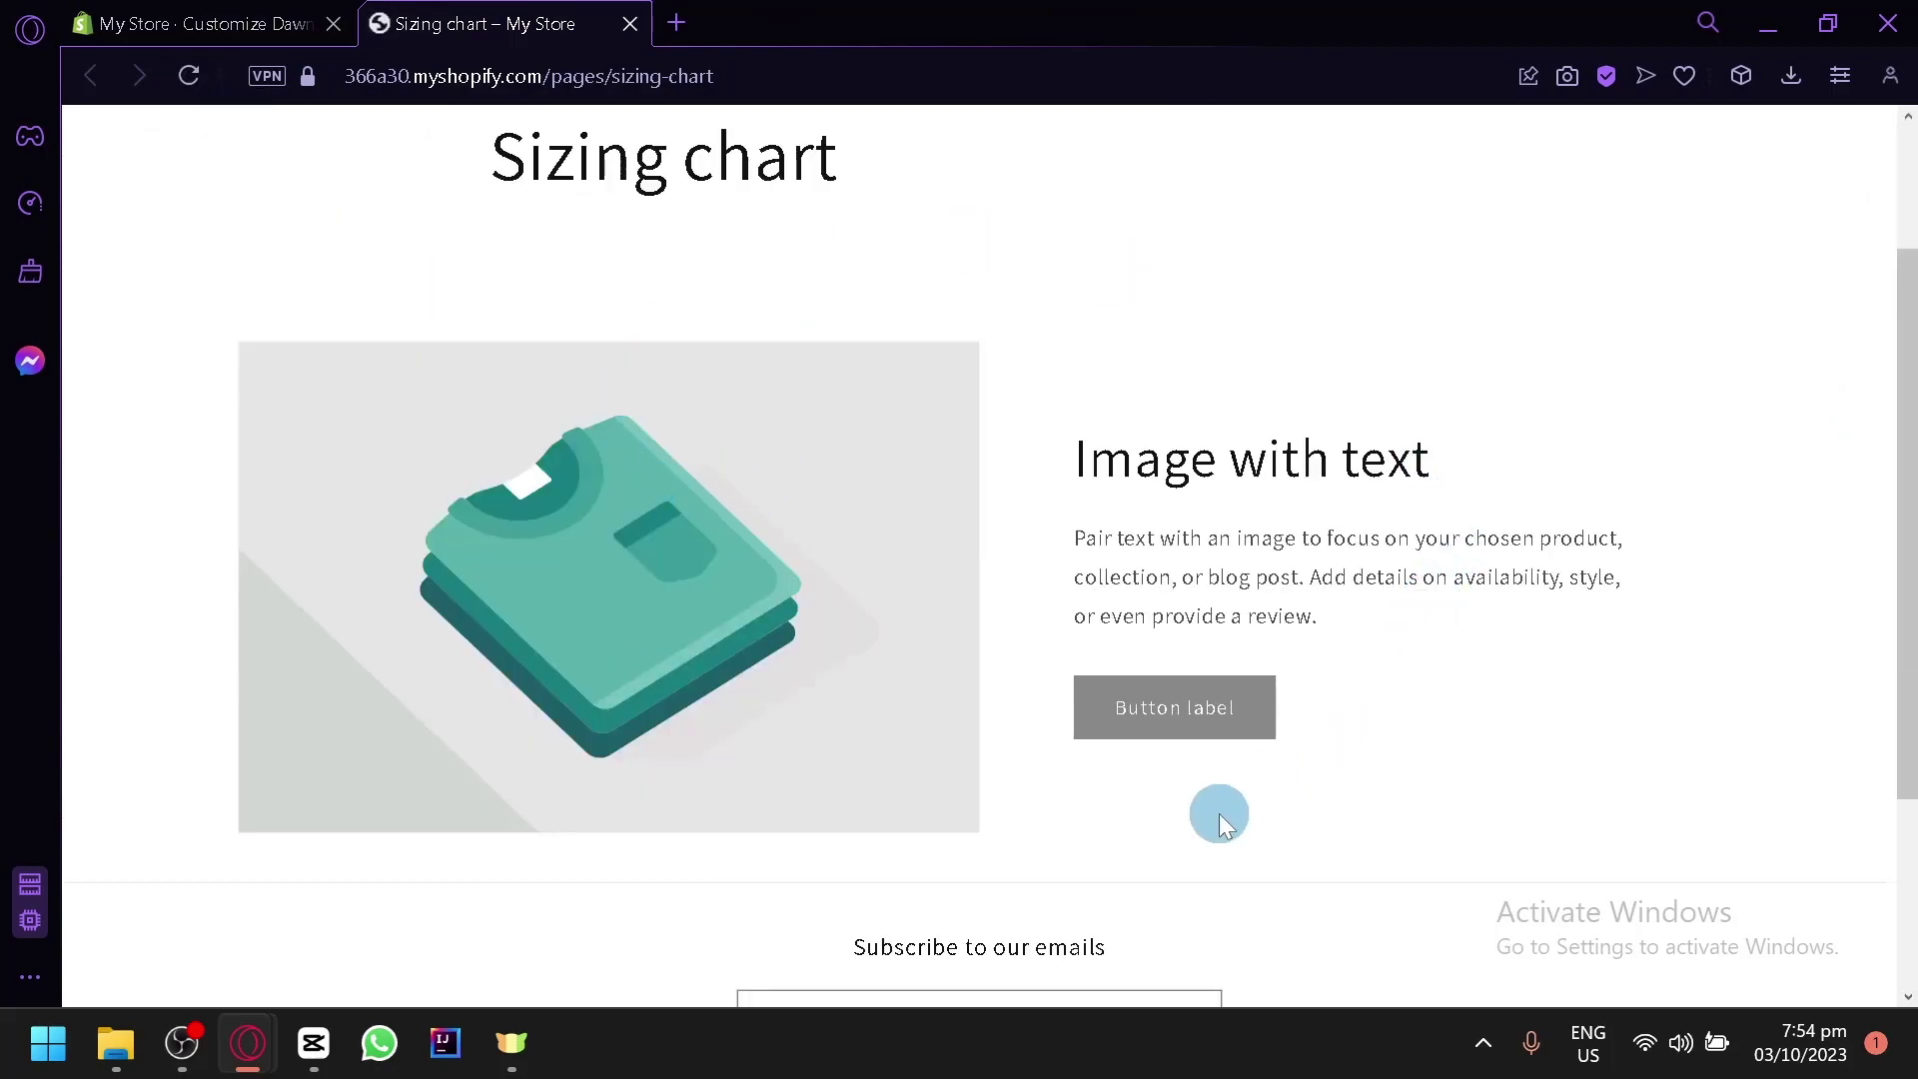
{"action": "scroll", "coordinate": [1221, 818], "scroll_direction": "up", "scroll_amount": 2}
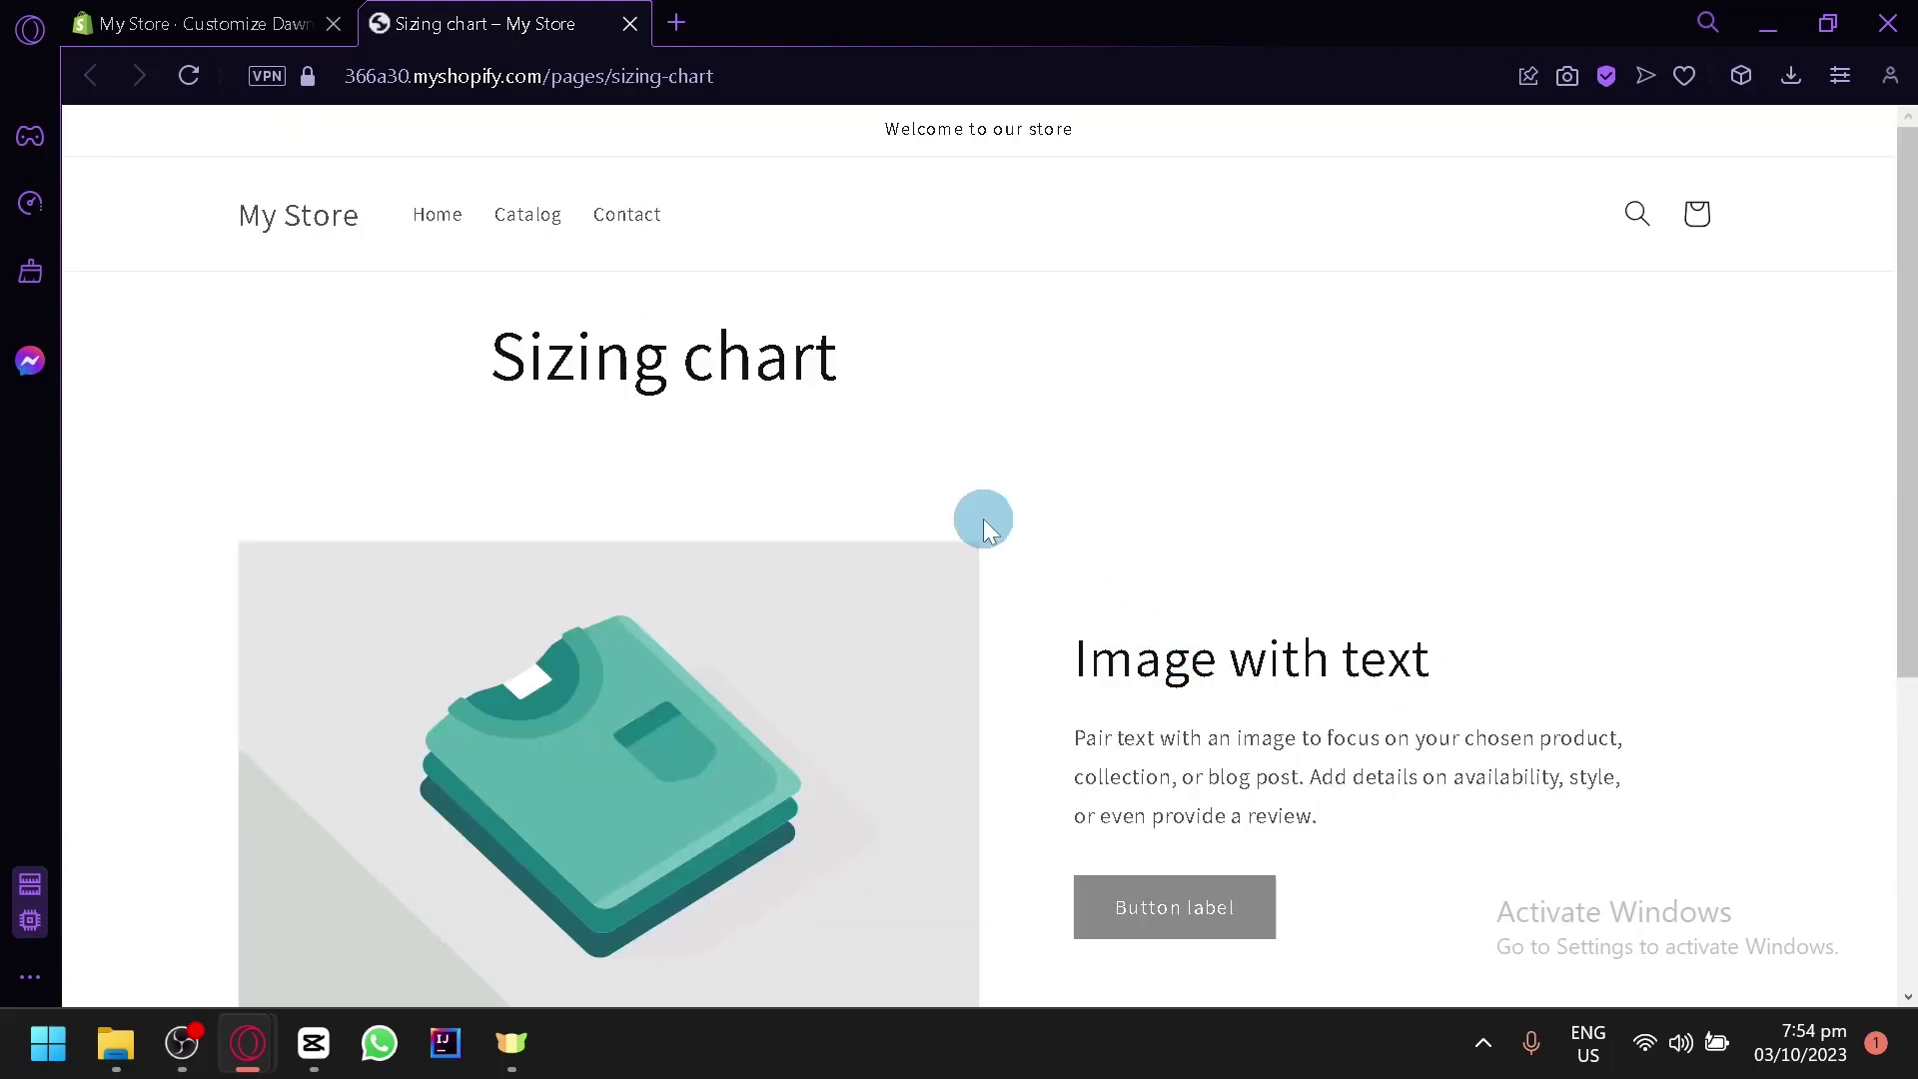
Step: Exit the theme editor and open the online store's pages list in the admin
{"action": "left_click", "coordinate": [175, 22]}
{"action": "left_click", "coordinate": [115, 145]}
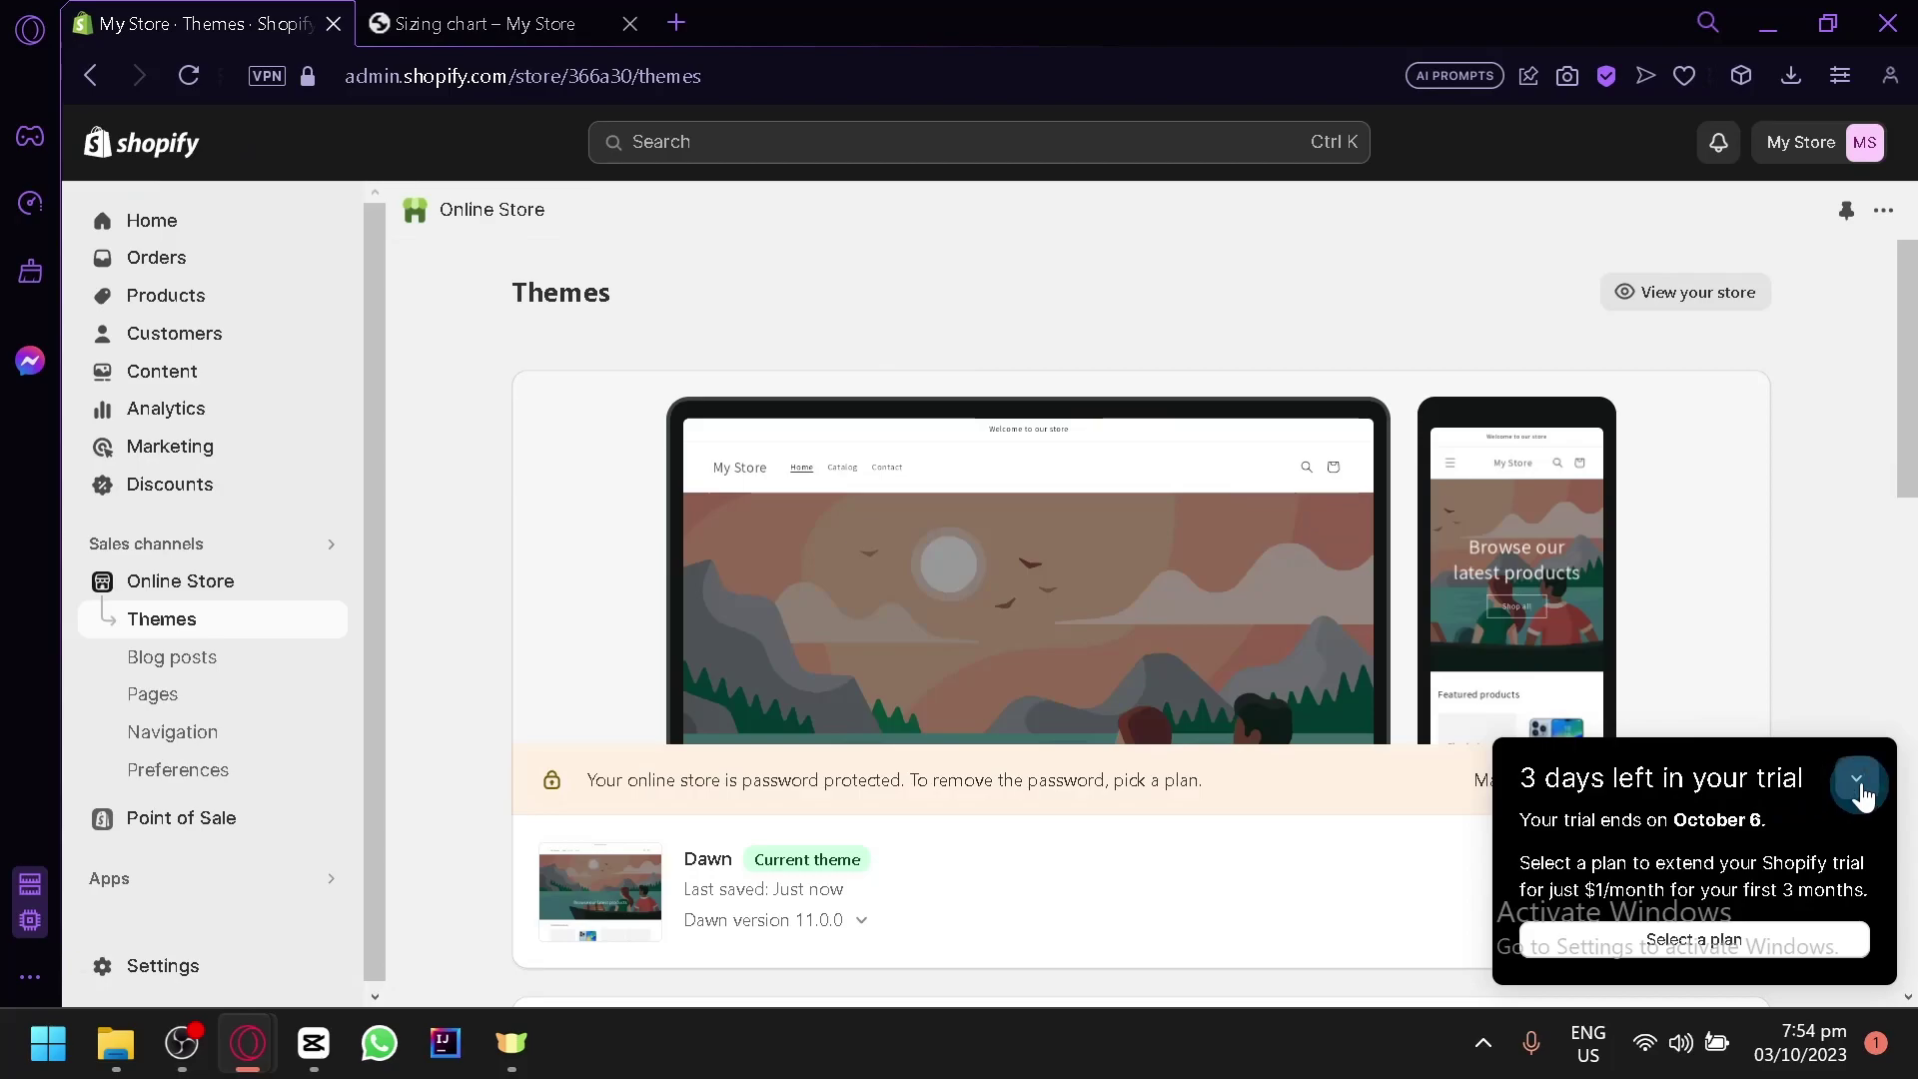
{"action": "left_click", "coordinate": [1856, 778]}
{"action": "left_click", "coordinate": [164, 708]}
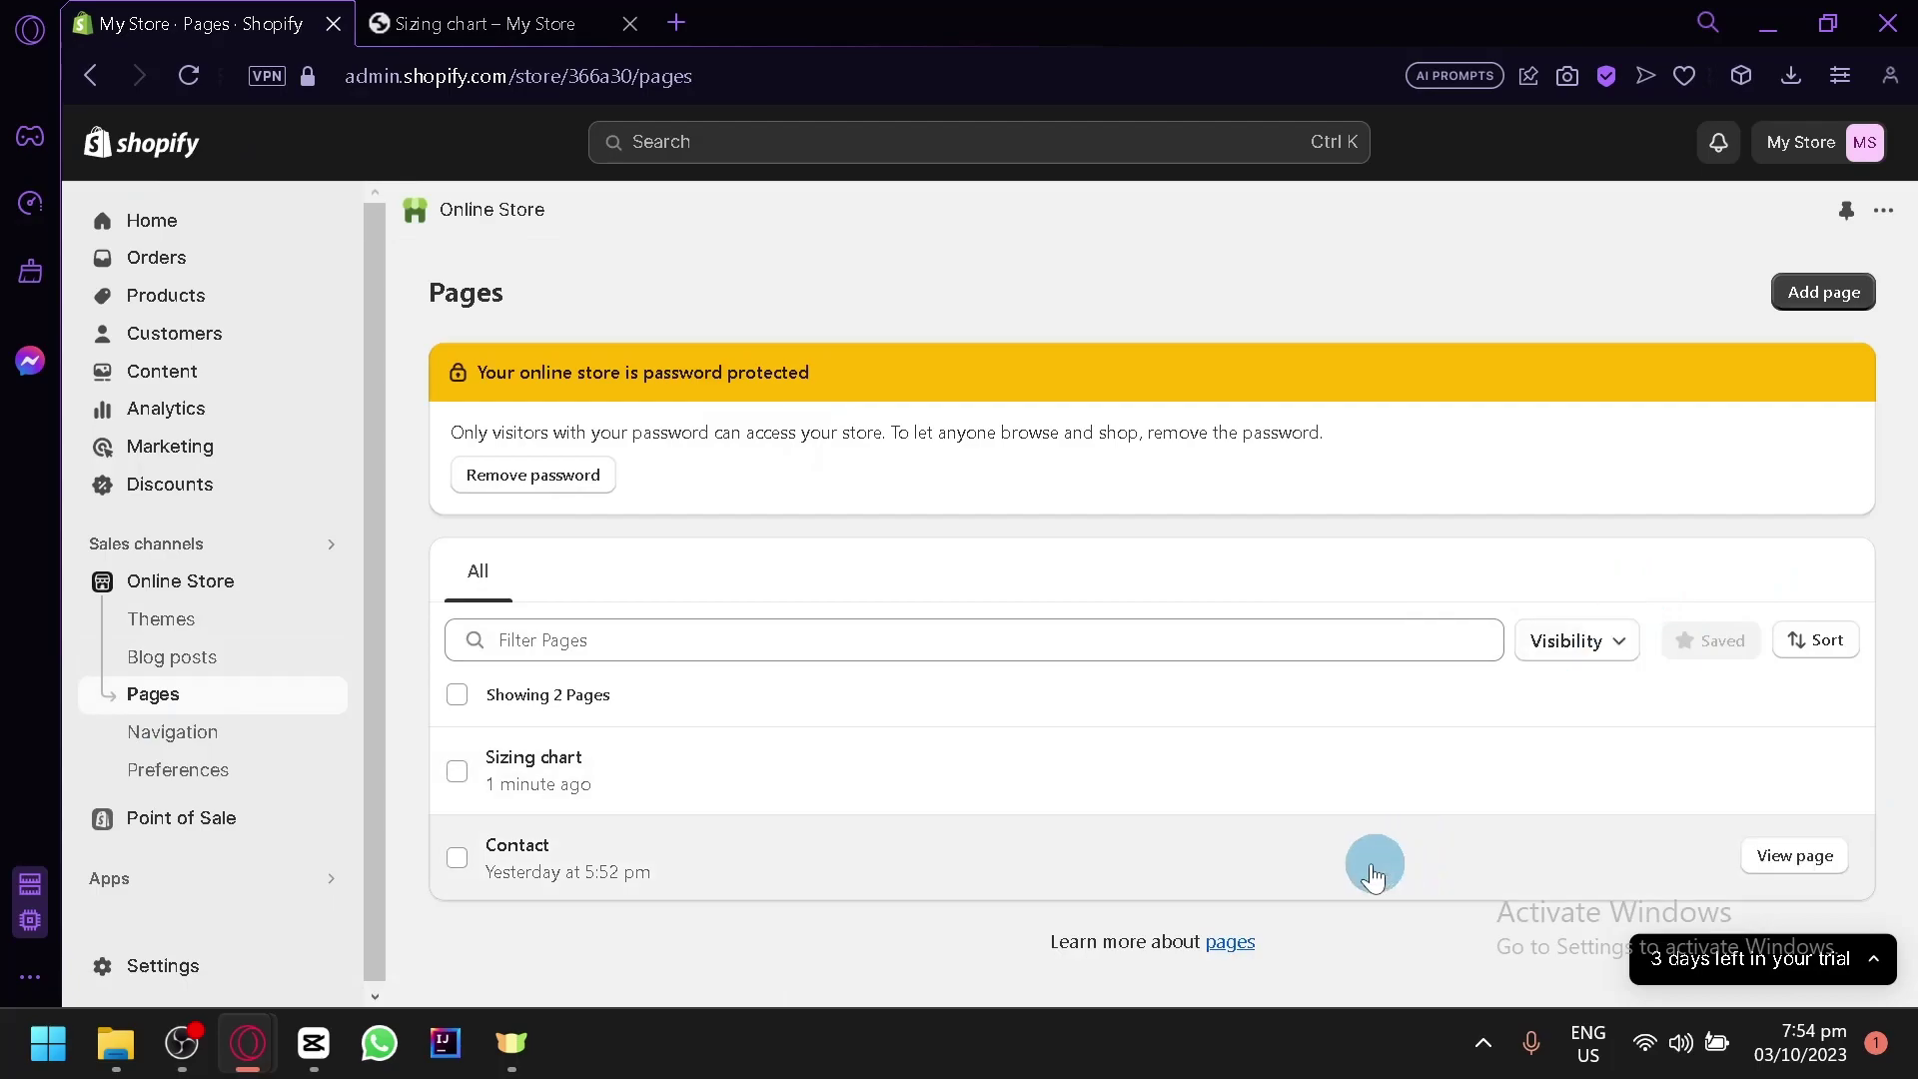
Step: Create and save a new page titled "About us" and return to the pages list
{"action": "left_click", "coordinate": [1814, 288]}
{"action": "left_click", "coordinate": [720, 424]}
{"action": "type", "text": "Abc"}
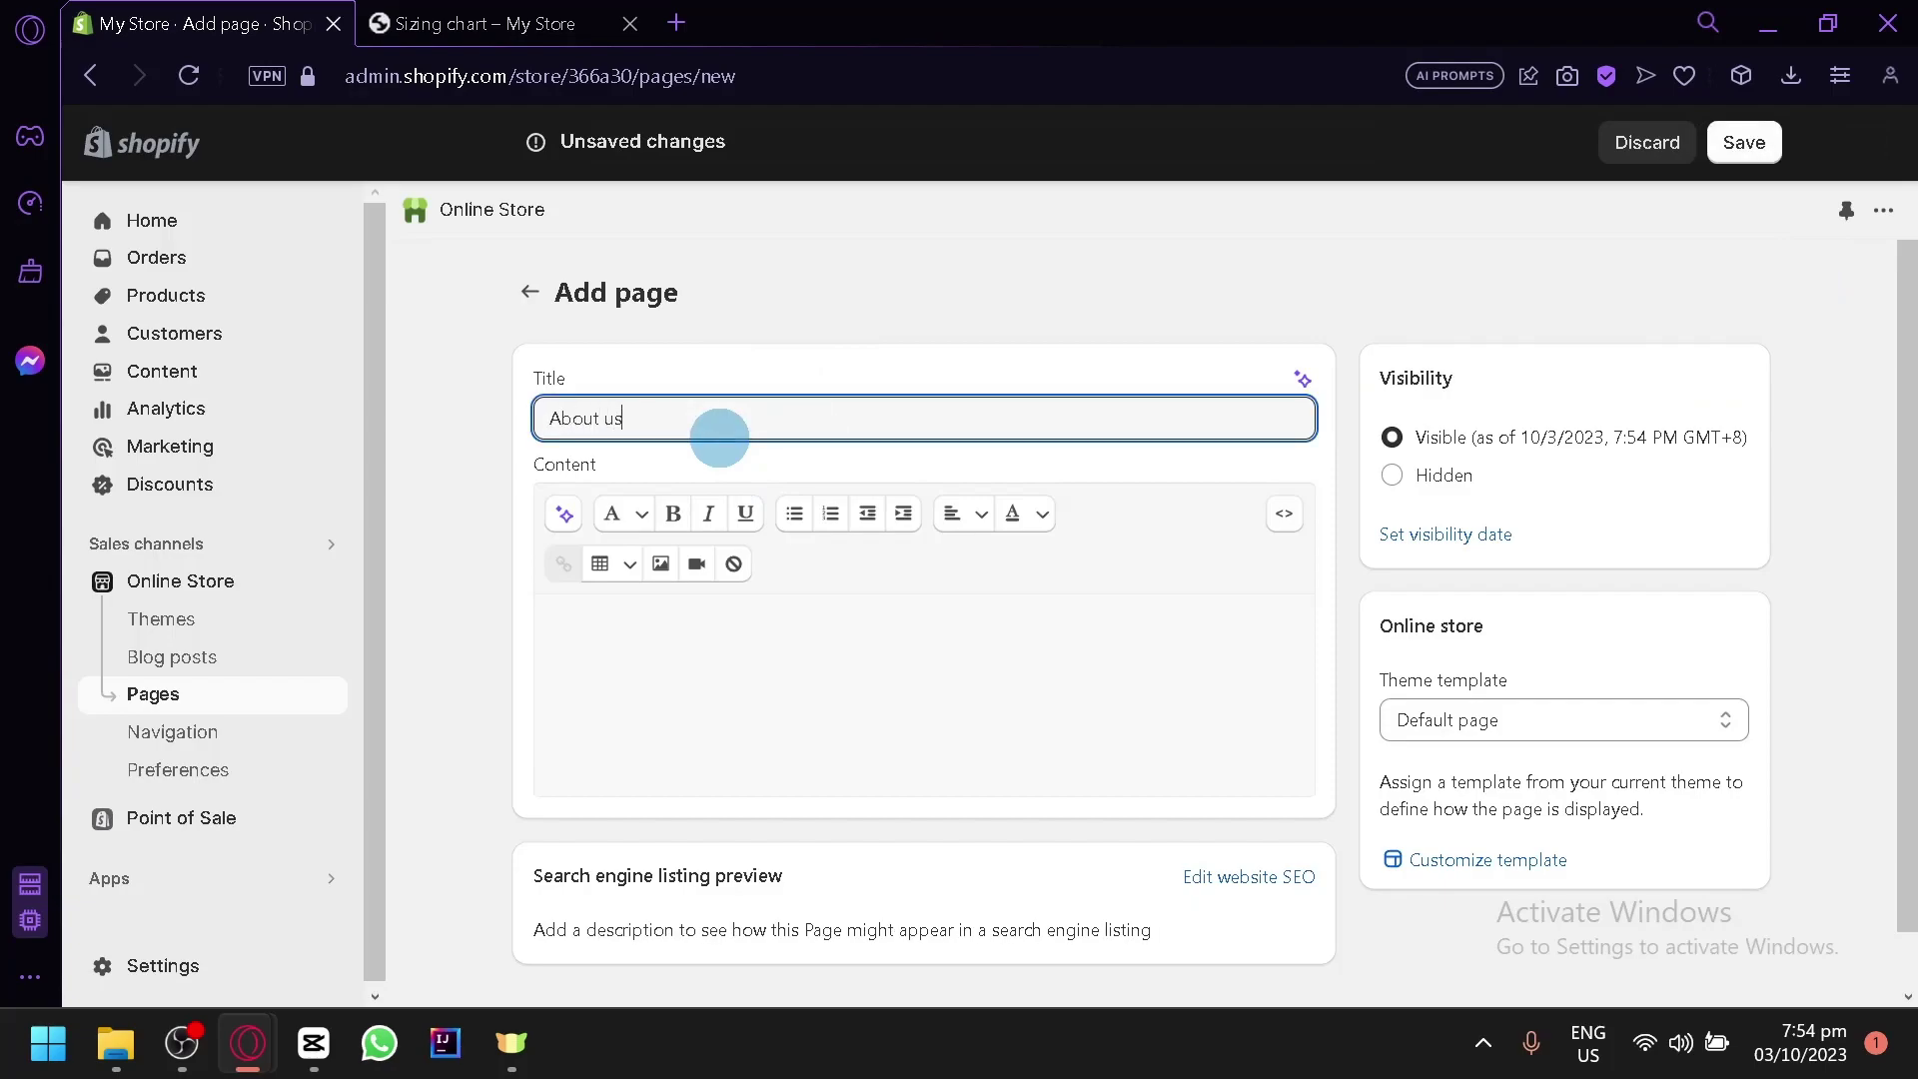
{"action": "type", "text": "ut us"}
{"action": "left_click", "coordinate": [1744, 140]}
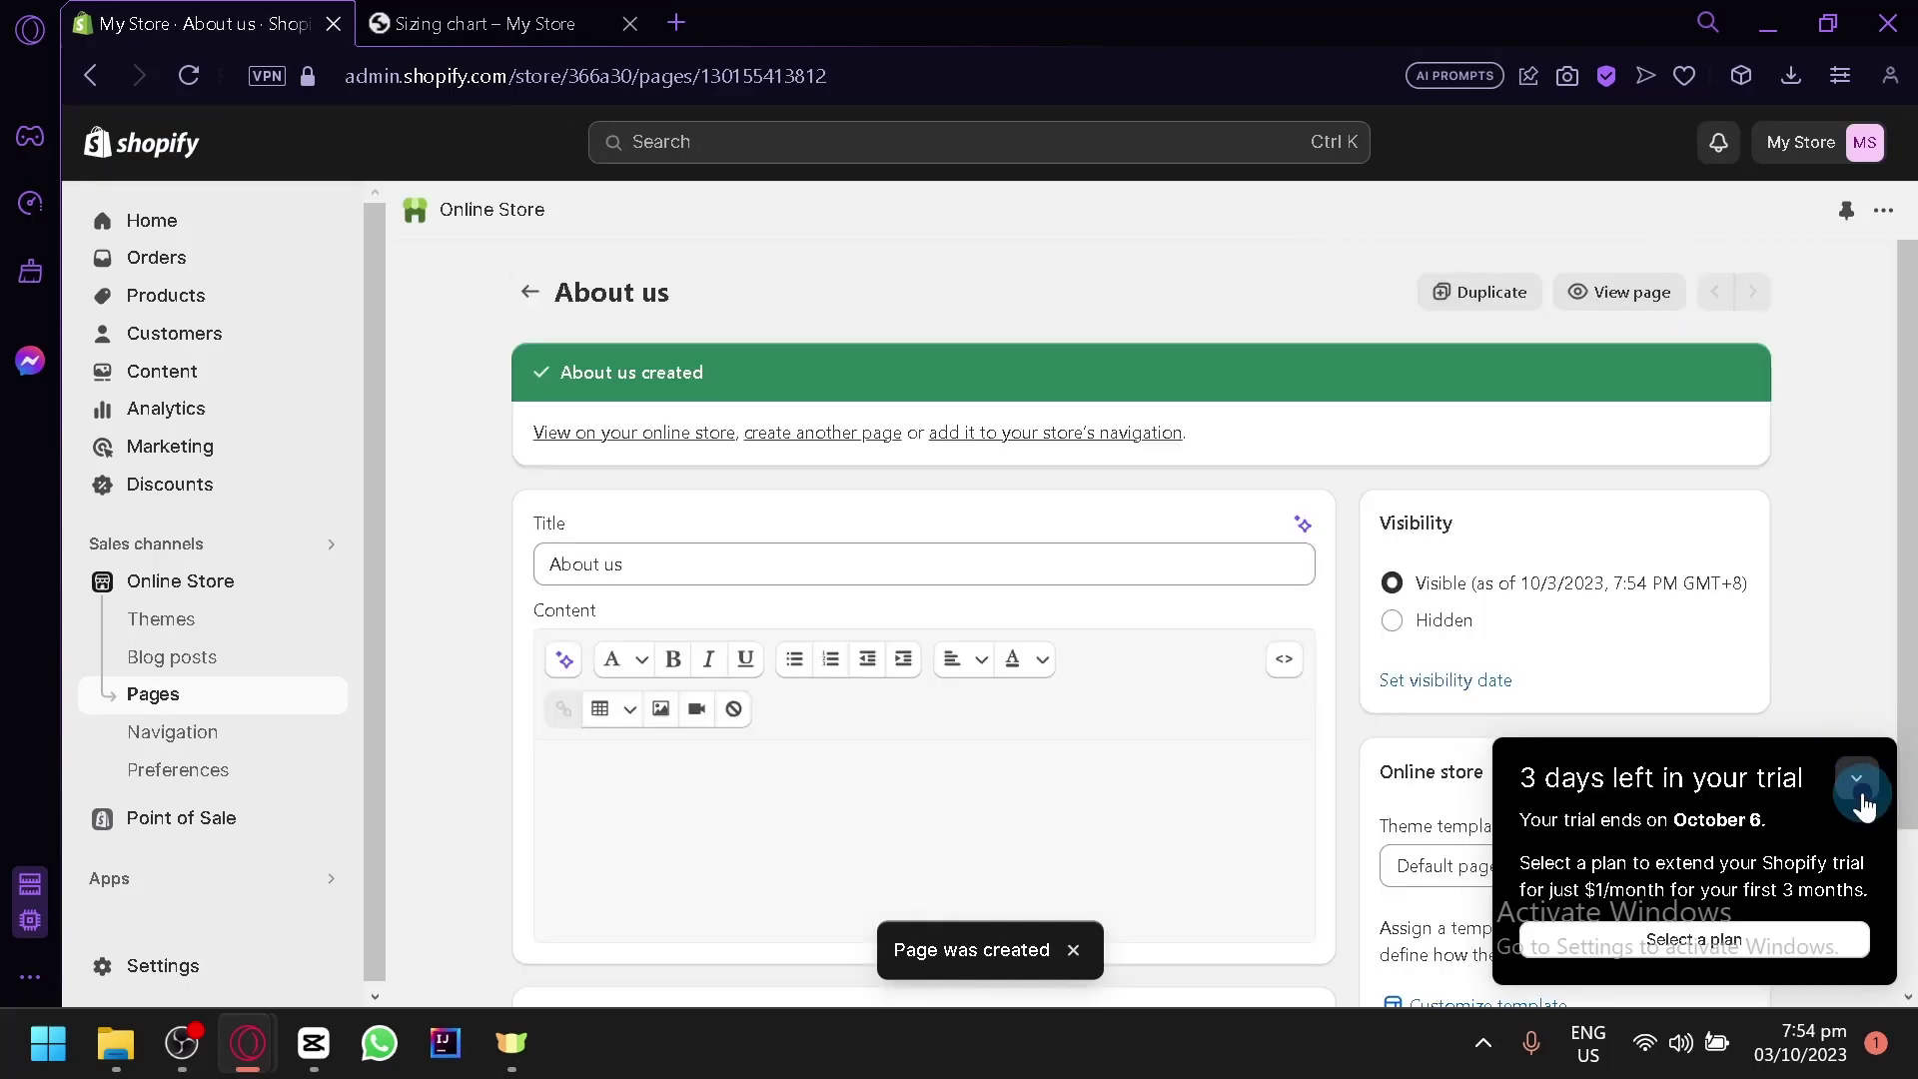
{"action": "left_click", "coordinate": [1859, 781]}
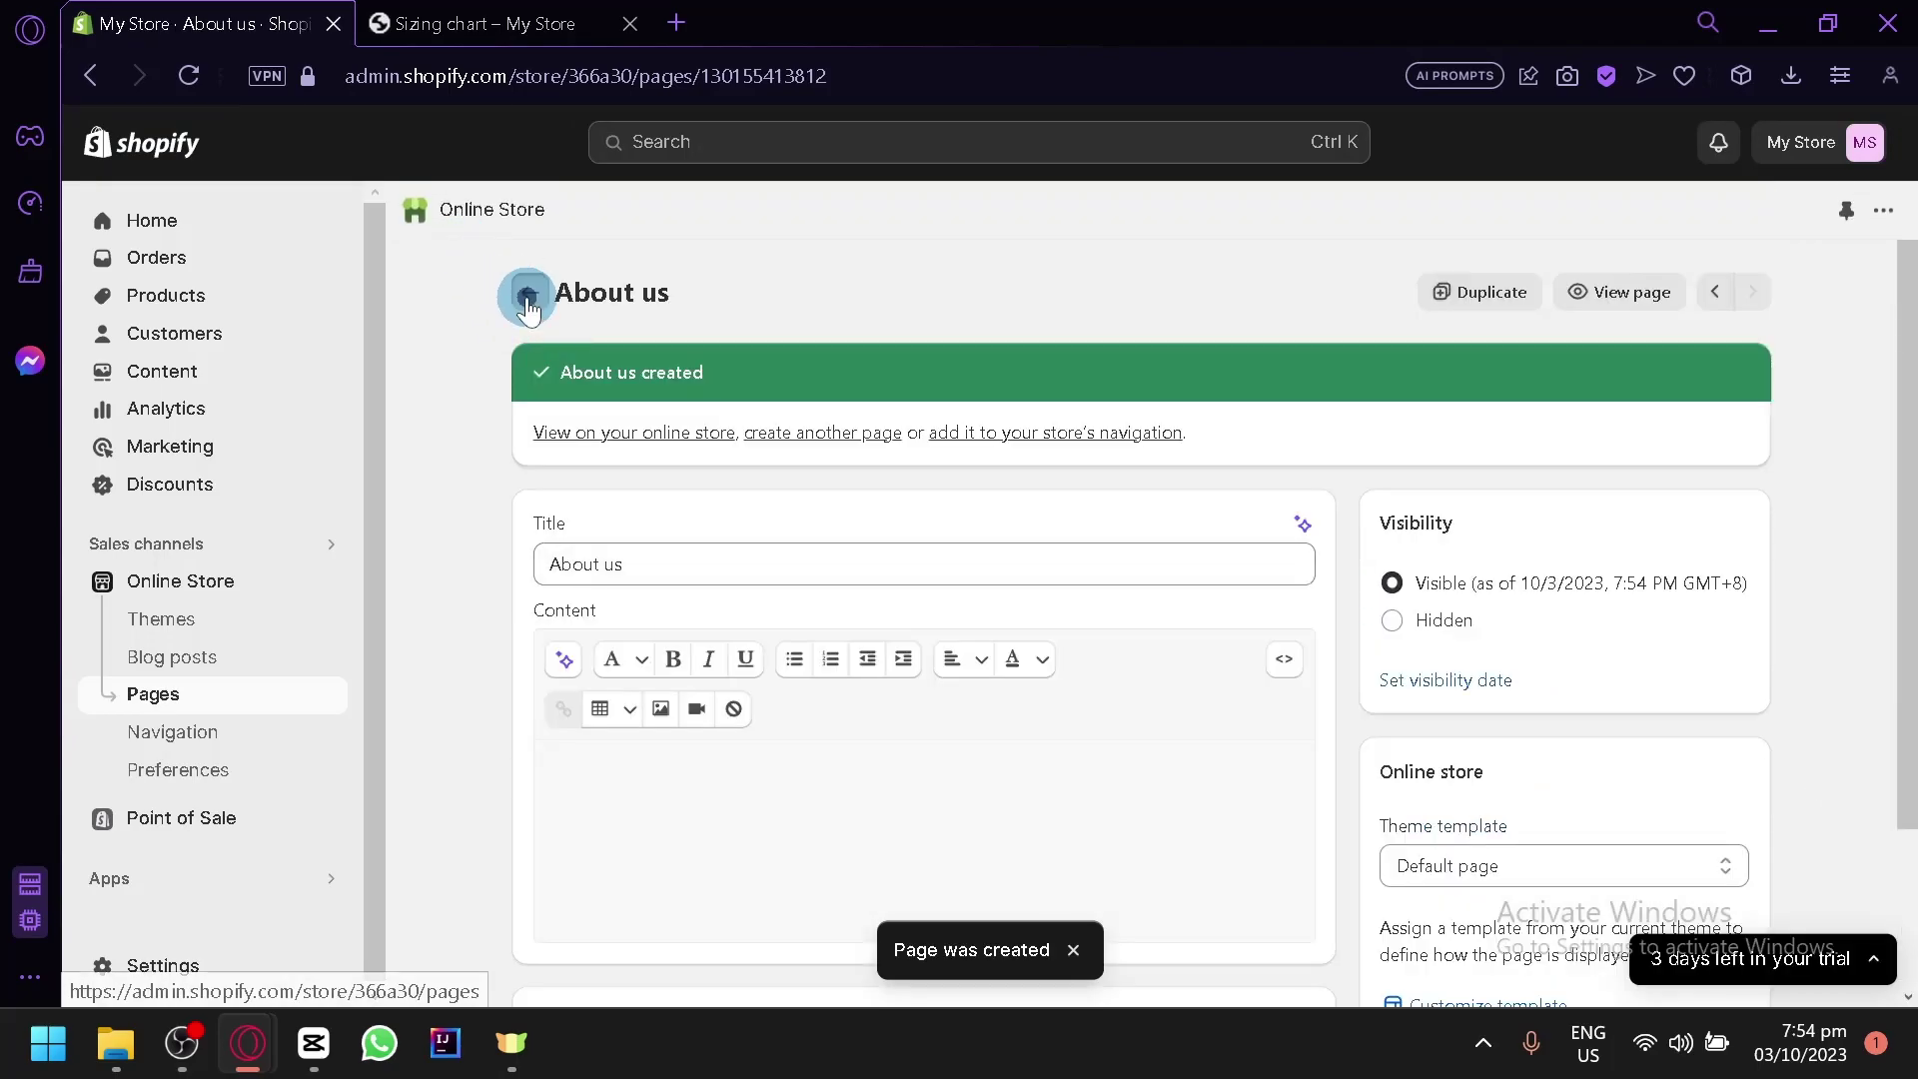
{"action": "left_click", "coordinate": [527, 292]}
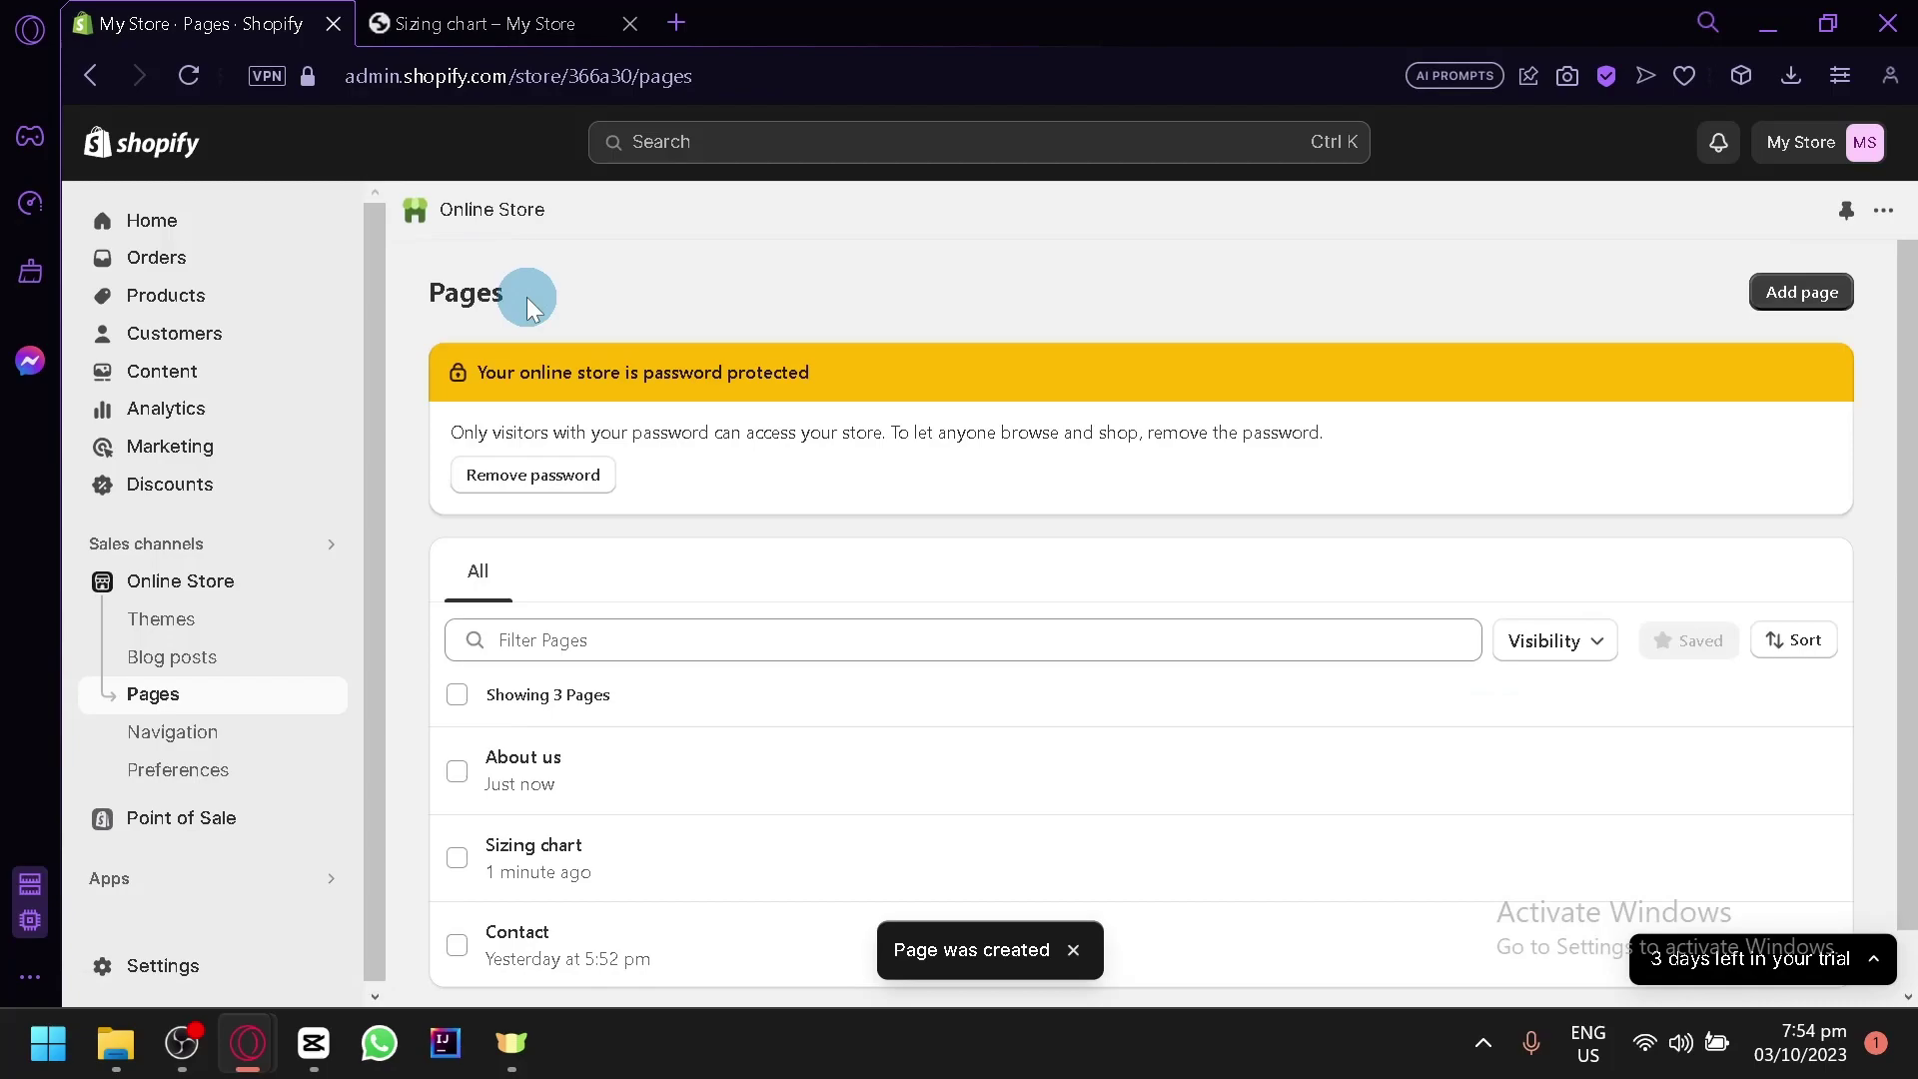
Step: Look over the store's pages list and go to the admin home page
{"action": "left_click", "coordinate": [701, 625]}
{"action": "scroll", "coordinate": [701, 624], "scroll_direction": "down", "scroll_amount": 2}
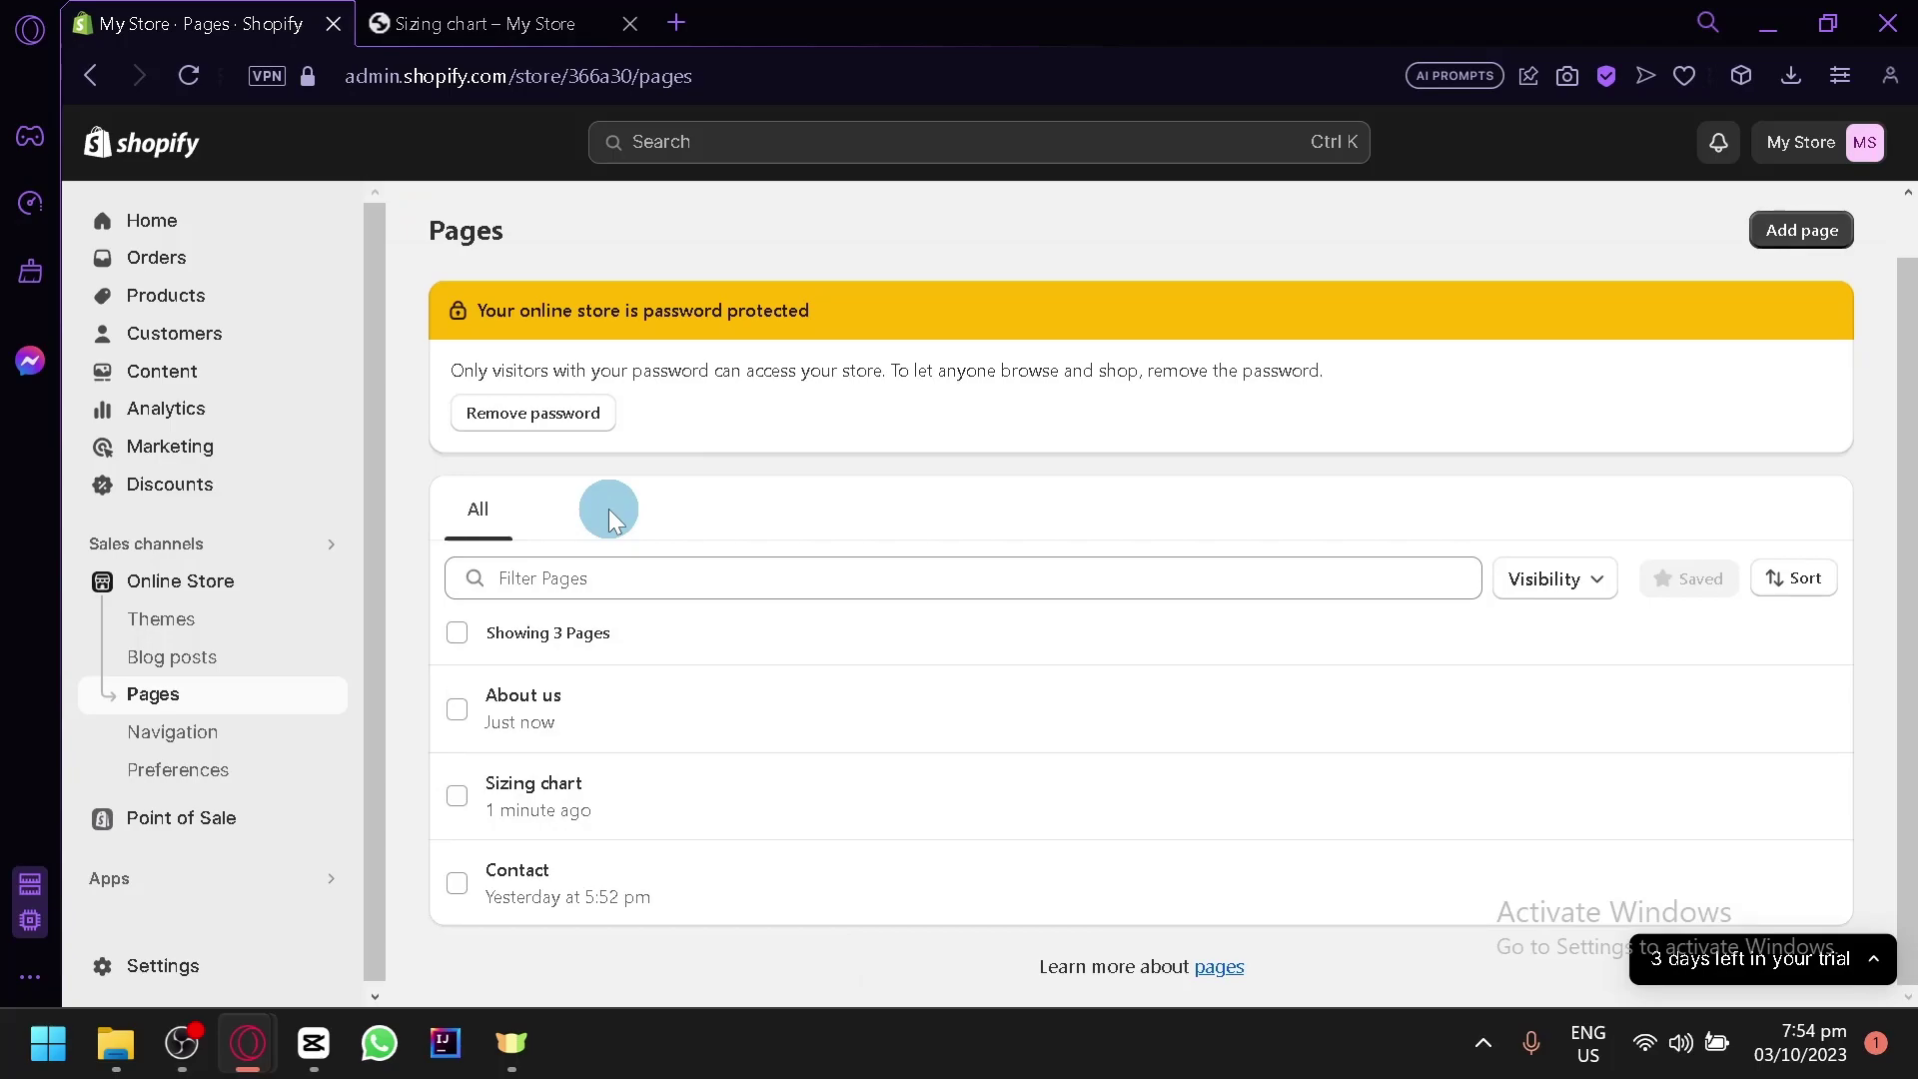
{"action": "scroll", "coordinate": [555, 690], "scroll_direction": "up", "scroll_amount": 2}
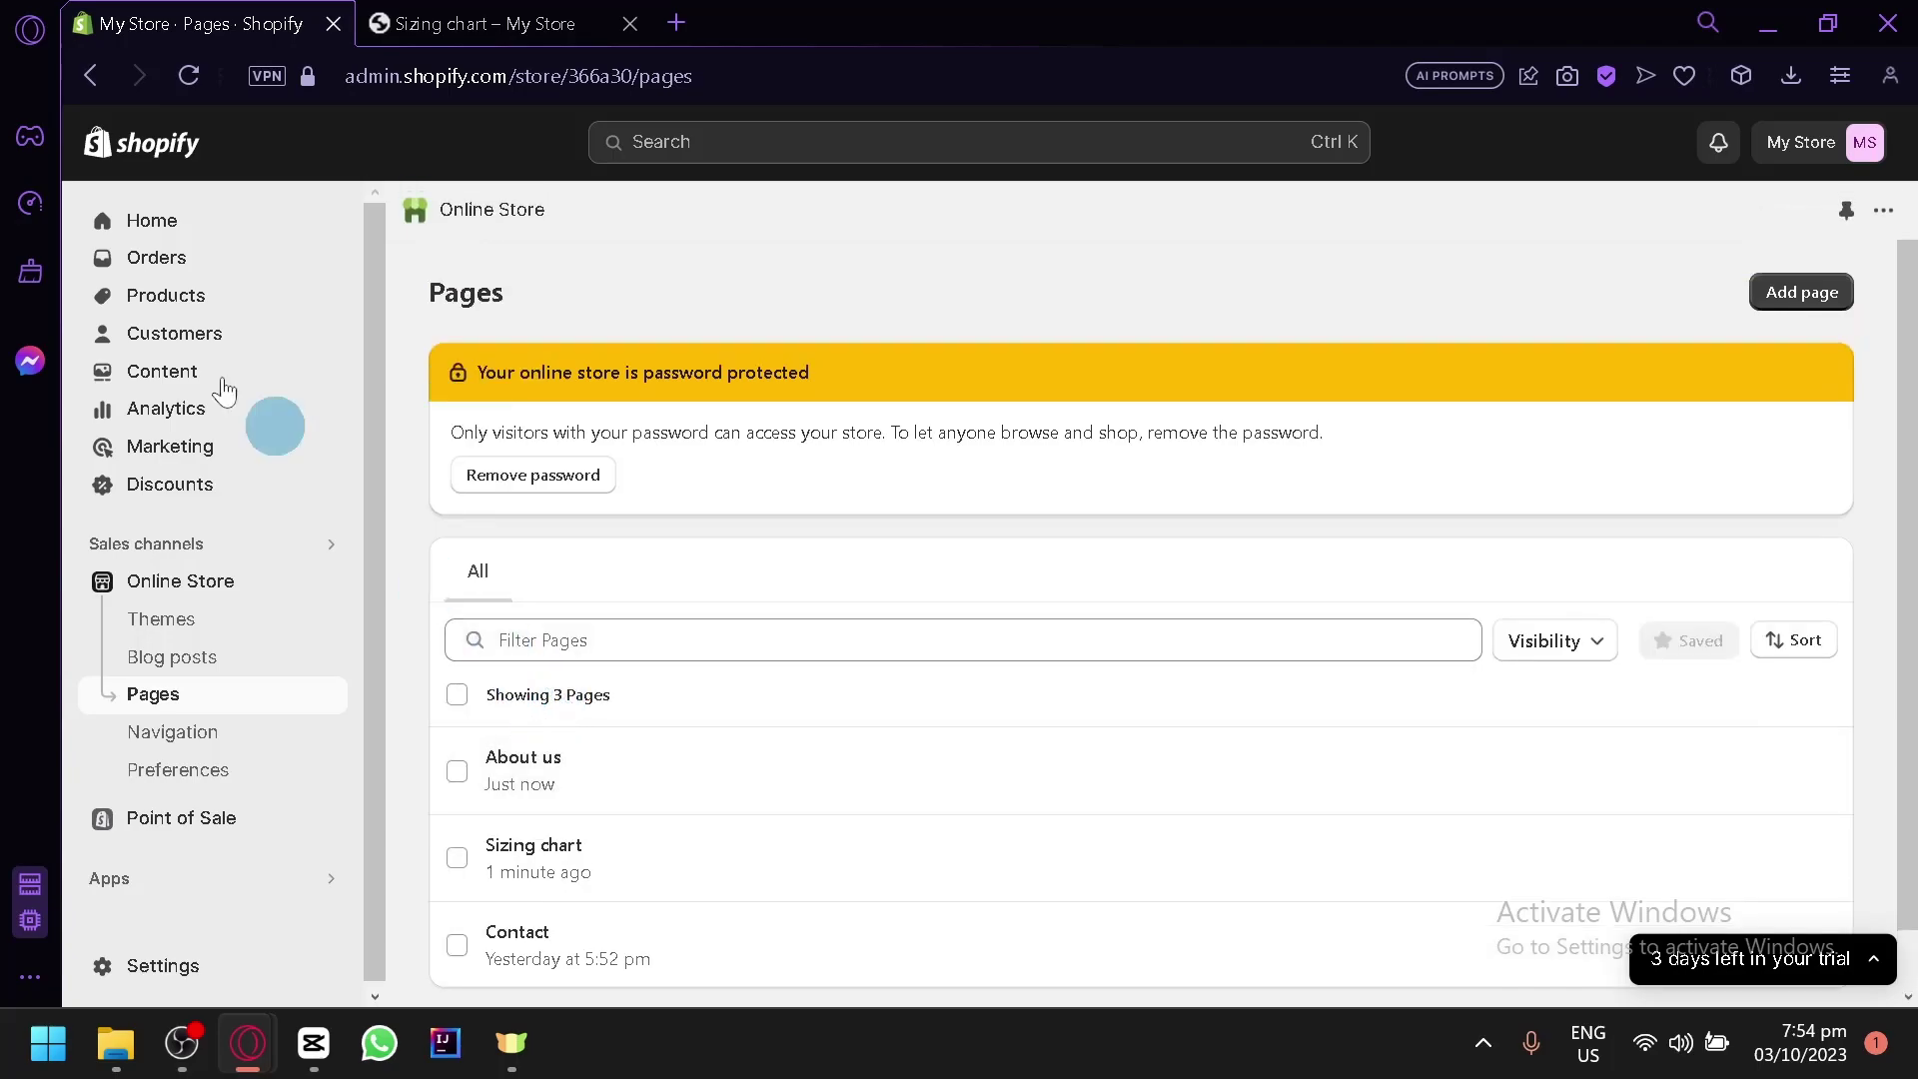
{"action": "left_click", "coordinate": [150, 220]}
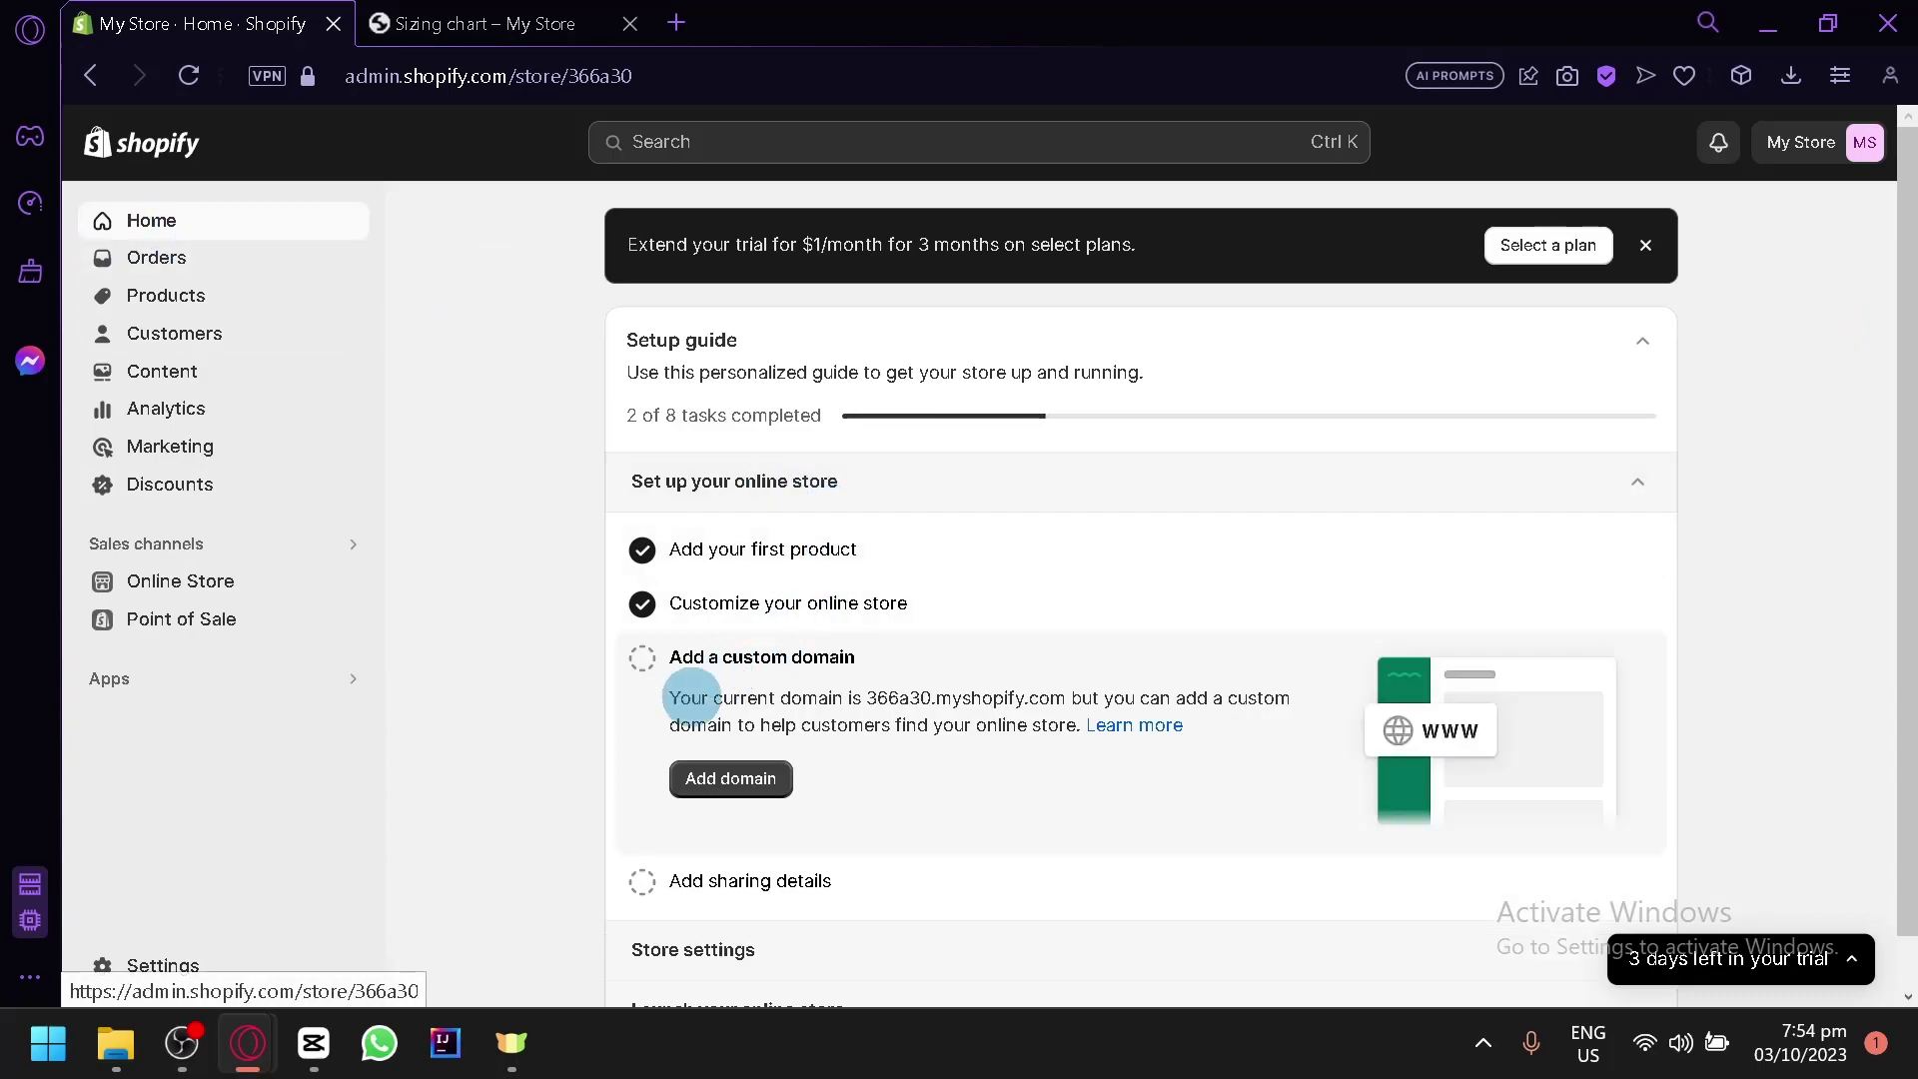